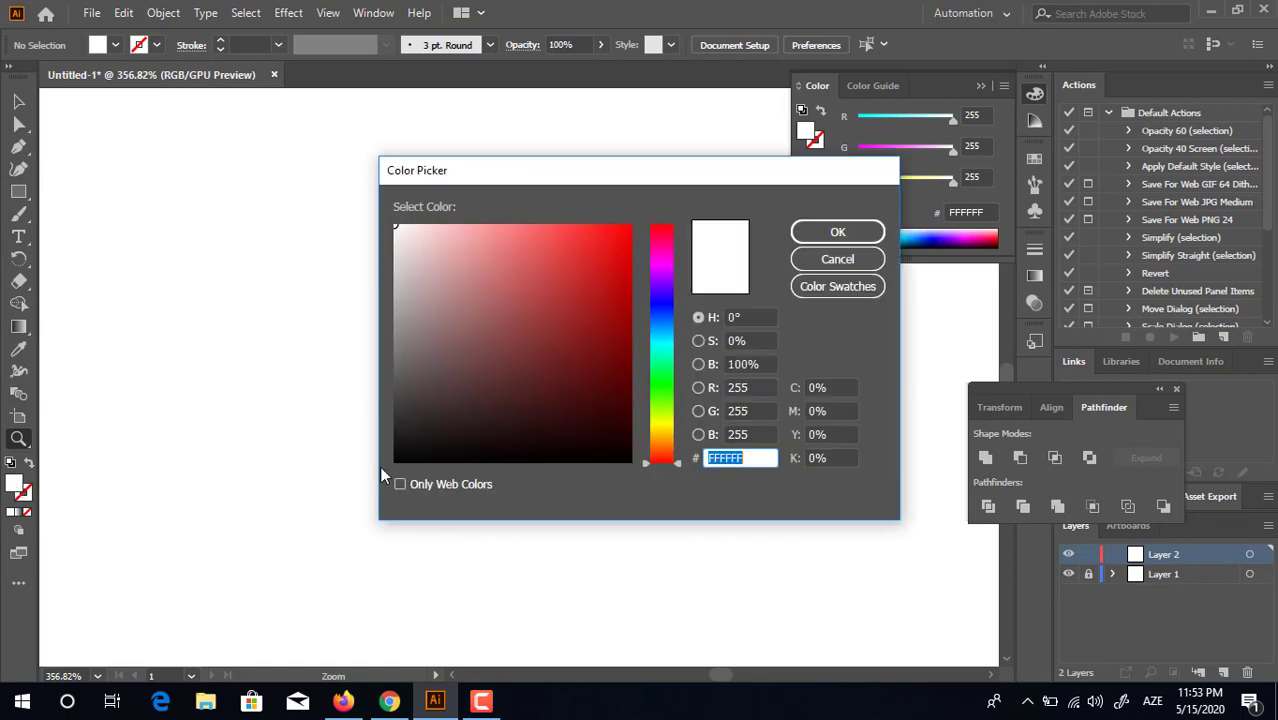
Set the fill colour to the light brown D69E6B
drag(656, 465, 667, 438)
mouse_move(521, 281)
mouse_down()
mouse_move(508, 221)
mouse_move(528, 239)
mouse_move(525, 259)
mouse_up()
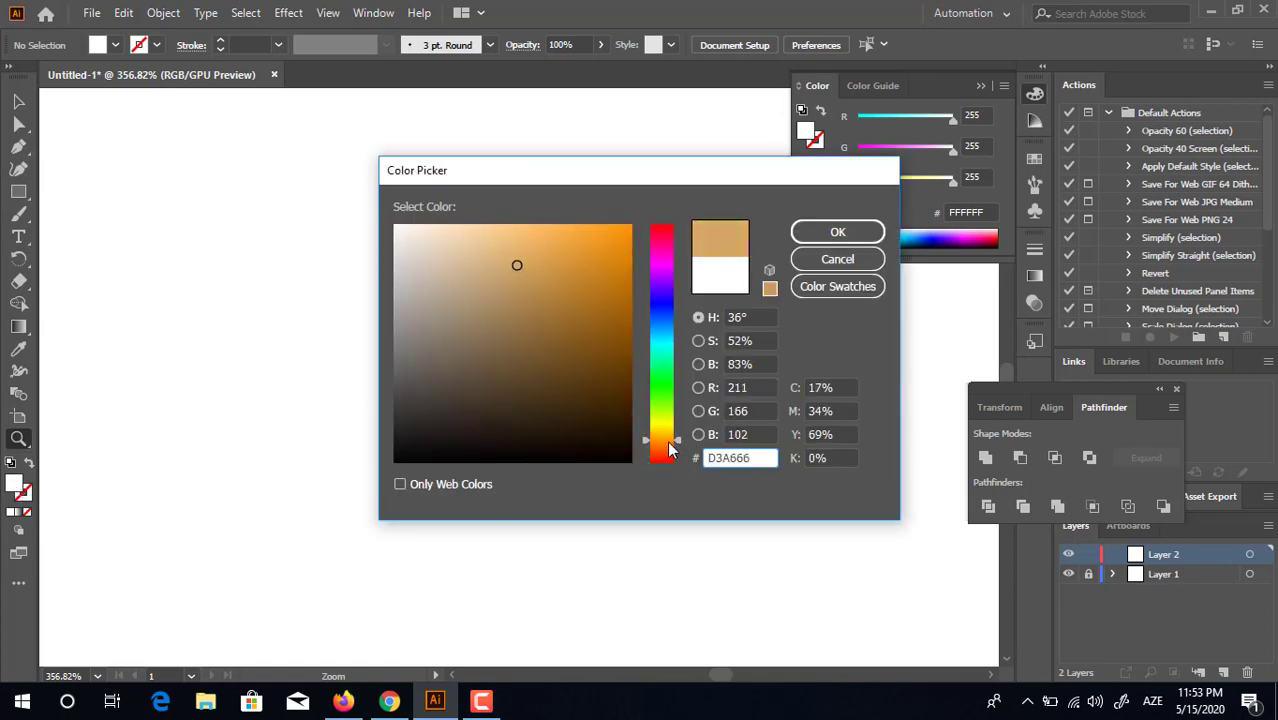
drag(669, 450, 662, 453)
drag(500, 268, 513, 264)
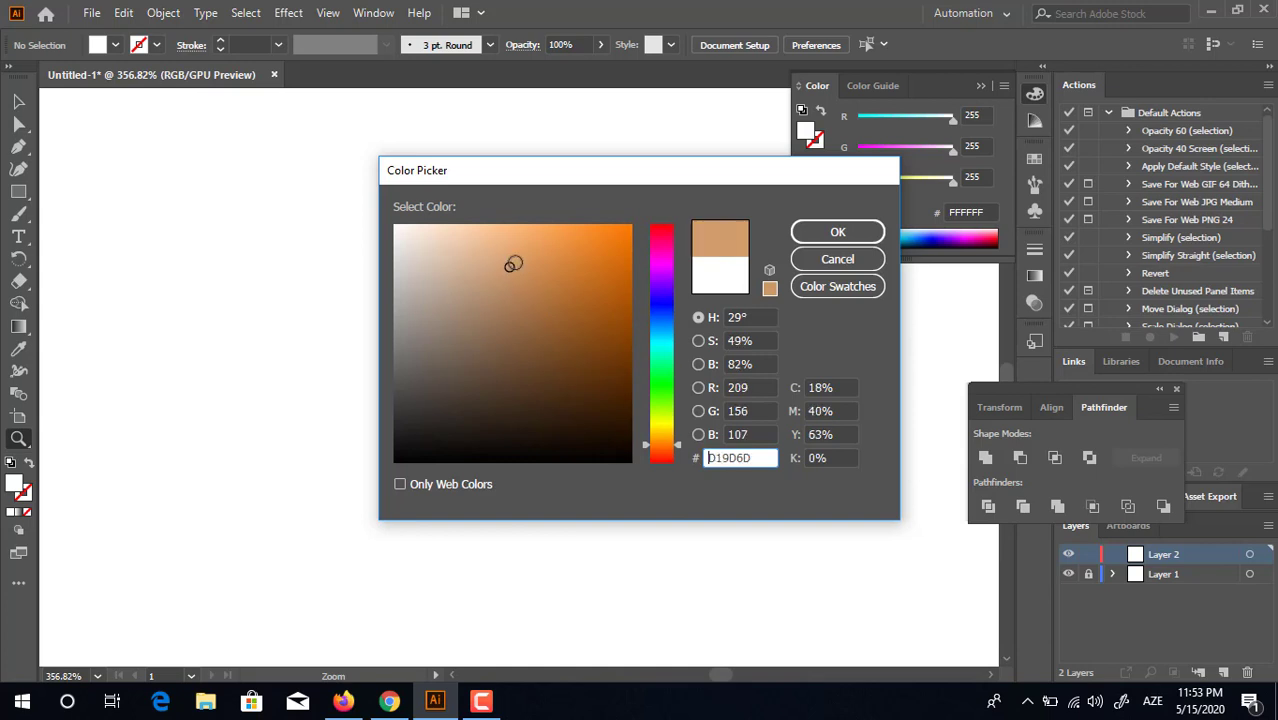
click(849, 222)
Draw a rectangle for the pot body and align it to the artboard's centre horizontally and vertically
click(18, 191)
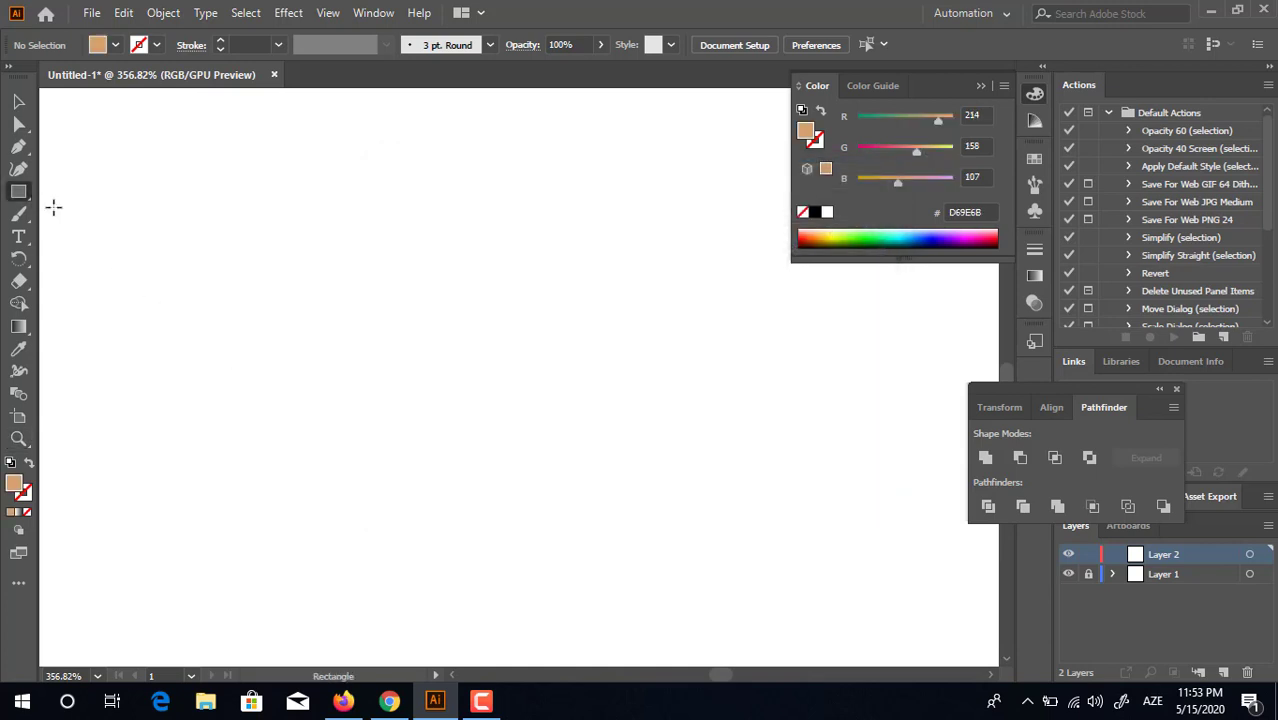
drag(384, 272, 704, 518)
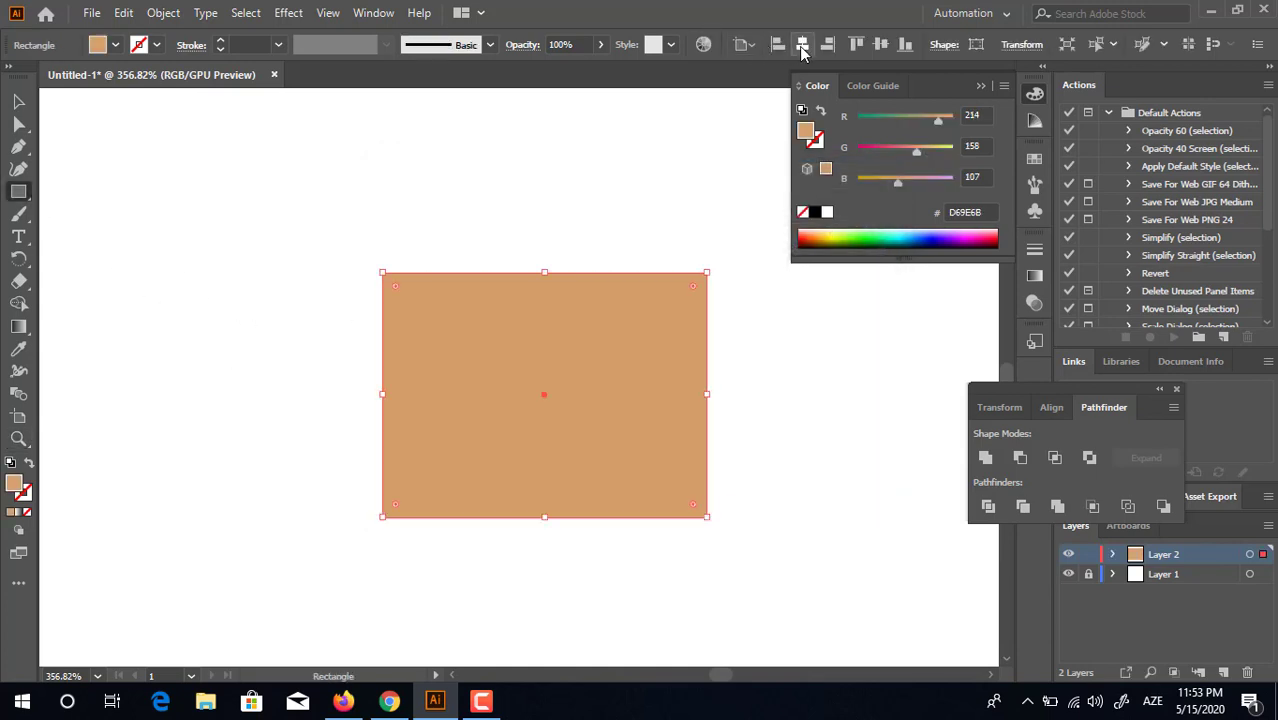
click(802, 44)
click(886, 45)
Round the rectangle's two bottom corners to a radius of 23.44 px
key(z)
drag(716, 282, 690, 442)
key(a)
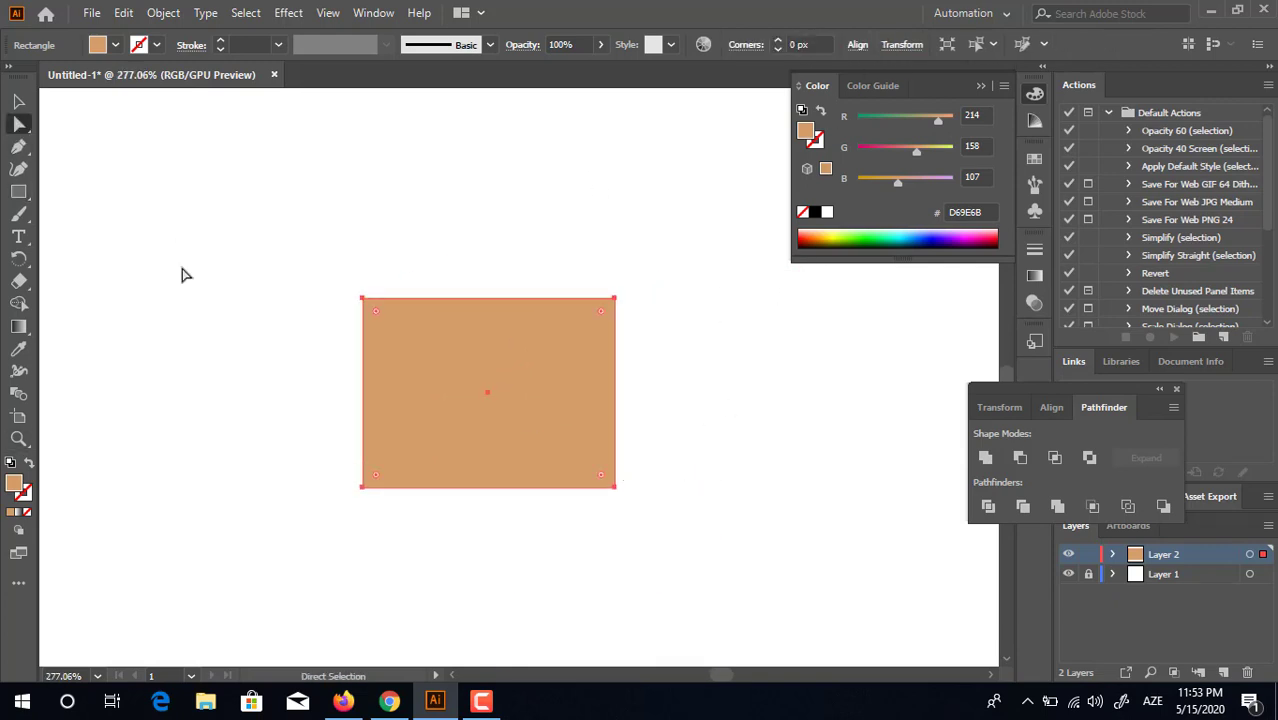
click(380, 487)
drag(380, 474, 500, 210)
drag(477, 404, 494, 530)
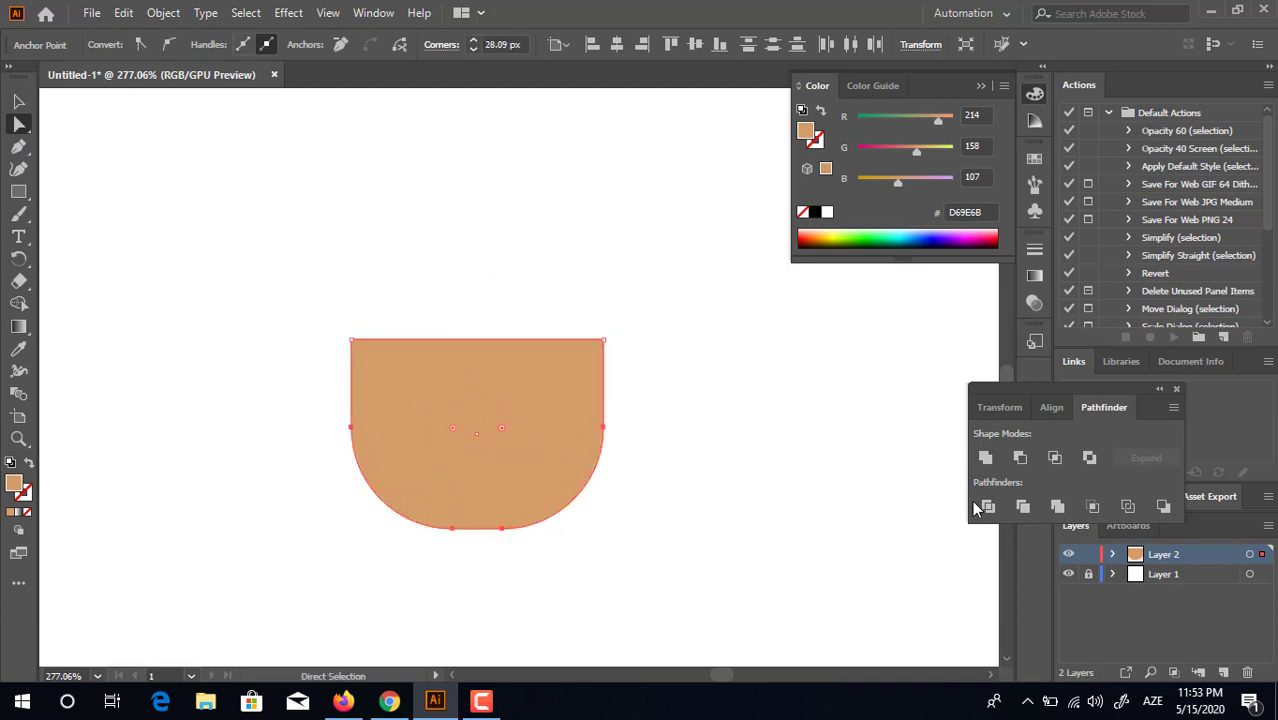
mouse_move(438, 433)
mouse_down()
mouse_move(456, 437)
mouse_move(442, 452)
mouse_up()
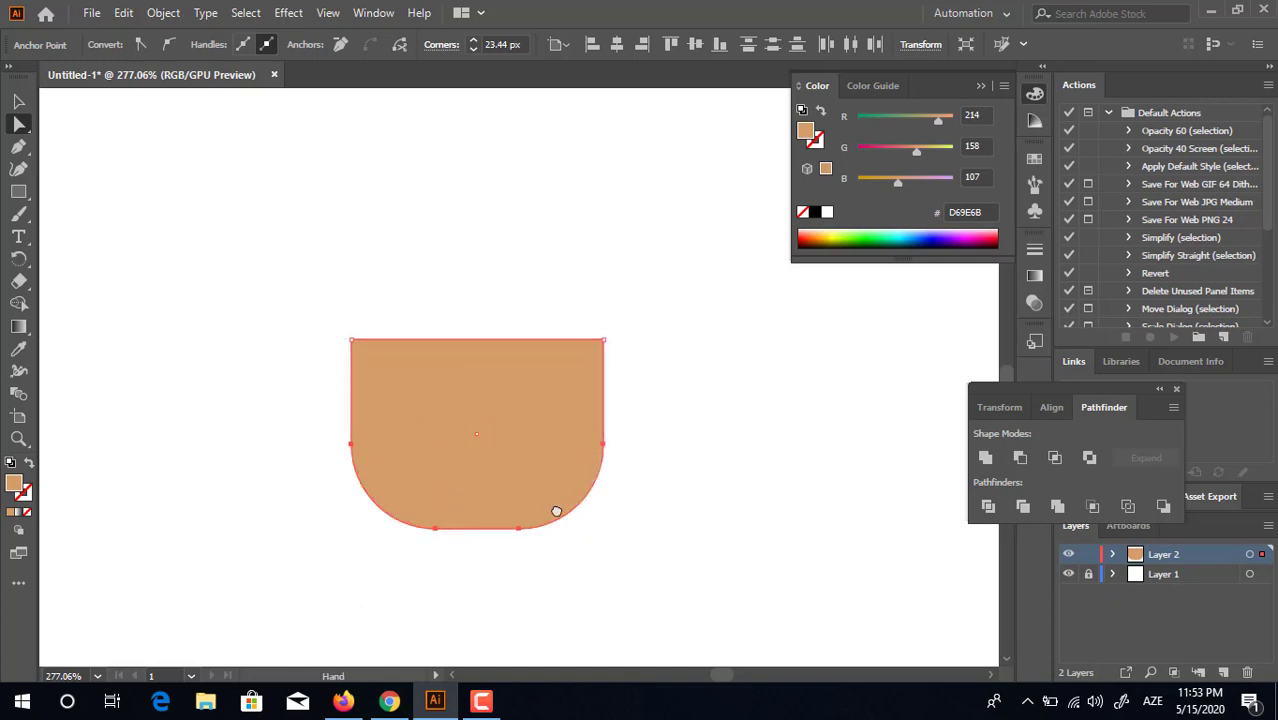
click(710, 472)
key(p)
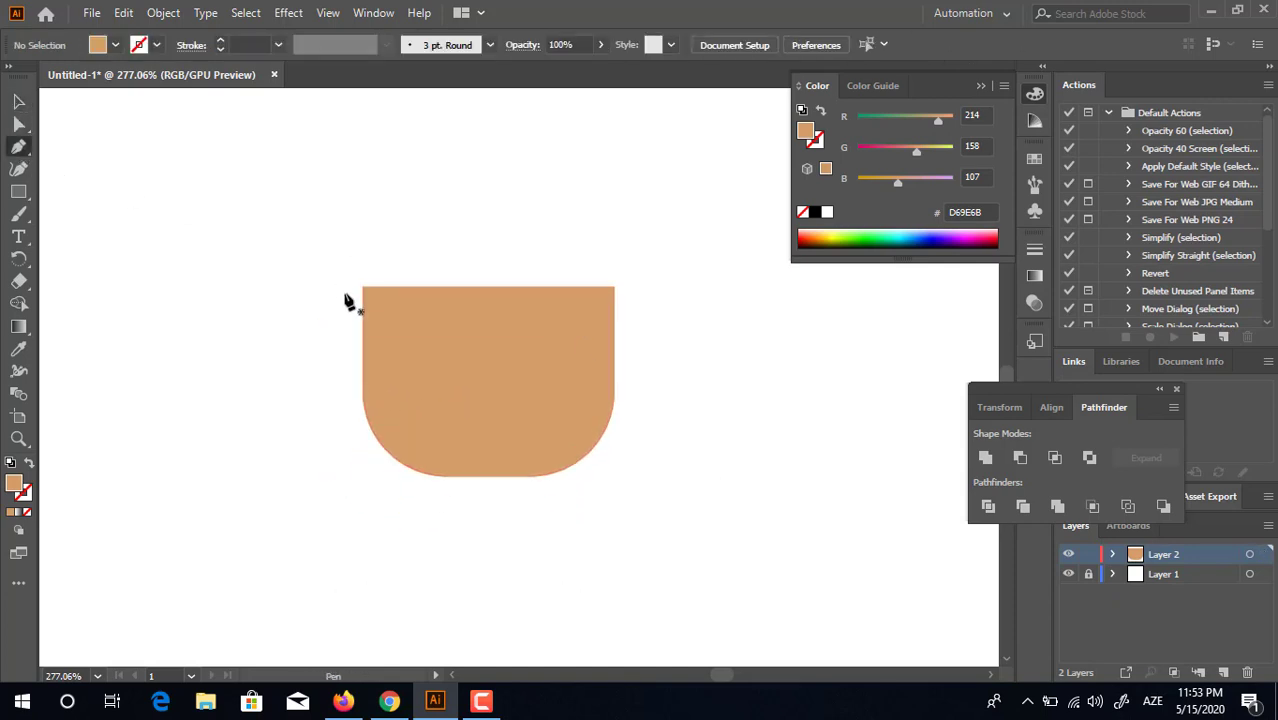
drag(345, 293, 479, 514)
key(ctrl+z)
Lower the top edge of the pot body to make the shape shorter, then deselect it
click(18, 123)
drag(662, 304, 274, 217)
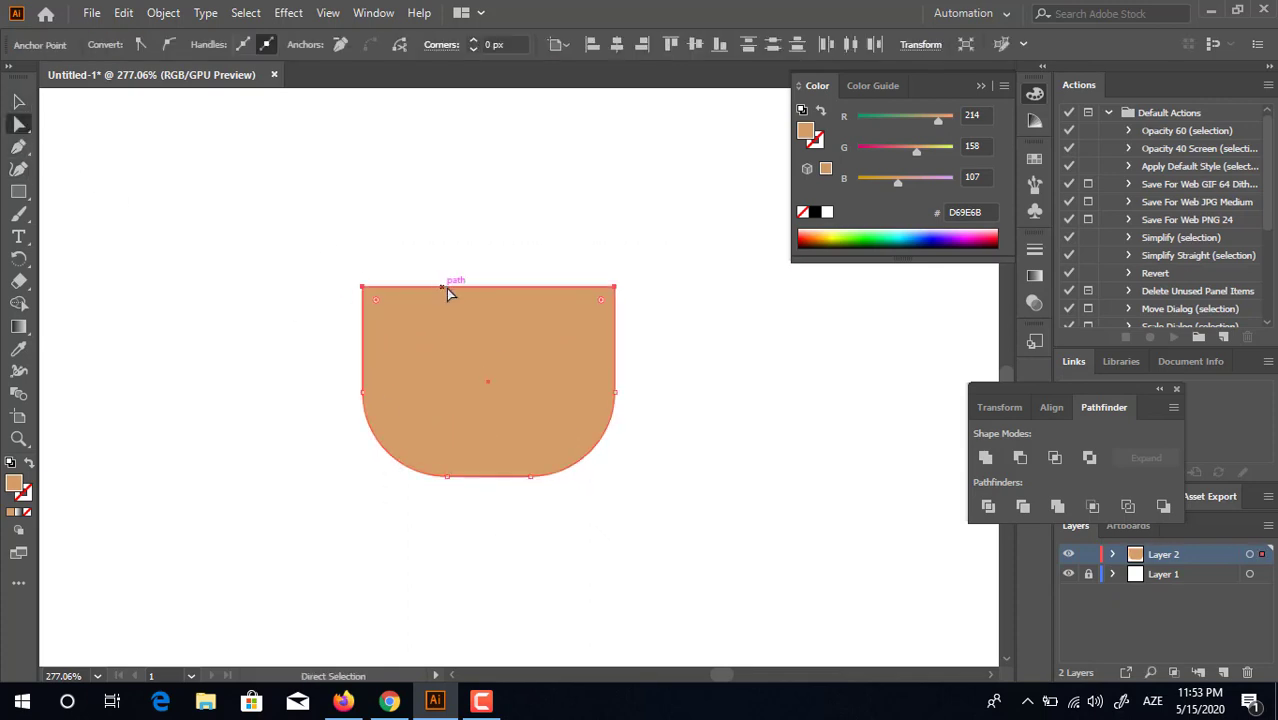
drag(446, 288, 431, 342)
click(715, 430)
drag(715, 430, 665, 469)
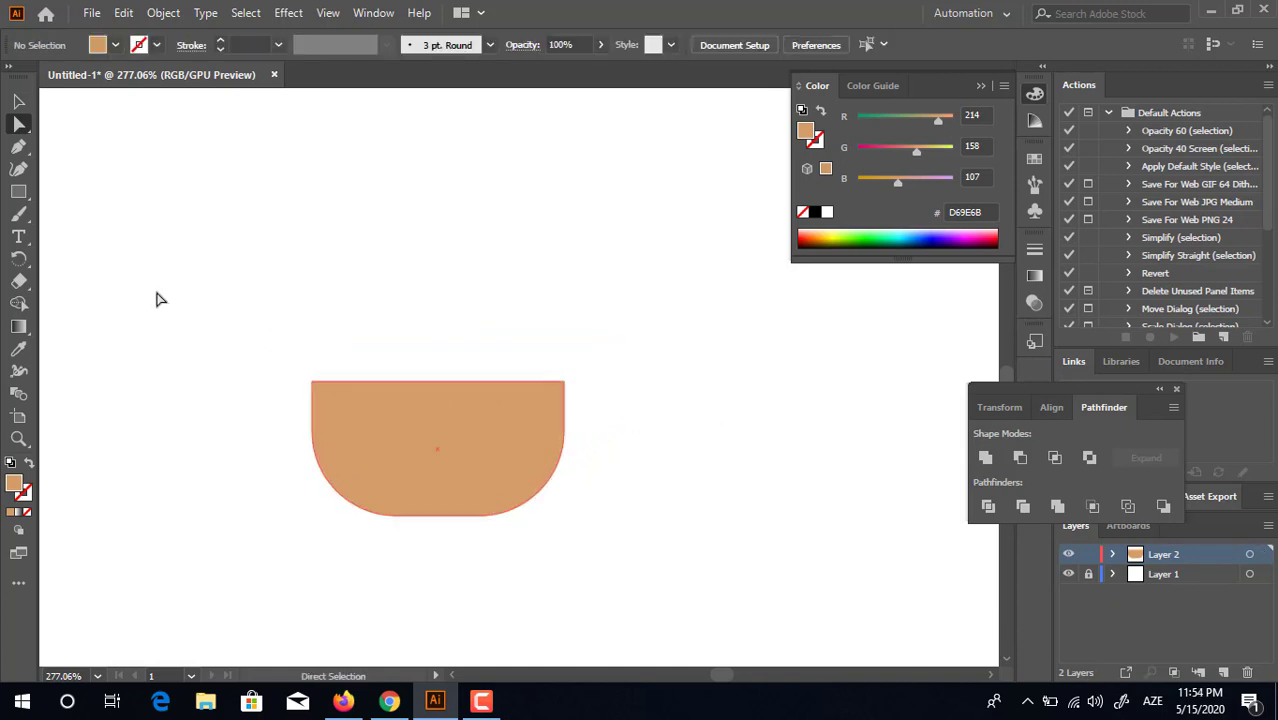
Draw a wide, thin rim rectangle along the pot body's top edge and fill it with yellow F9D27A
click(22, 194)
mouse_move(279, 379)
mouse_down()
mouse_move(419, 300)
mouse_move(593, 339)
mouse_up()
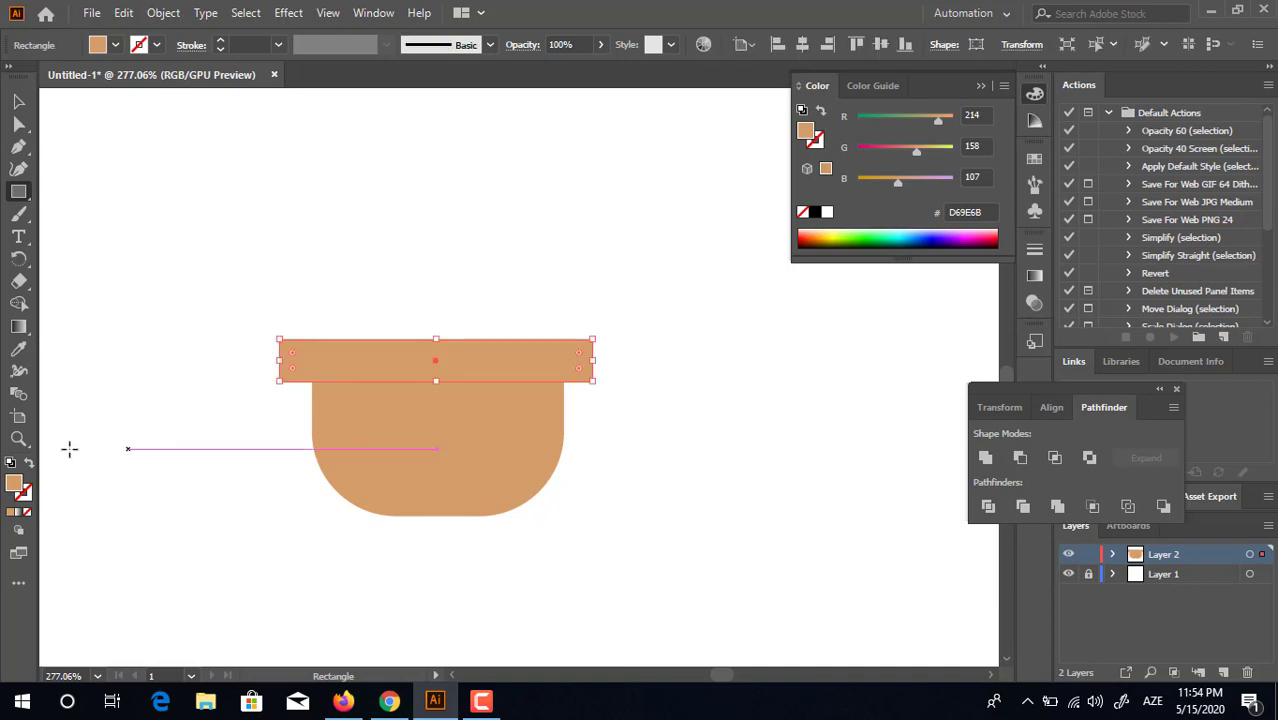
double_click(14, 484)
drag(662, 438, 664, 431)
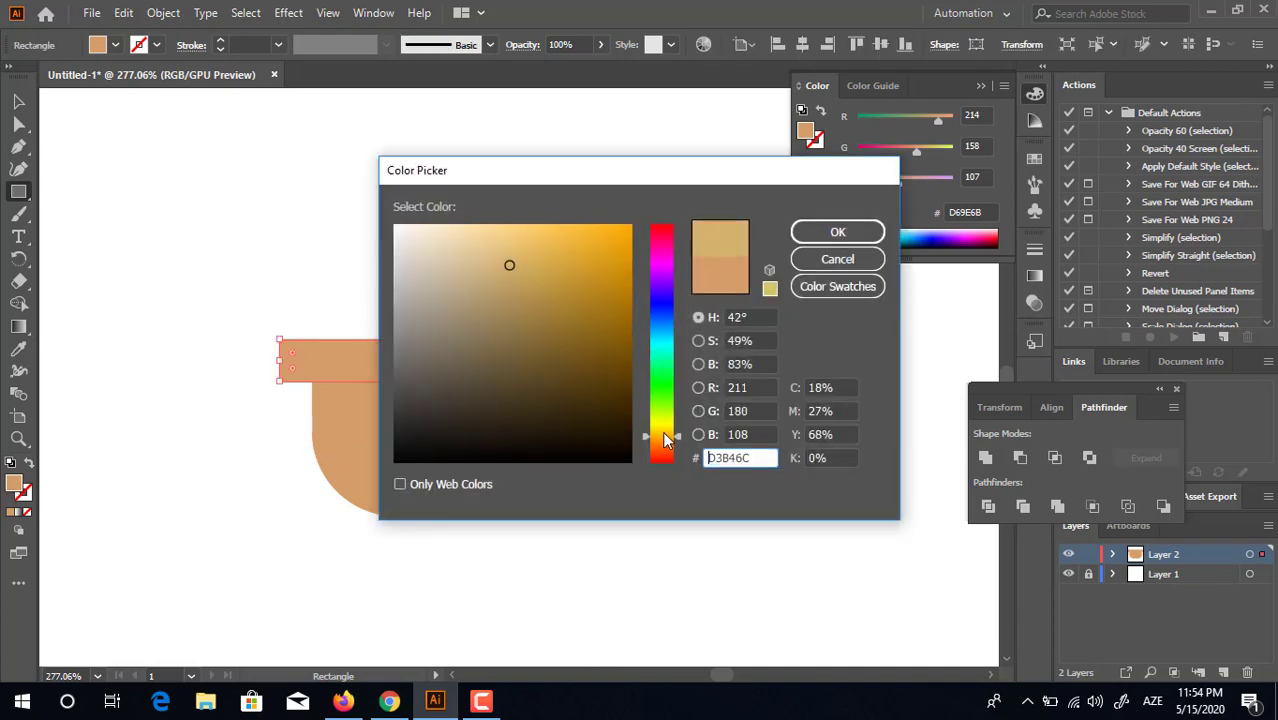
mouse_move(514, 246)
mouse_down()
mouse_move(499, 220)
mouse_move(515, 229)
mouse_up()
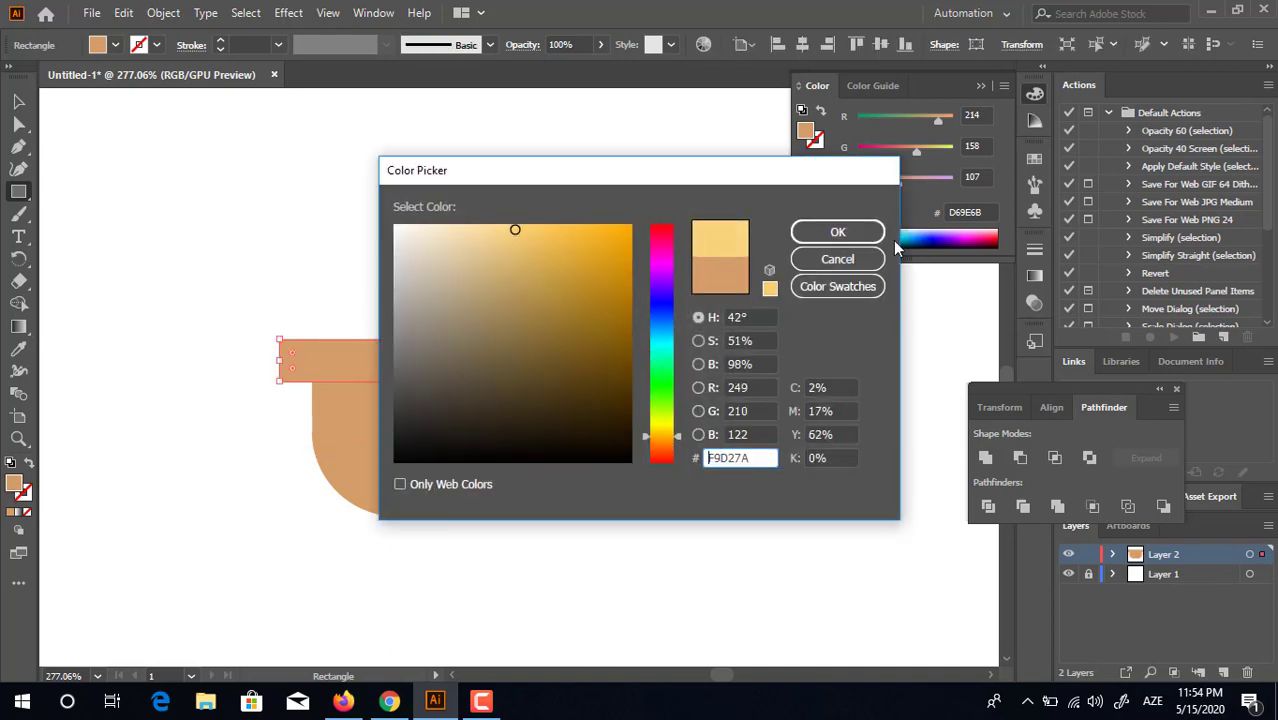
click(837, 232)
Round all corners of the yellow rim rectangle fully so its ends become semicircles
key(a)
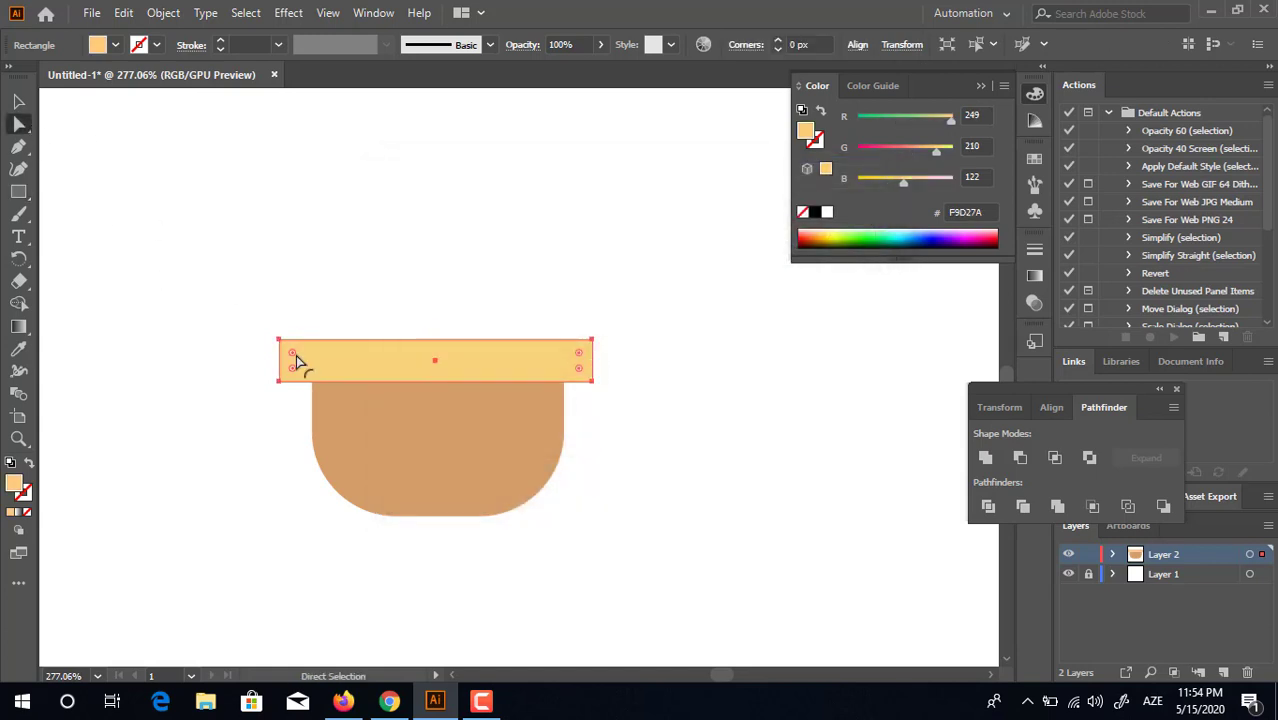
drag(295, 354, 517, 437)
click(693, 523)
drag(693, 523, 704, 490)
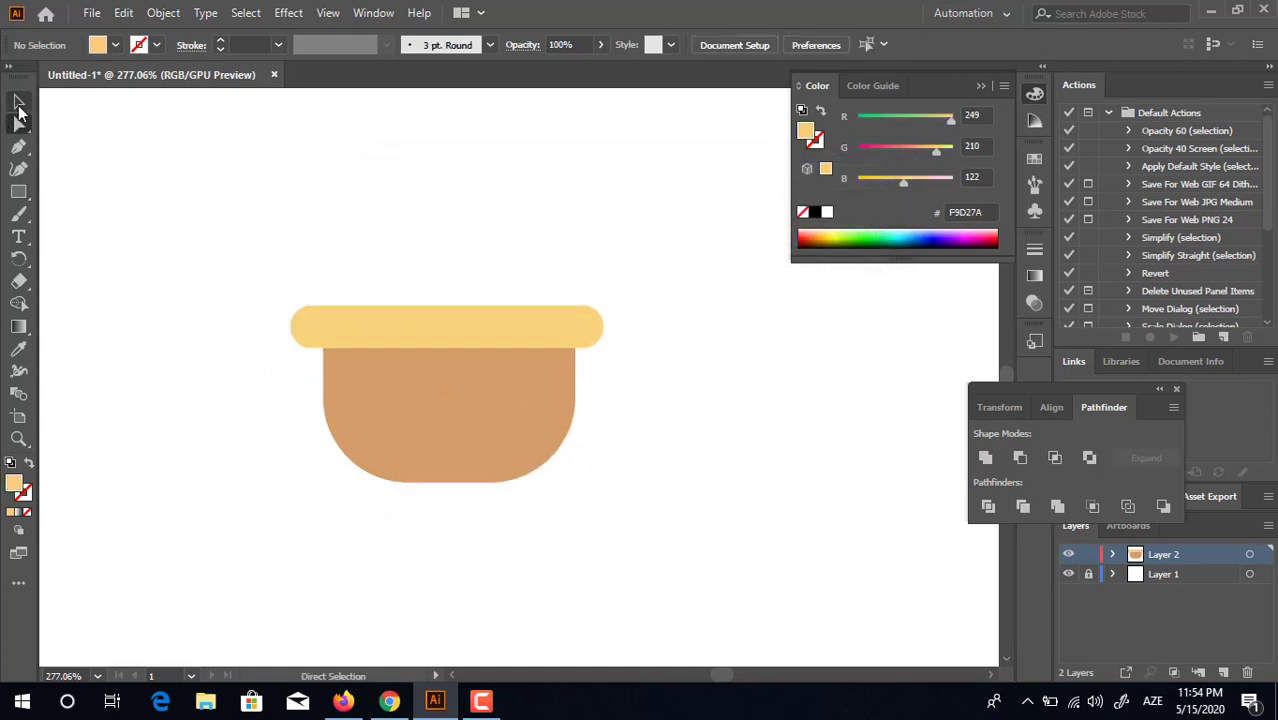
Select the rim and the pot body and align their horizontal centres
click(18, 102)
key(ctrl+a)
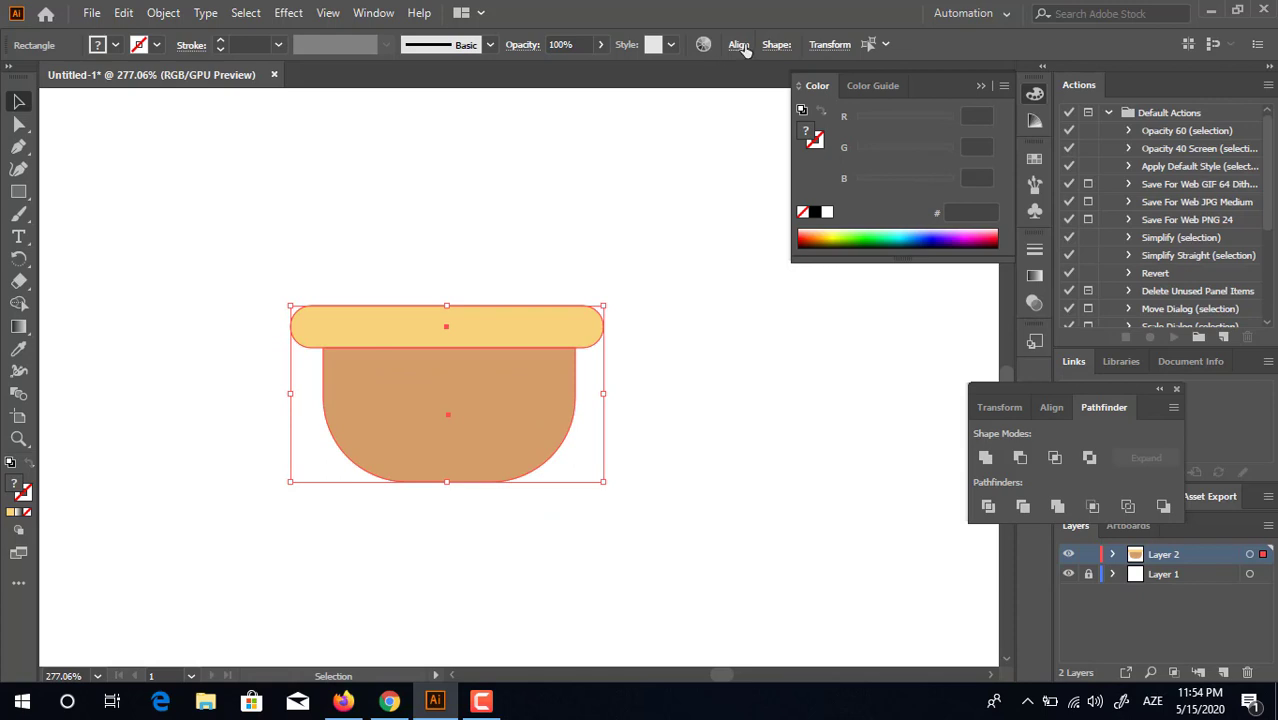
click(743, 48)
click(586, 97)
drag(460, 328, 449, 299)
drag(449, 299, 505, 307)
drag(550, 354, 514, 318)
click(18, 102)
click(609, 436)
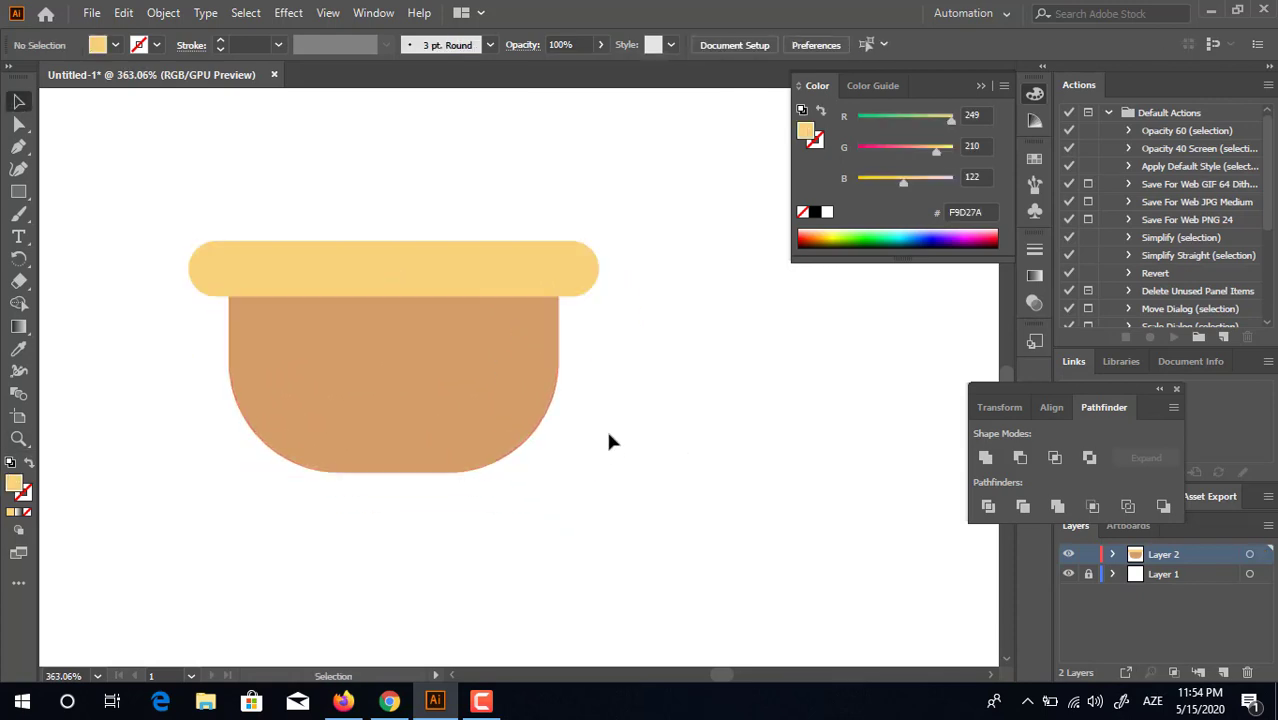
Apply Pathfinder Unite to the yellow rim to turn it into a plain path, then deselect it
click(545, 285)
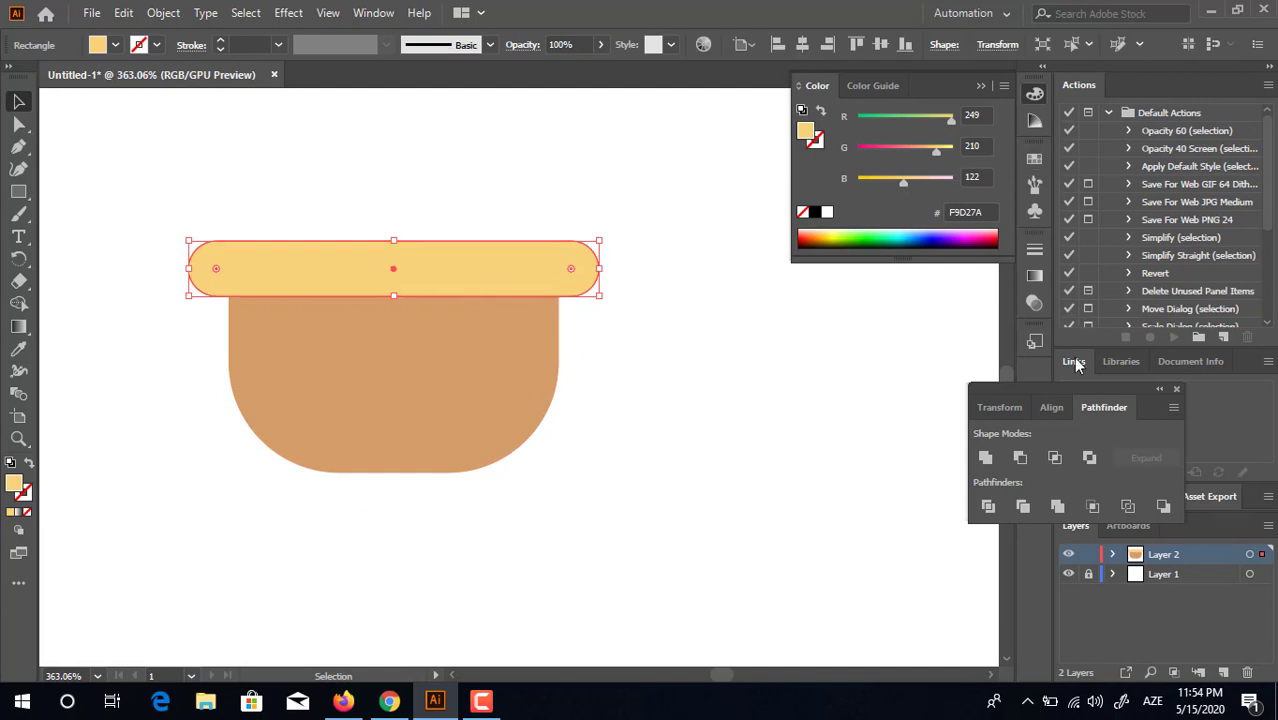
click(992, 458)
drag(762, 453, 764, 455)
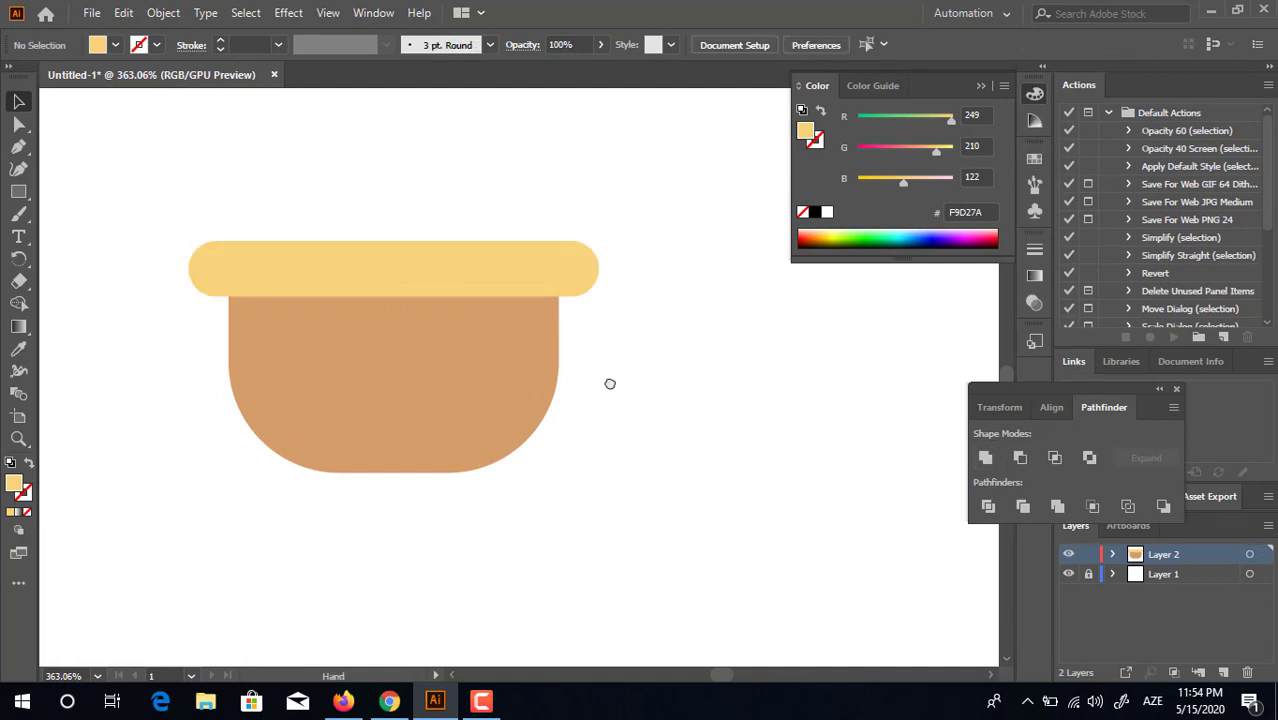
drag(600, 381, 719, 402)
Duplicate the rim straight to the left, overlapping the original, and fill the original rim with orange EFAD45
click(17, 104)
drag(652, 295, 482, 294)
click(630, 312)
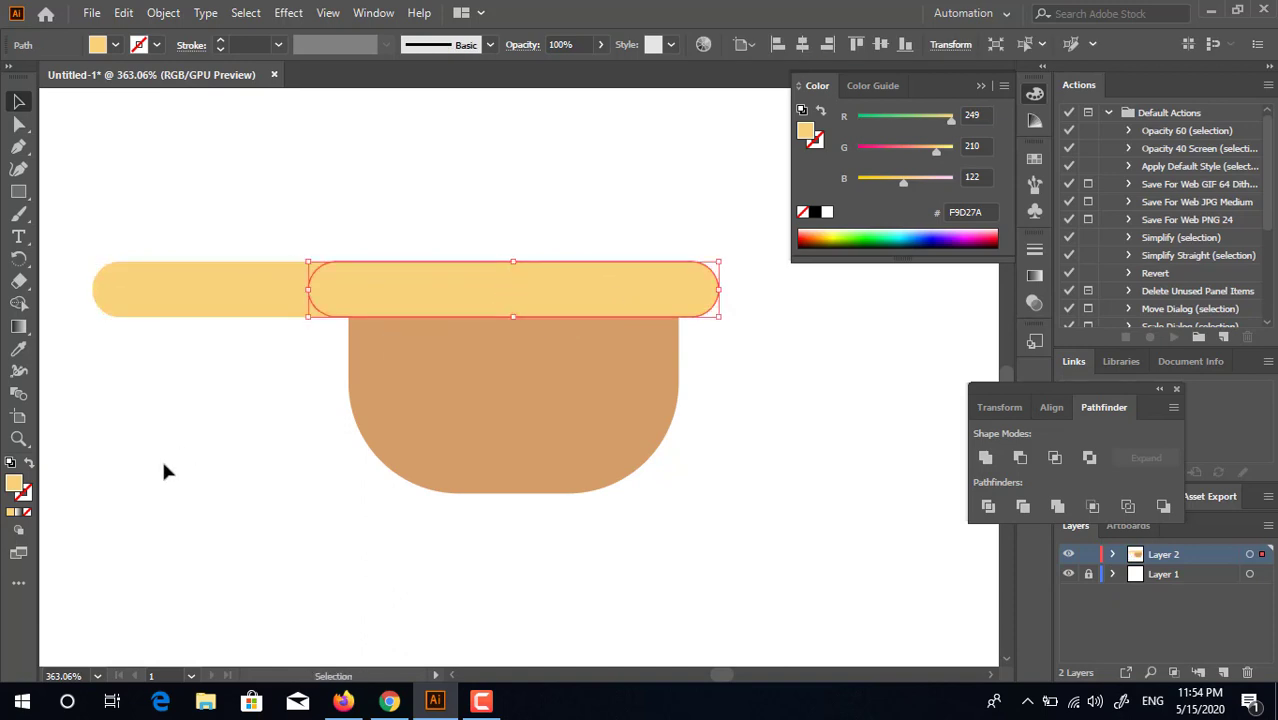
double_click(14, 486)
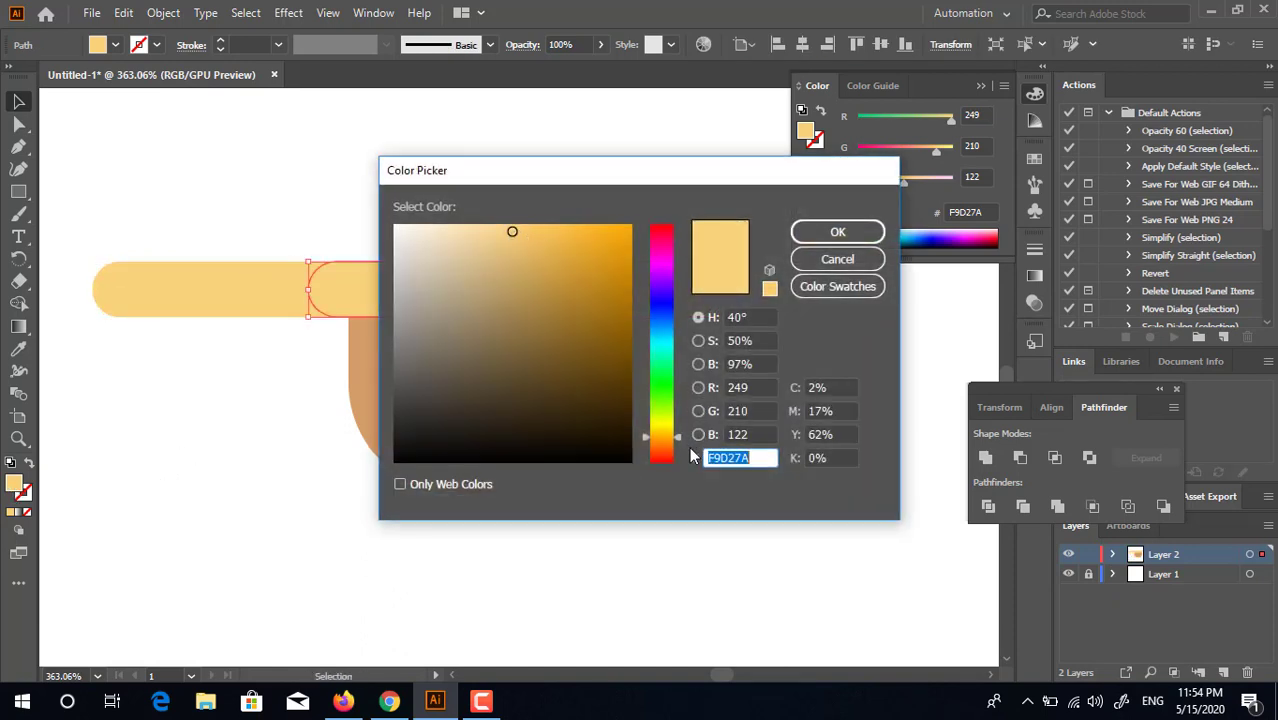
click(660, 439)
drag(521, 232, 563, 237)
click(812, 232)
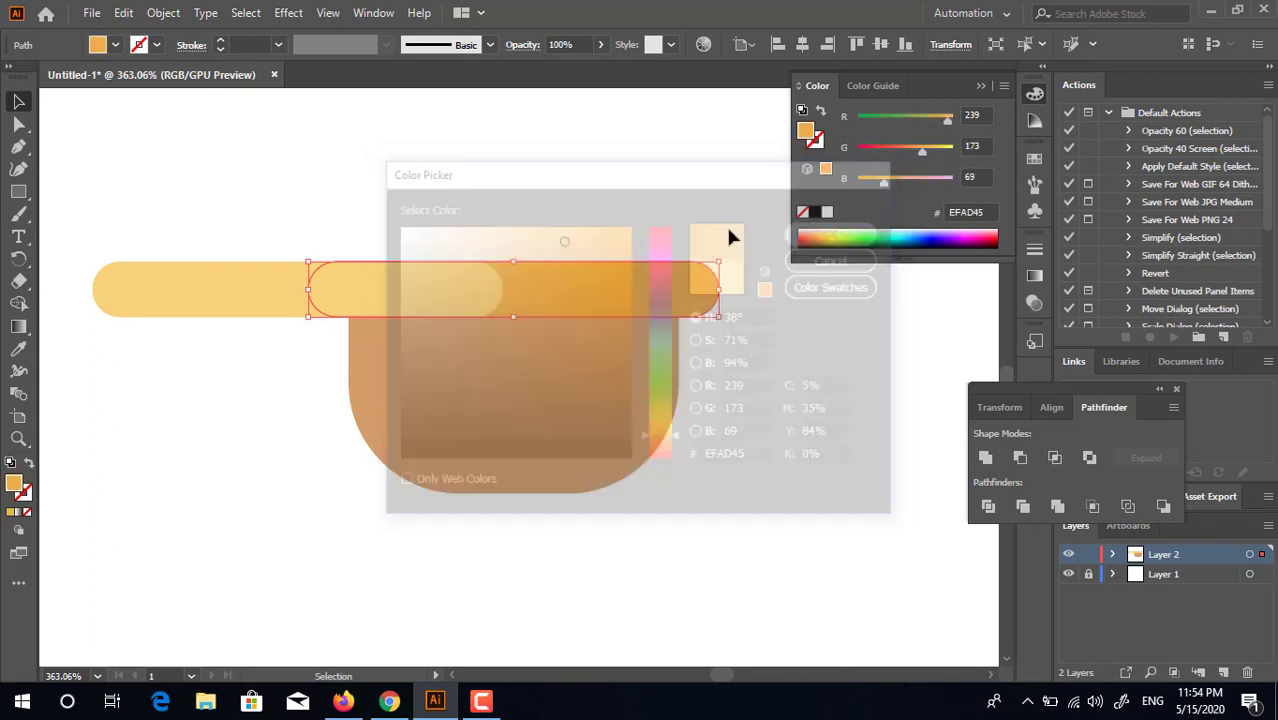
Divide the two overlapping rim shapes with Pathfinder and delete the yellow piece extending left of the pot's rim
click(441, 296)
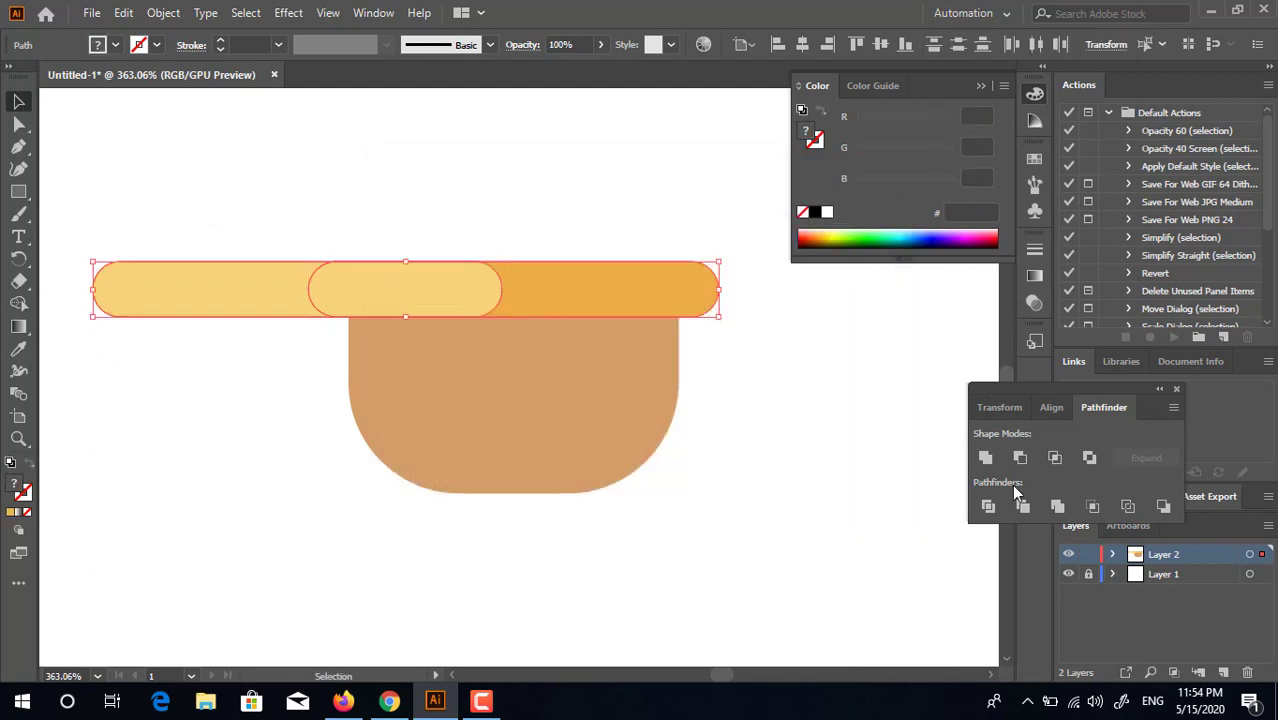
double_click(220, 294)
click(220, 294)
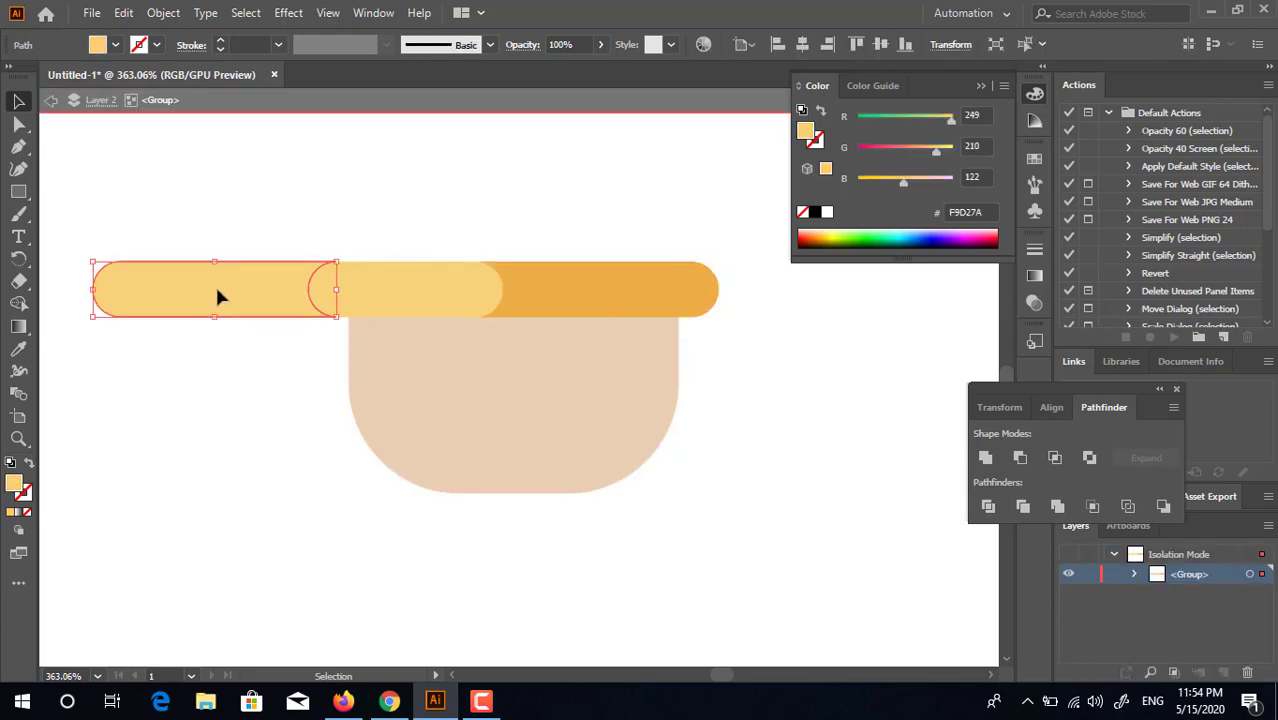
key(Delete)
Duplicate the yellow highlight slightly to the right and recolour the original piece with the rim's orange EFAD45
drag(414, 296, 428, 294)
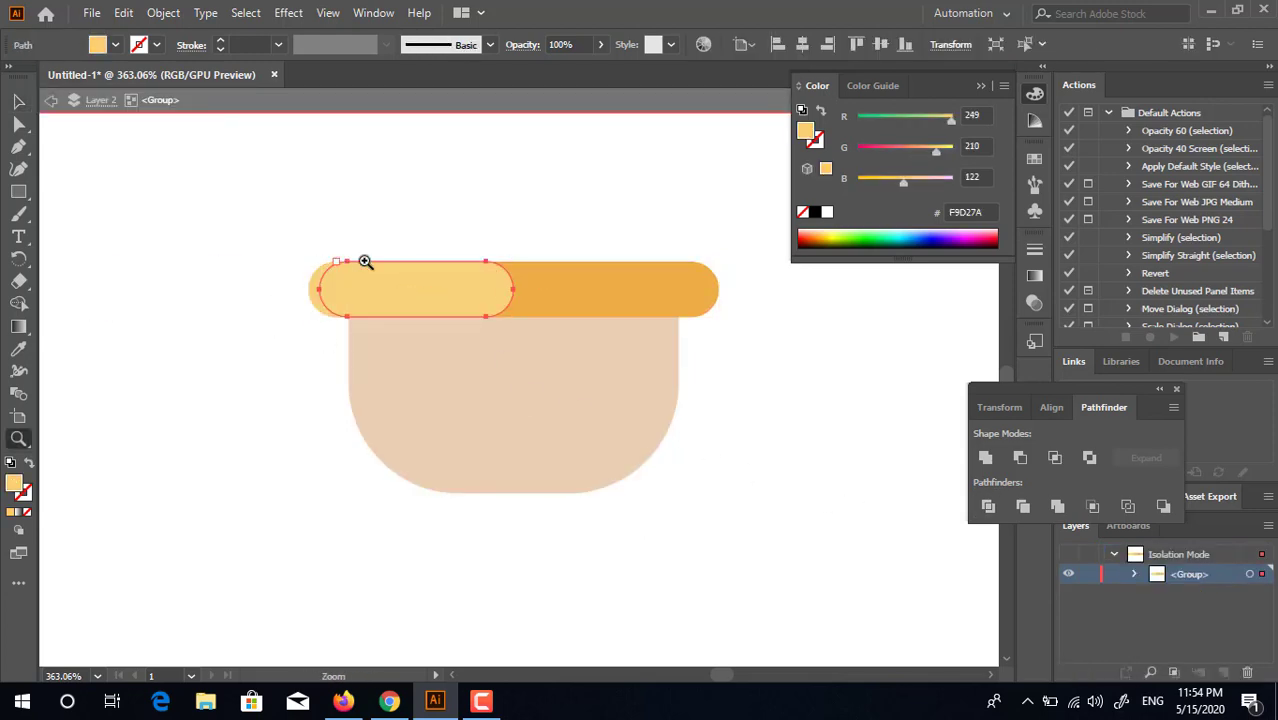
scroll(365, 263, up, 3)
drag(284, 314, 268, 333)
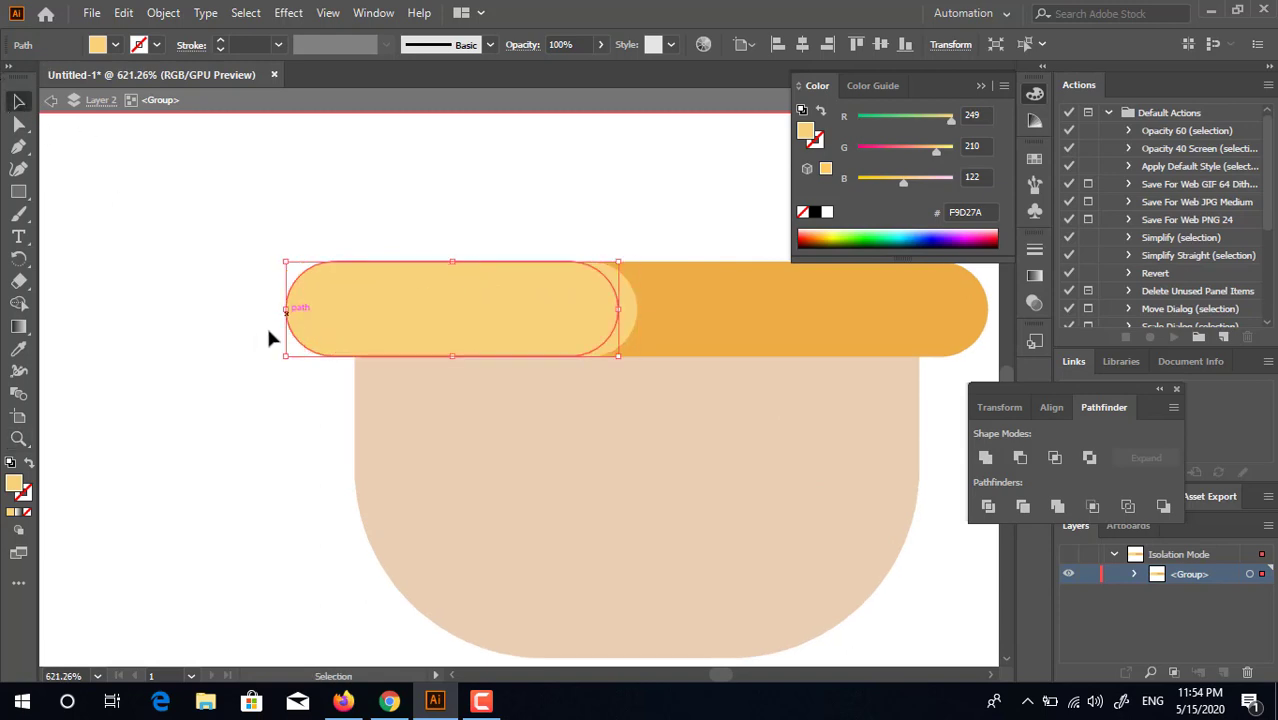
click(18, 348)
click(793, 314)
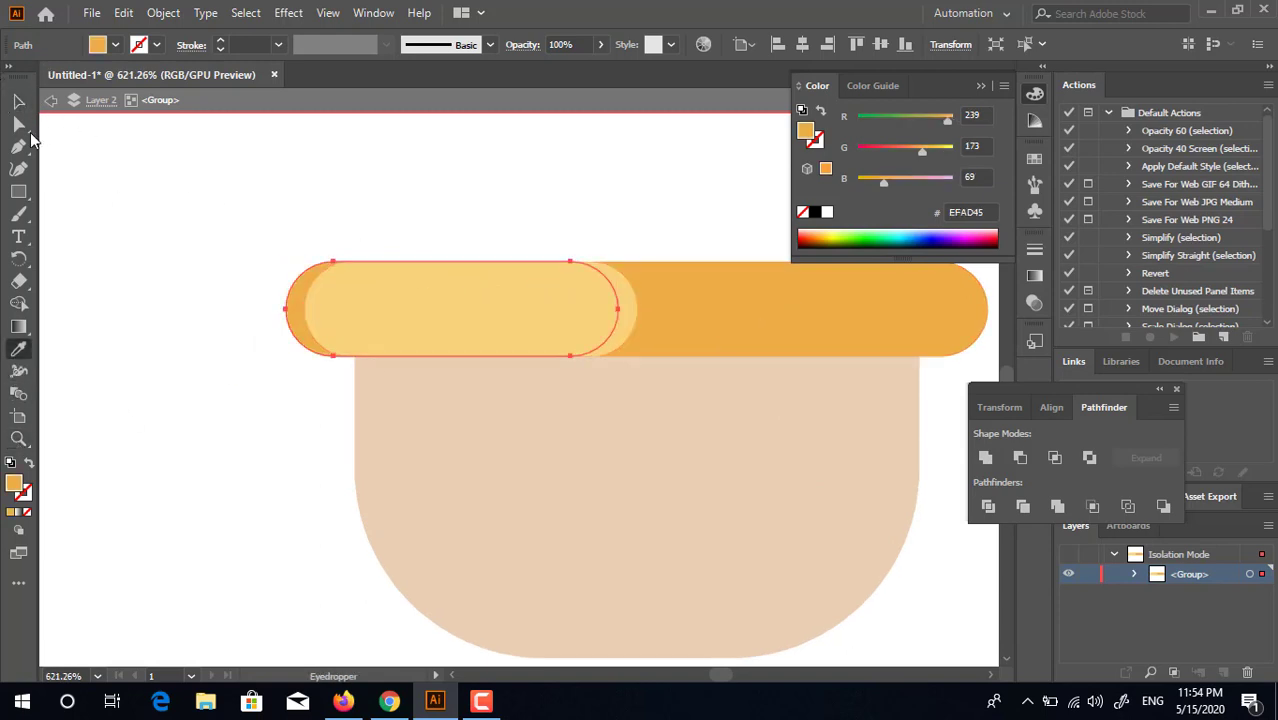
Divide the two overlapping highlight pieces, delete the excess sliver at the highlight's right end, and exit isolation mode
click(15, 103)
shift+click(510, 334)
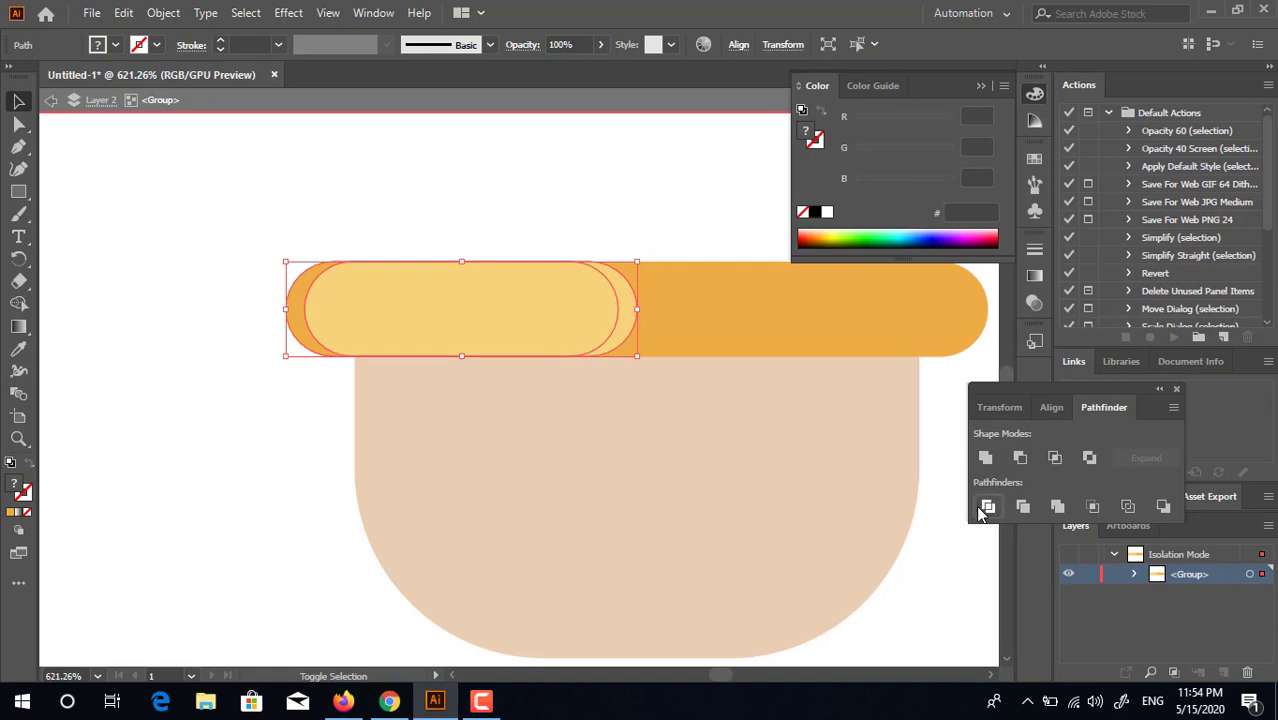
click(983, 508)
double_click(538, 307)
click(623, 323)
key(Delete)
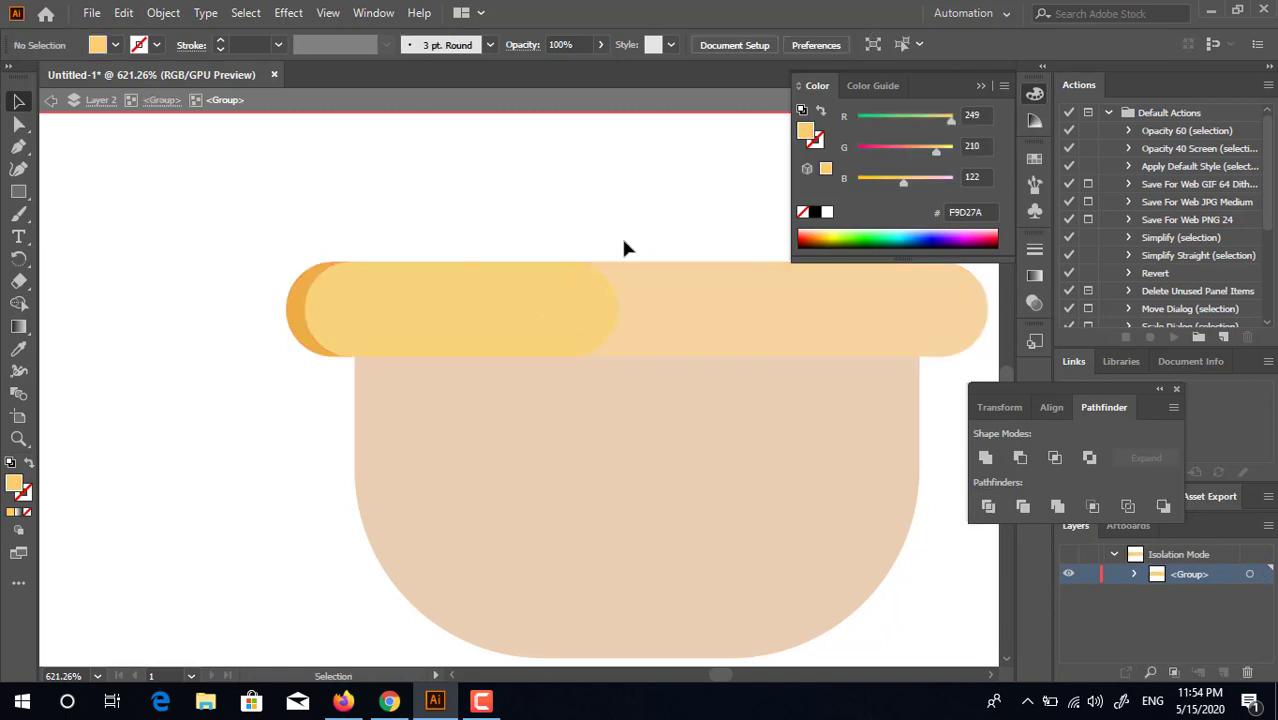
double_click(616, 228)
Draw a thin rectangle across the full width of the pot body directly below the rim
key(z)
drag(618, 228, 400, 250)
drag(506, 290, 437, 351)
drag(564, 381, 517, 333)
click(18, 148)
drag(576, 399, 604, 335)
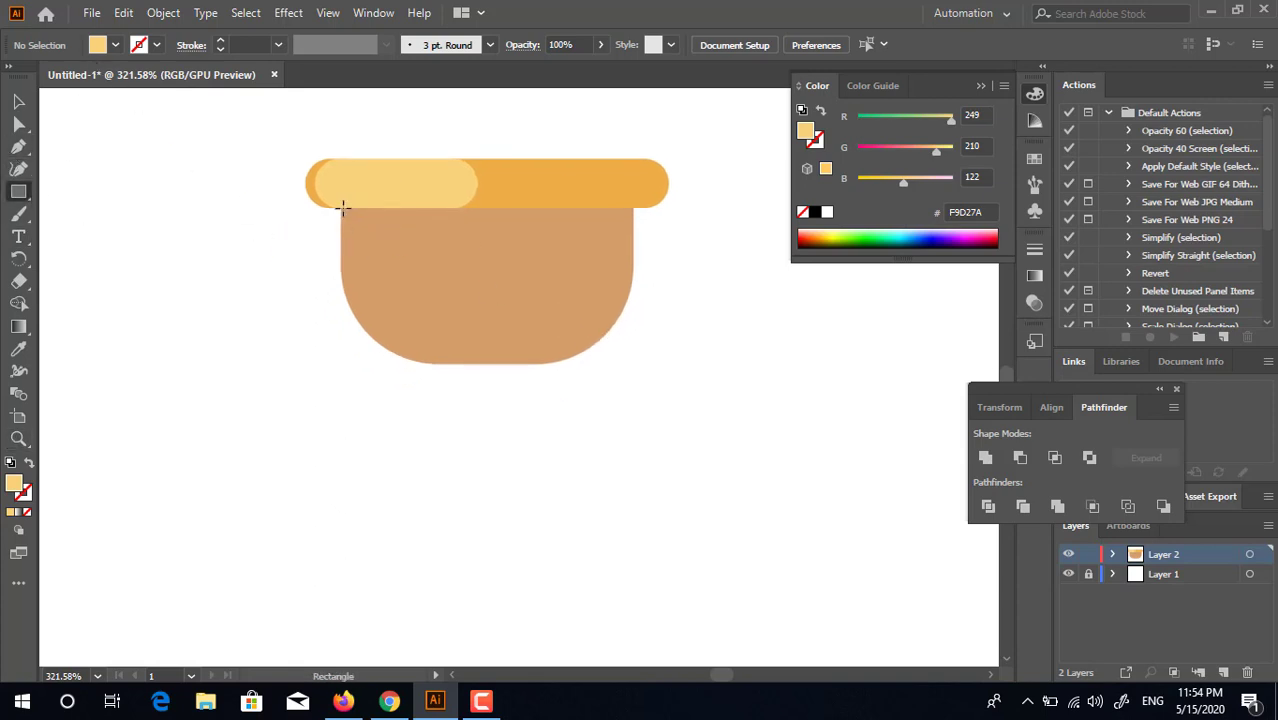
drag(342, 207, 632, 229)
Sample the pot body's colour for the thin strip and darken its fill to BF7B43
click(20, 350)
click(428, 293)
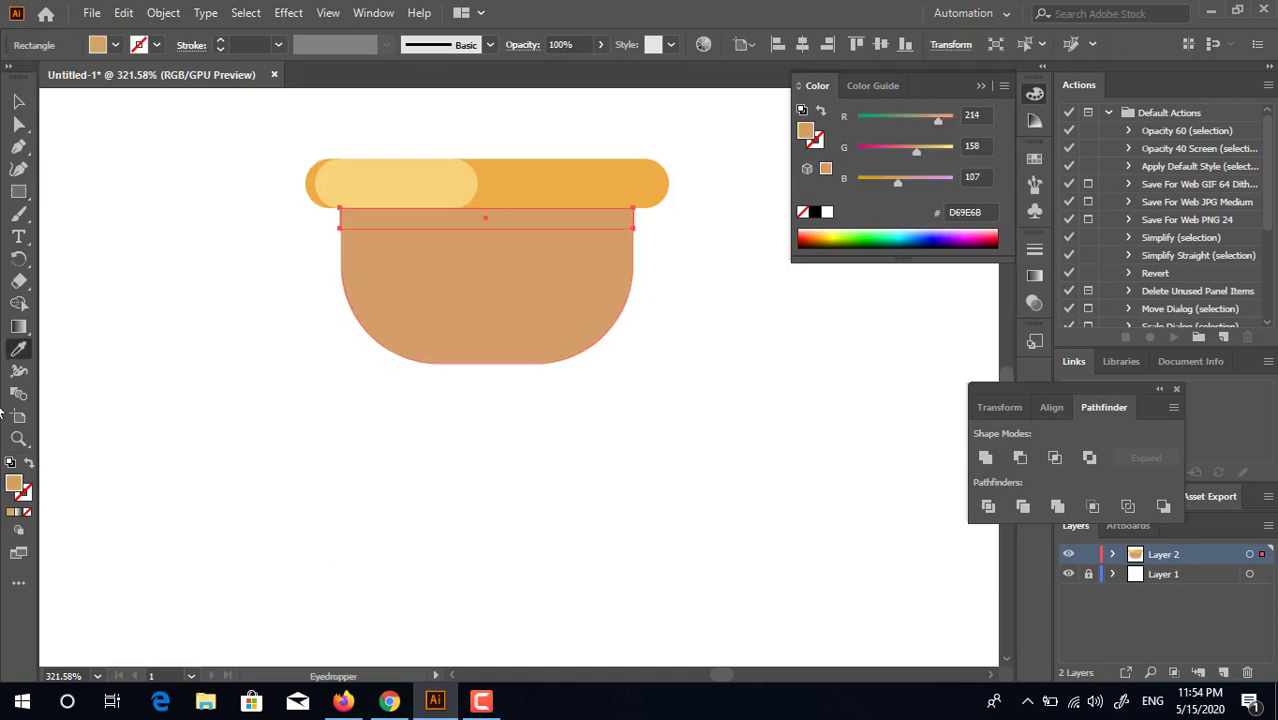
double_click(20, 487)
drag(511, 277, 549, 283)
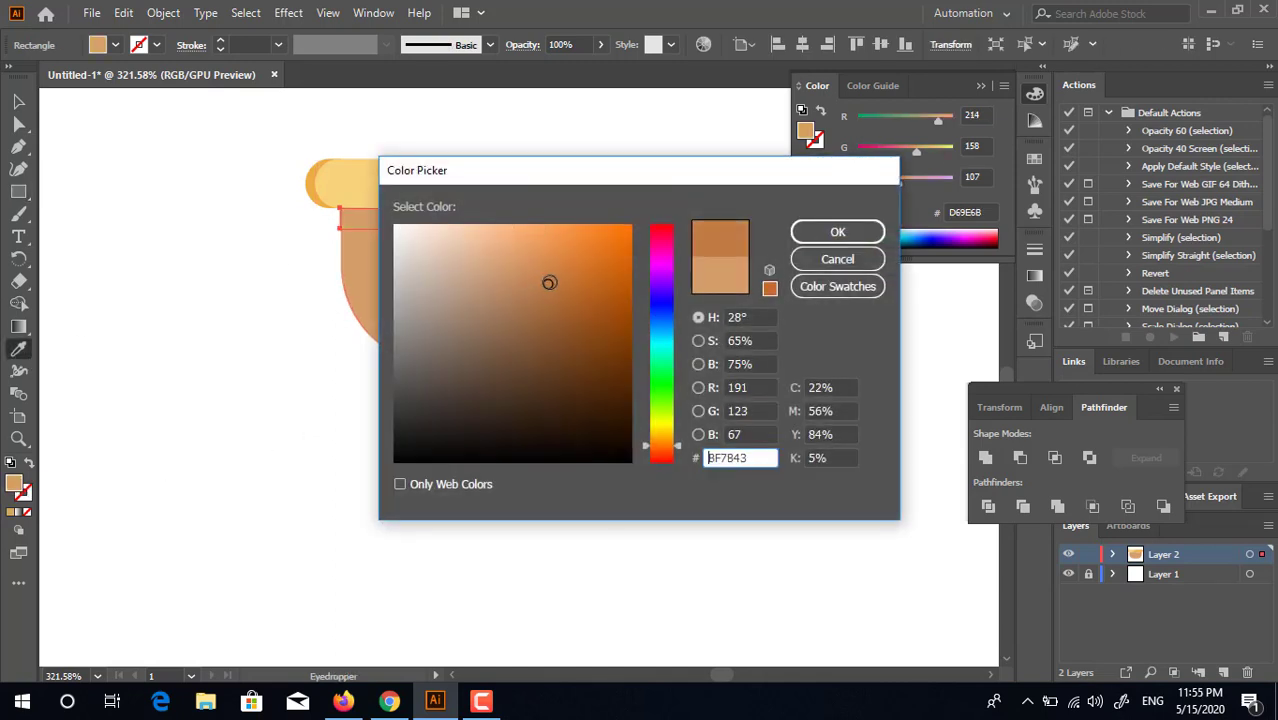
click(837, 232)
Draw a tall rectangle over the right half of the pot body and widen the thin strip past both body sides
click(19, 192)
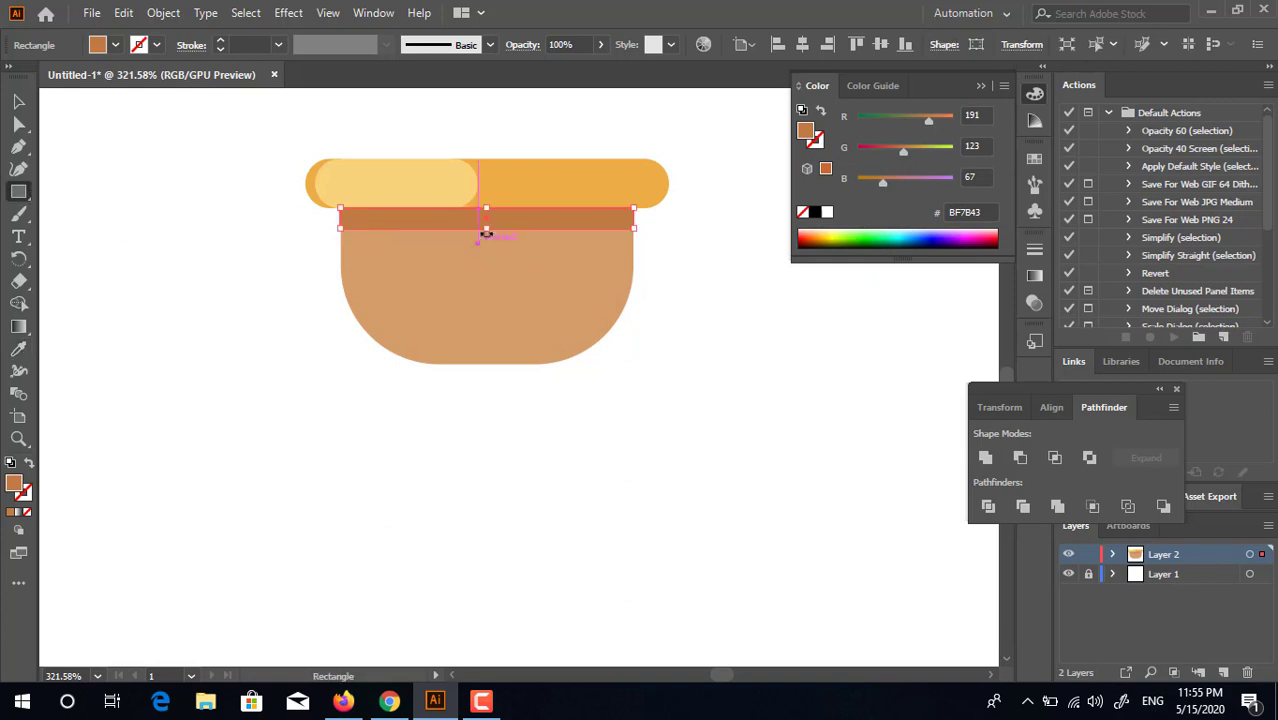
drag(472, 218, 634, 446)
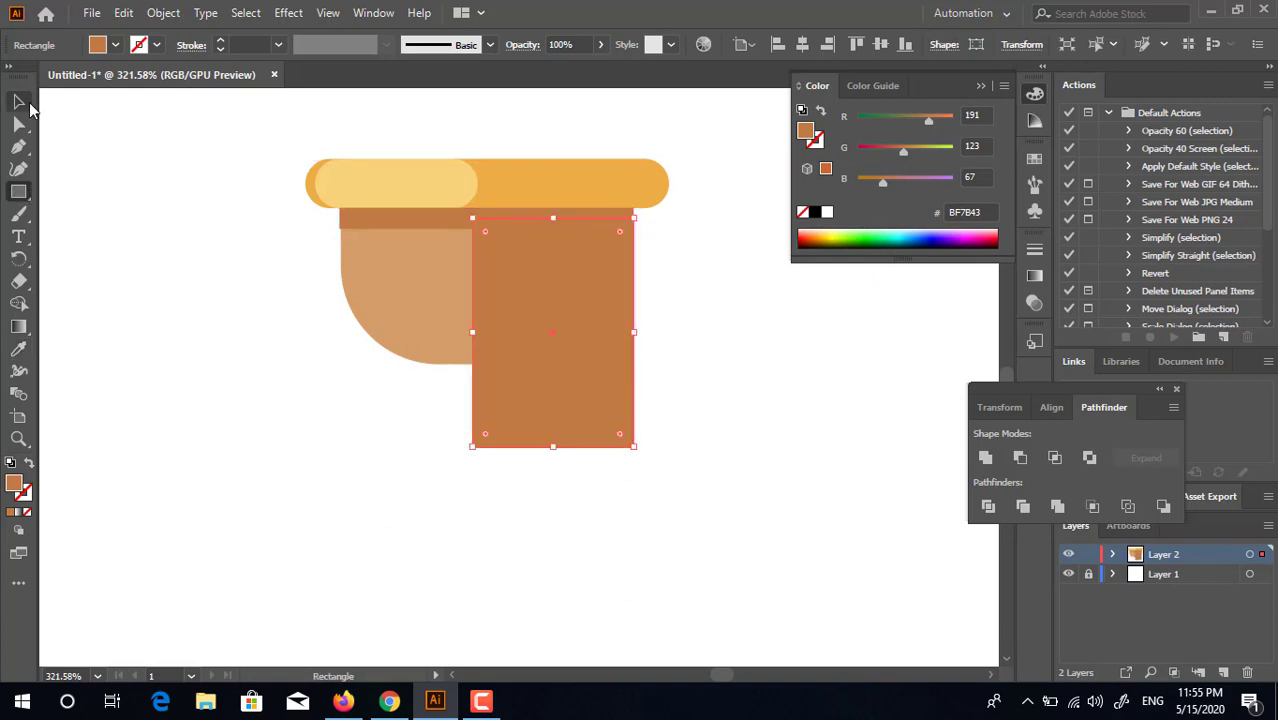
click(19, 102)
click(357, 220)
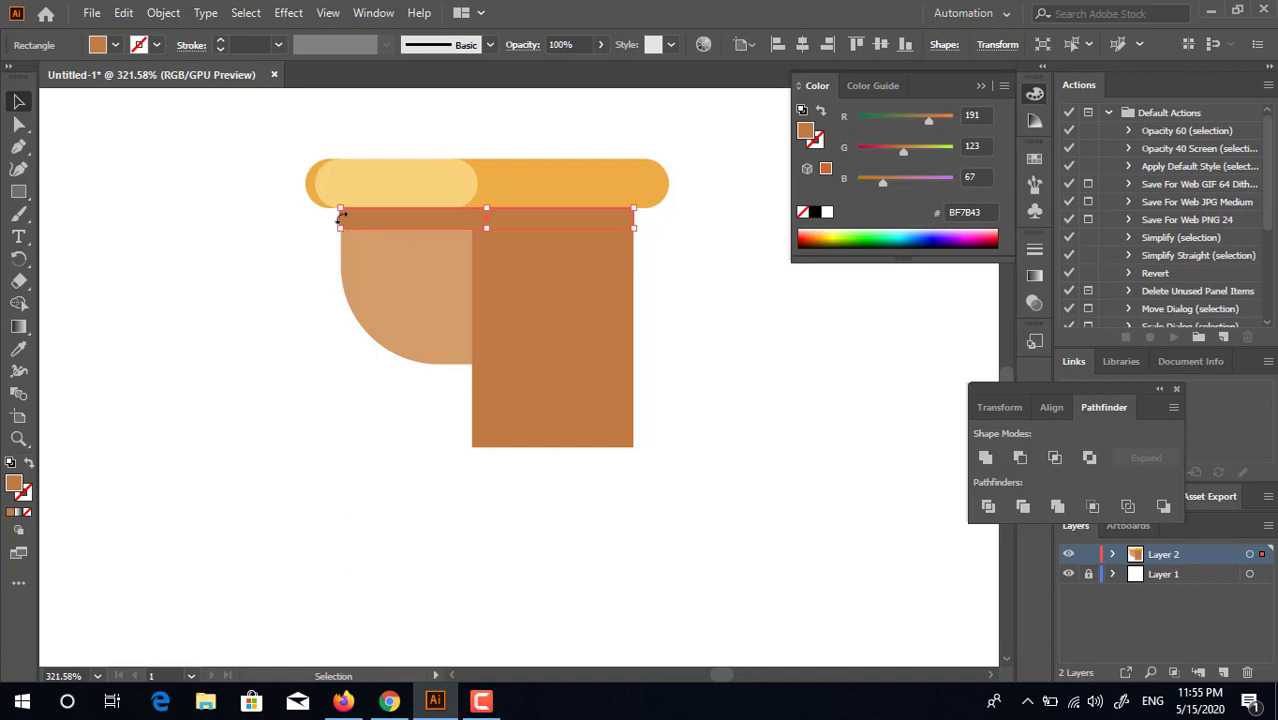
scroll(341, 216, up, 2)
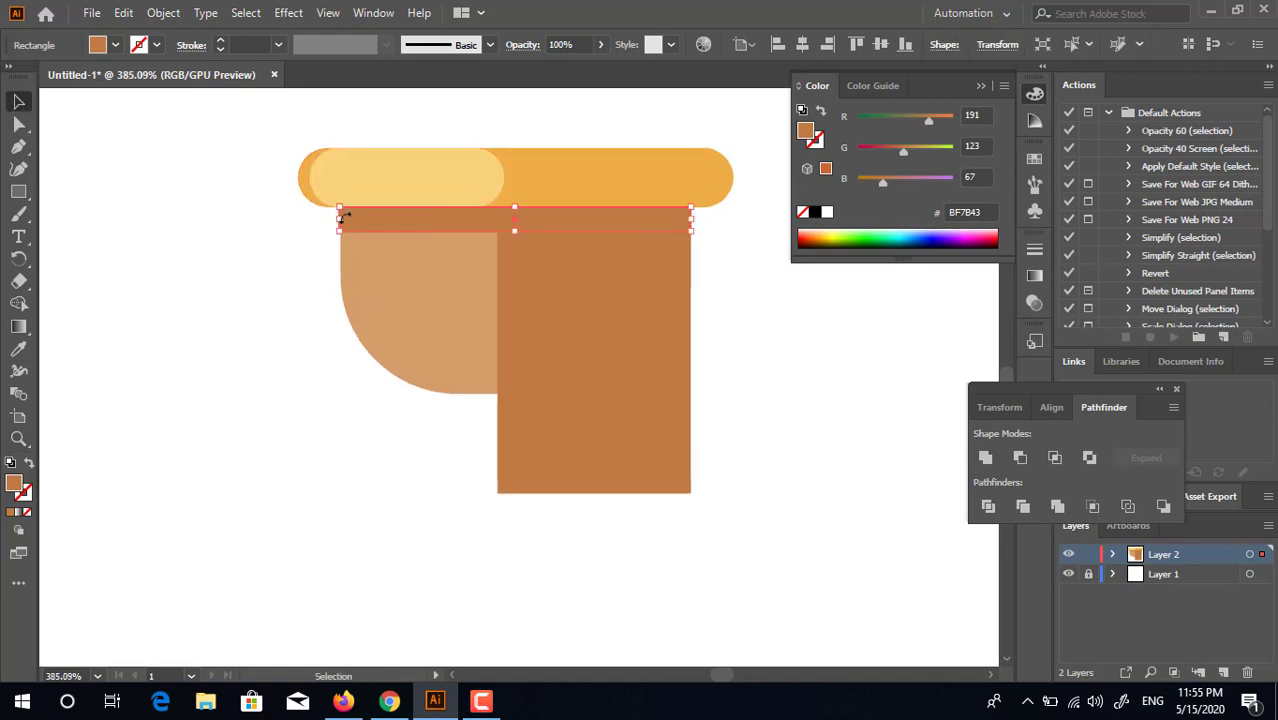
drag(340, 222, 318, 220)
Unite the widened strip and the tall rectangle into one dark brown shape
shift+click(566, 282)
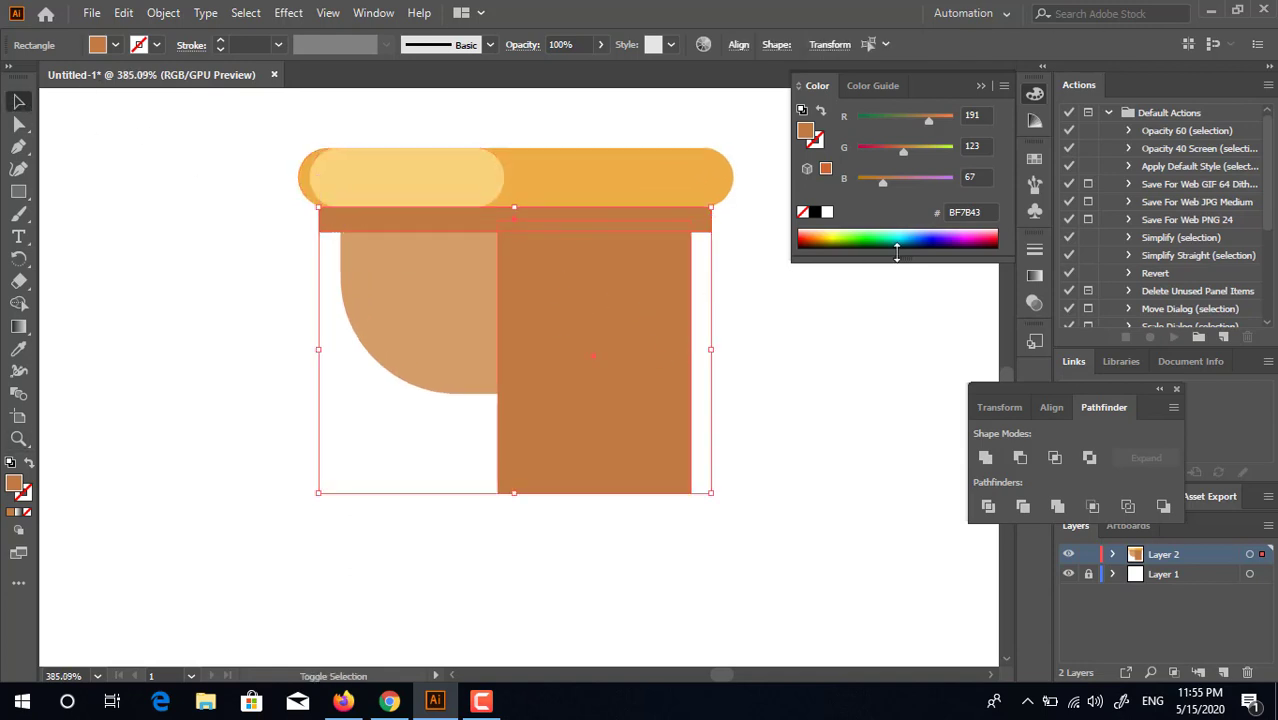
shift+click(390, 300)
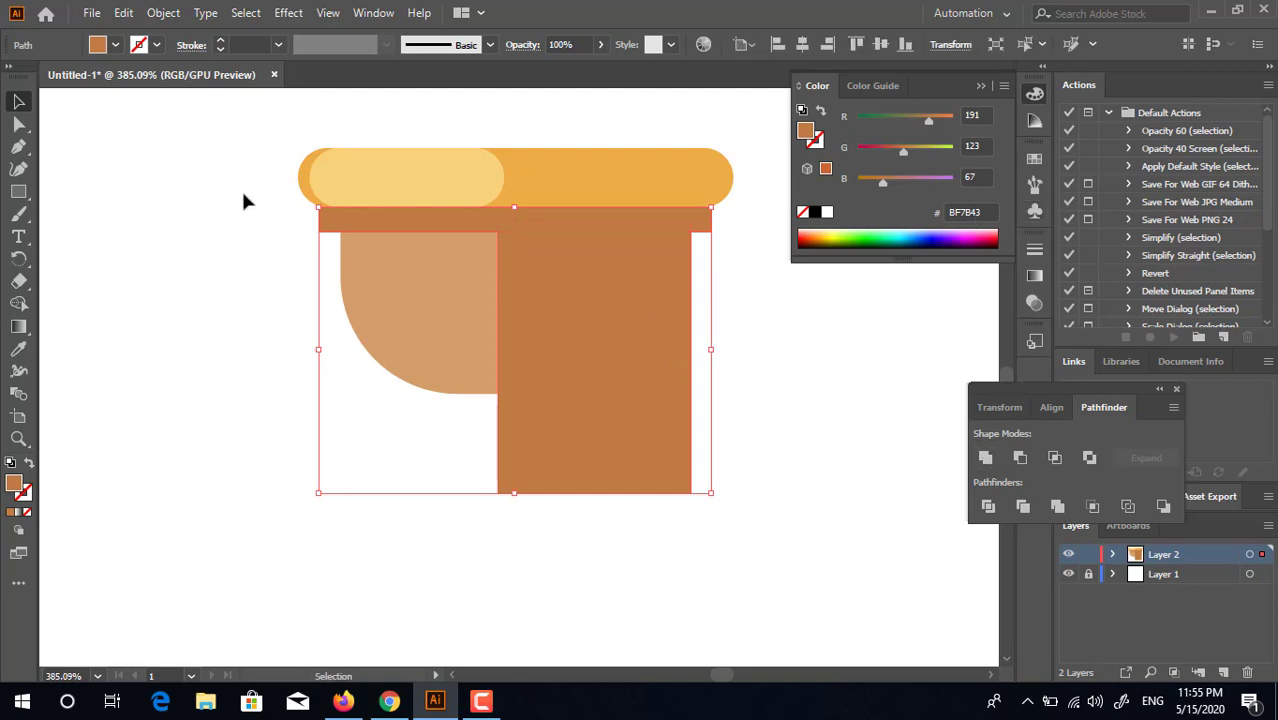
click(18, 124)
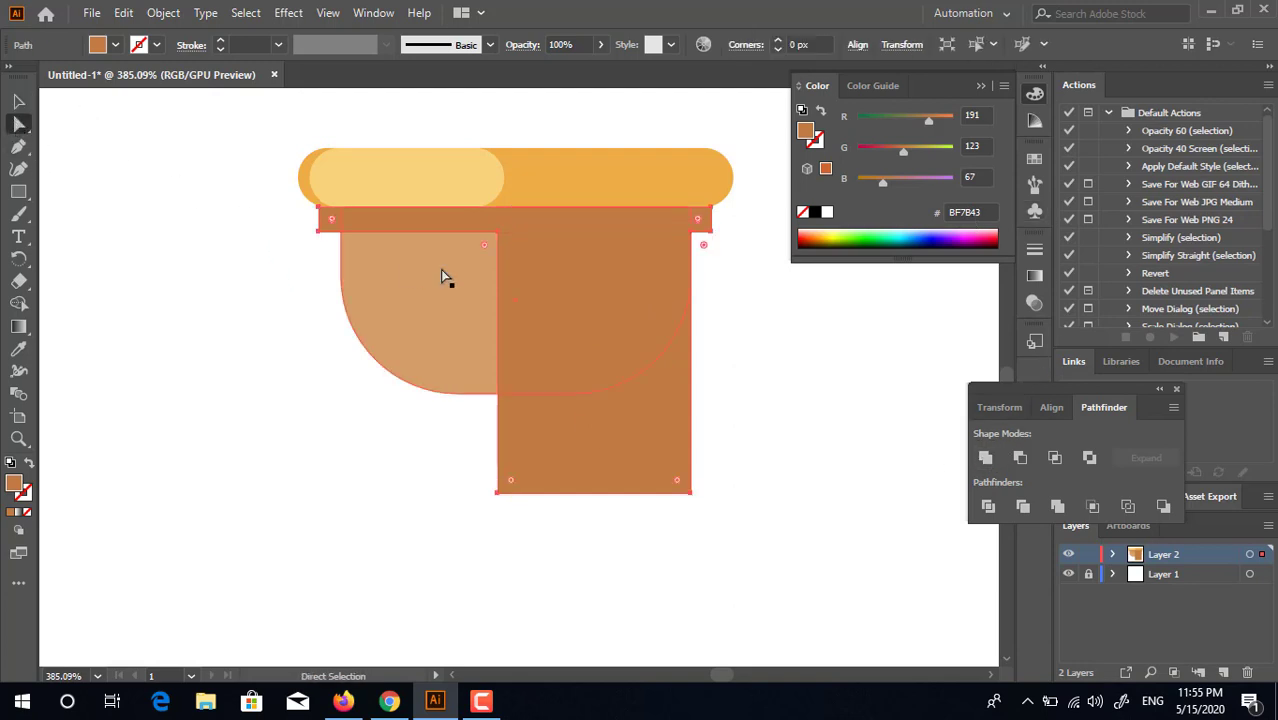
Draw a wide rectangle across the bottom of the pot body and unite it with the dark brown shadow shape
click(18, 191)
drag(283, 342, 683, 430)
key(v)
drag(462, 377, 483, 396)
shift+click(560, 312)
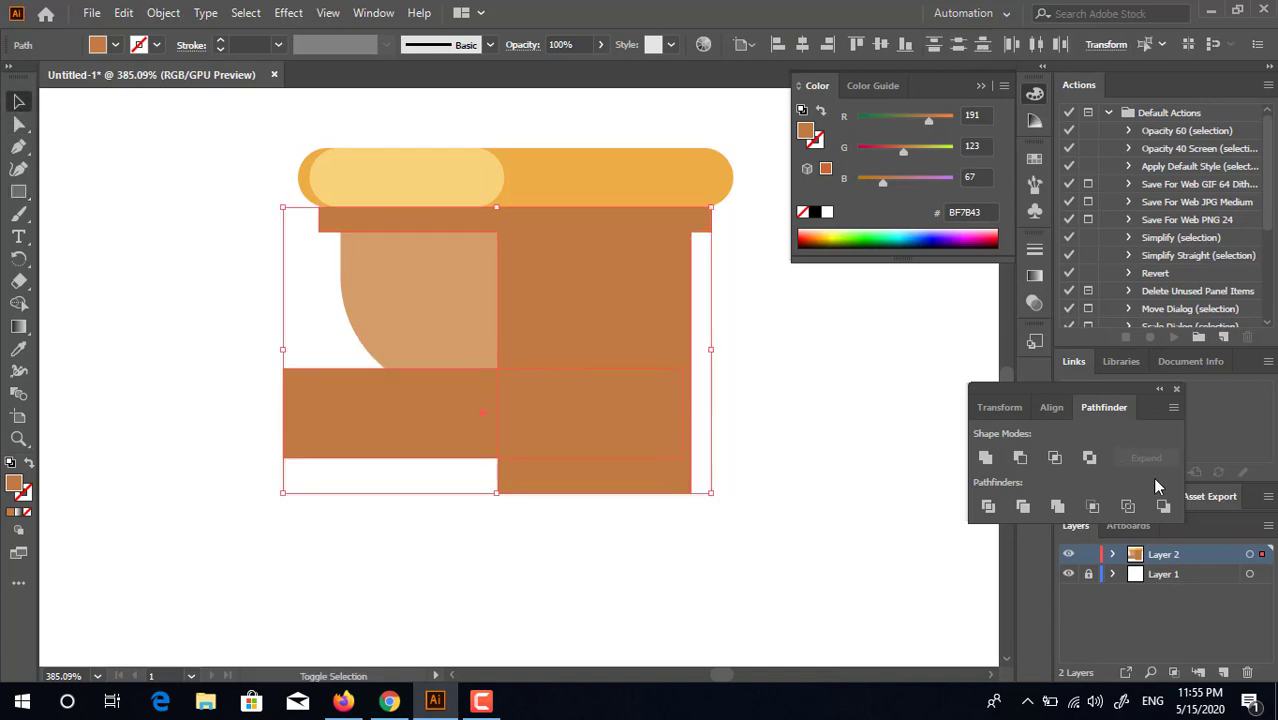
click(985, 458)
Round the two inner corners of the shadow shape's notch to a radius of 13.63 px
click(19, 124)
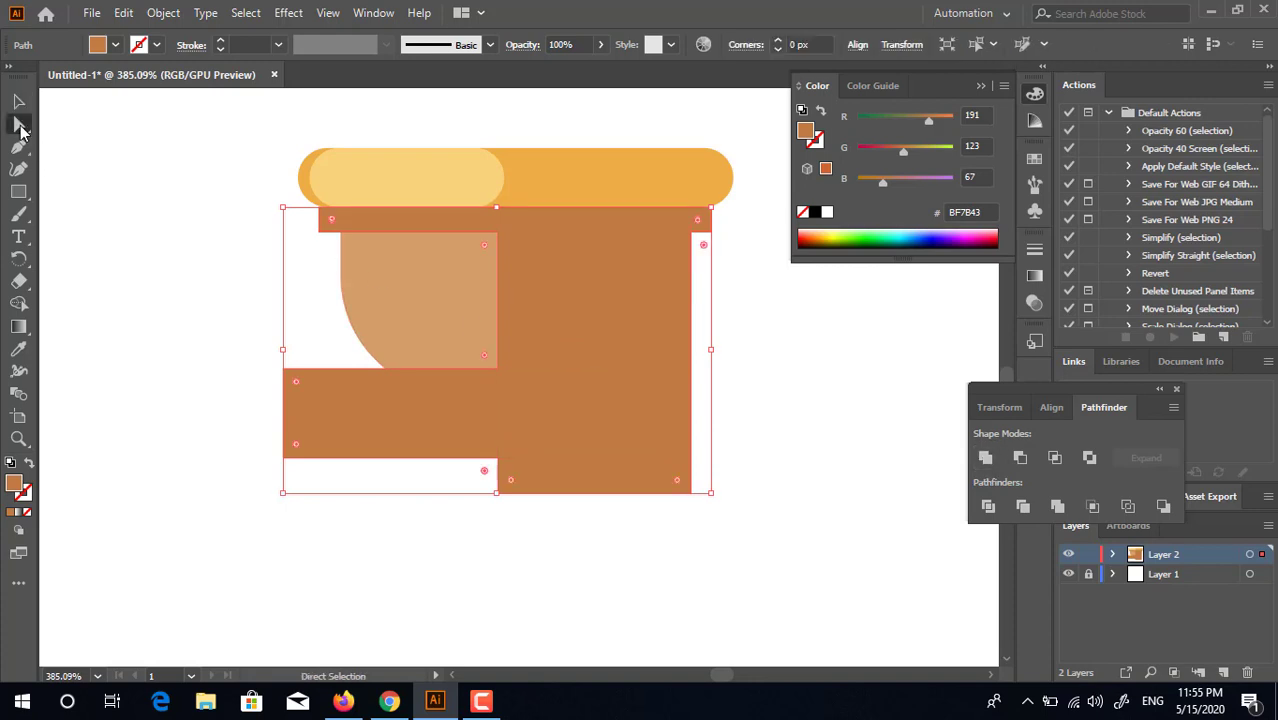
click(491, 322)
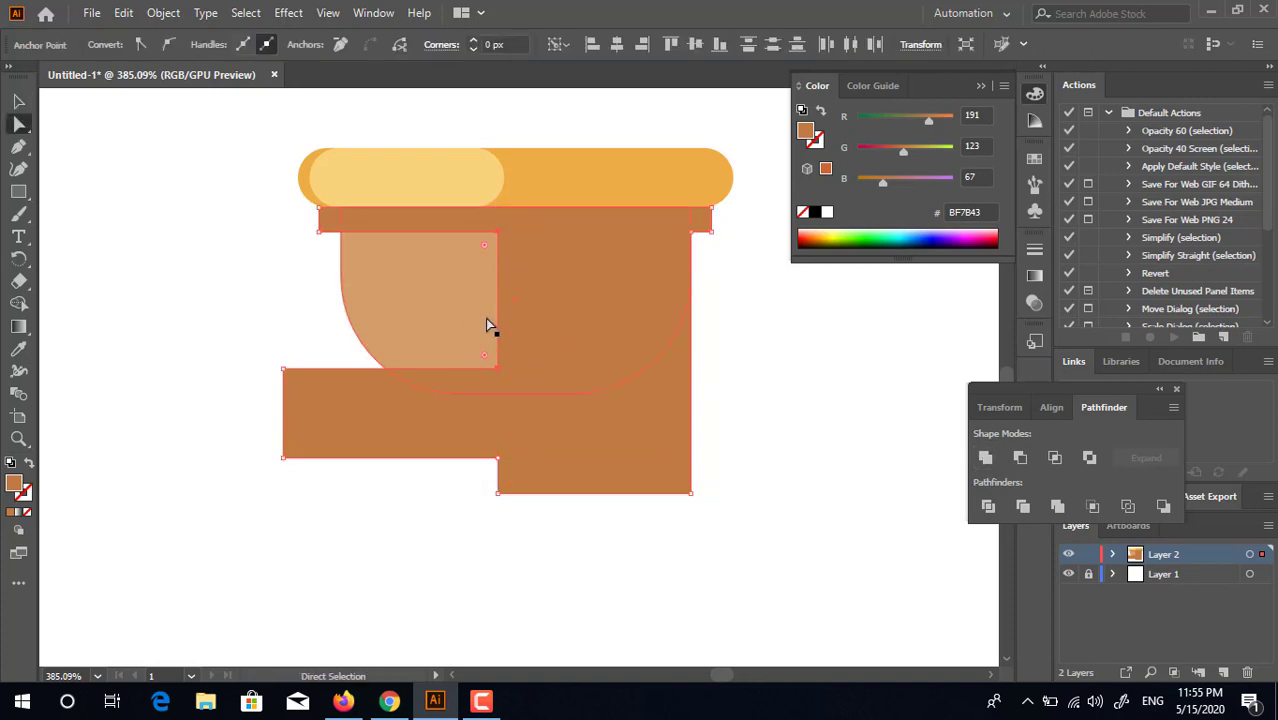
drag(491, 362, 365, 358)
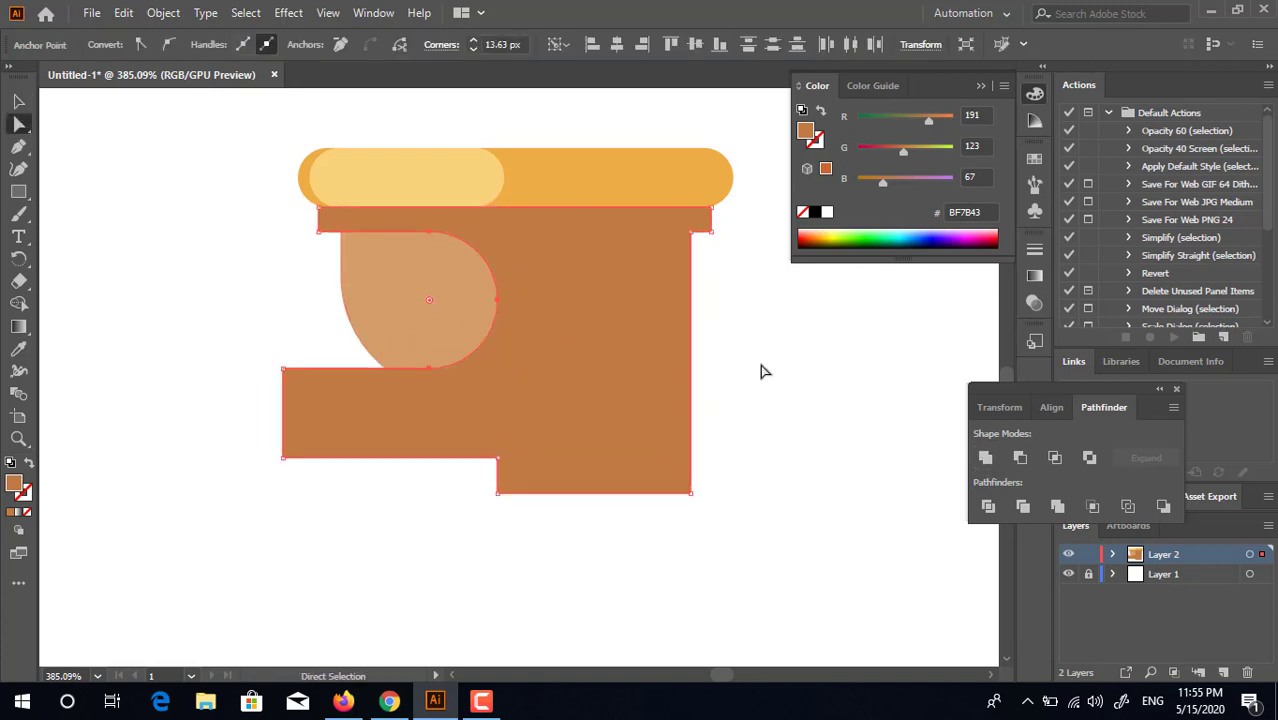
click(18, 102)
click(366, 260)
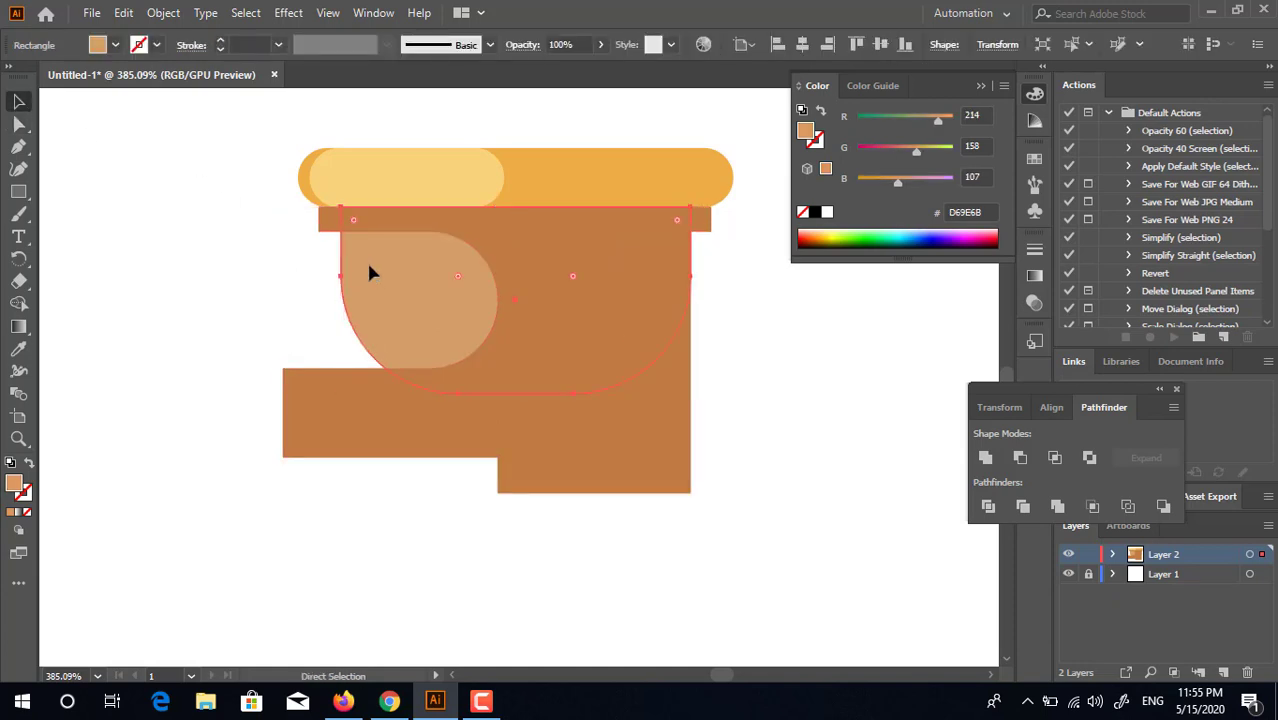
drag(366, 260, 617, 339)
key(ctrl+f)
click(812, 387)
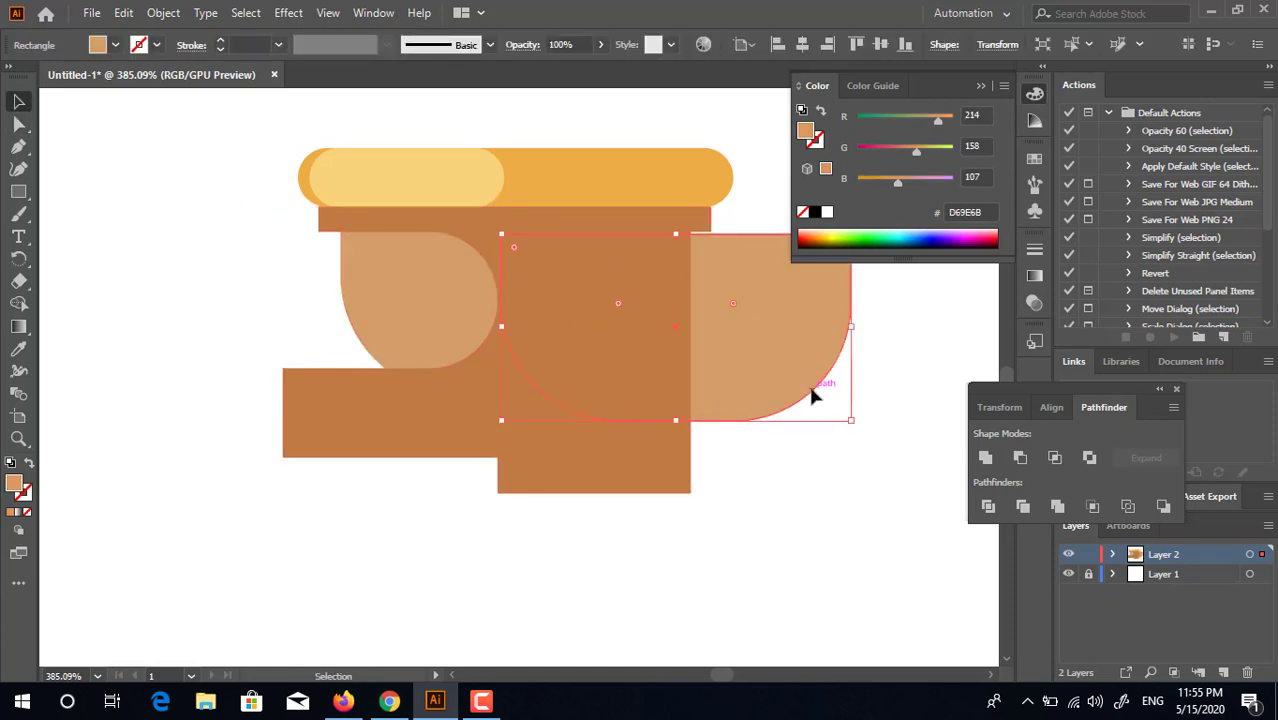
key(Delete)
key(ctrl+z)
key(ctrl+z)
key(ctrl+z)
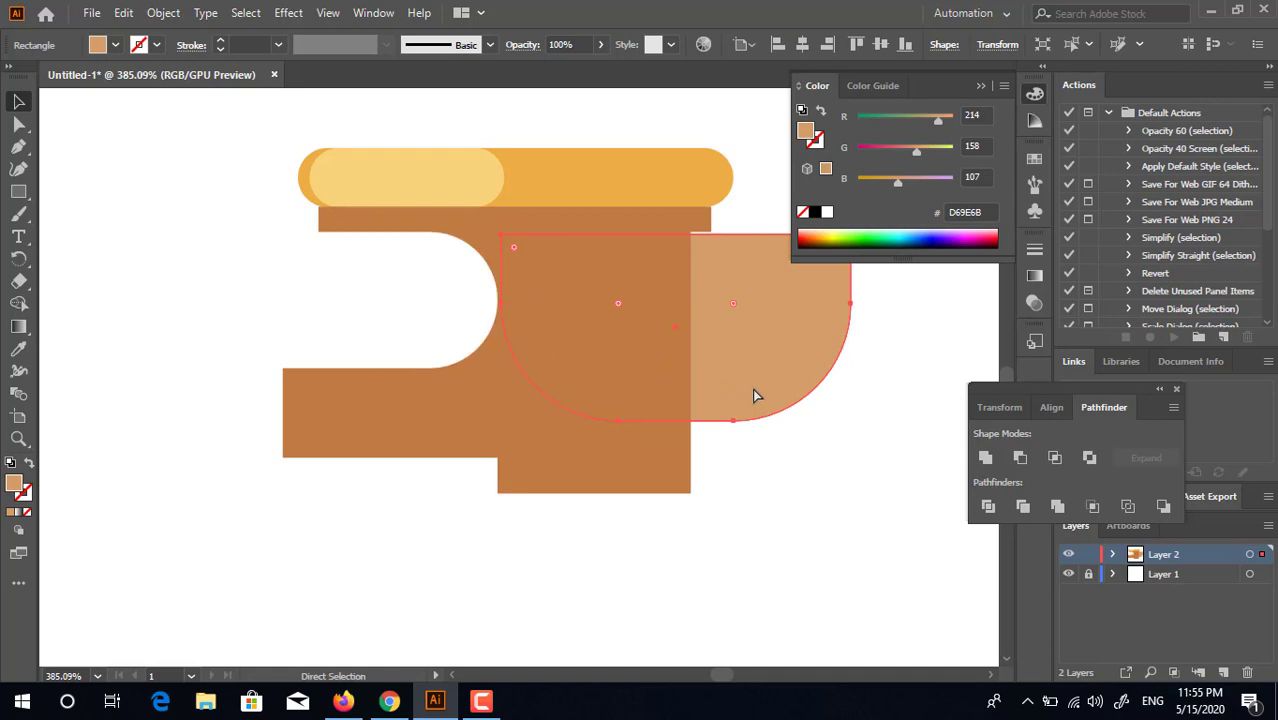
click(752, 388)
Divide the pot body and the overlapping dark shadow shape with Pathfinder
click(433, 315)
shift+click(656, 448)
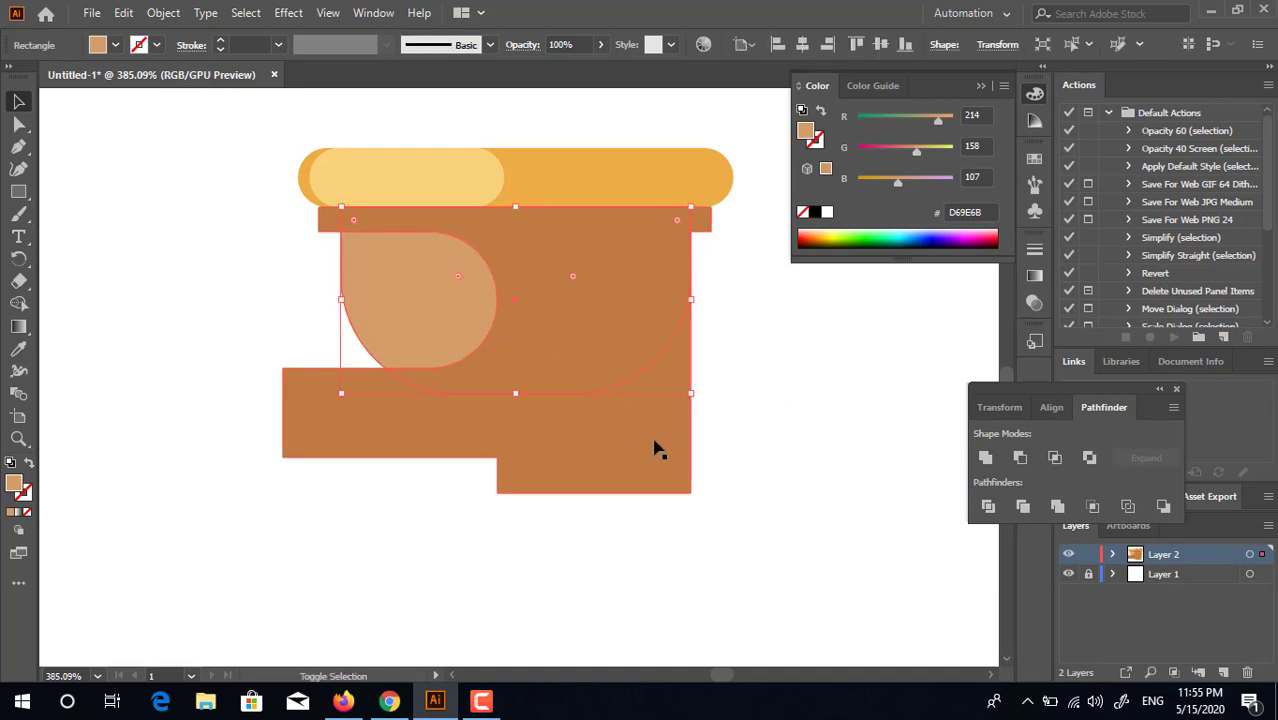
click(1007, 508)
Delete the divided shadow pieces that stick out beyond the pot body and exit isolation mode
double_click(594, 398)
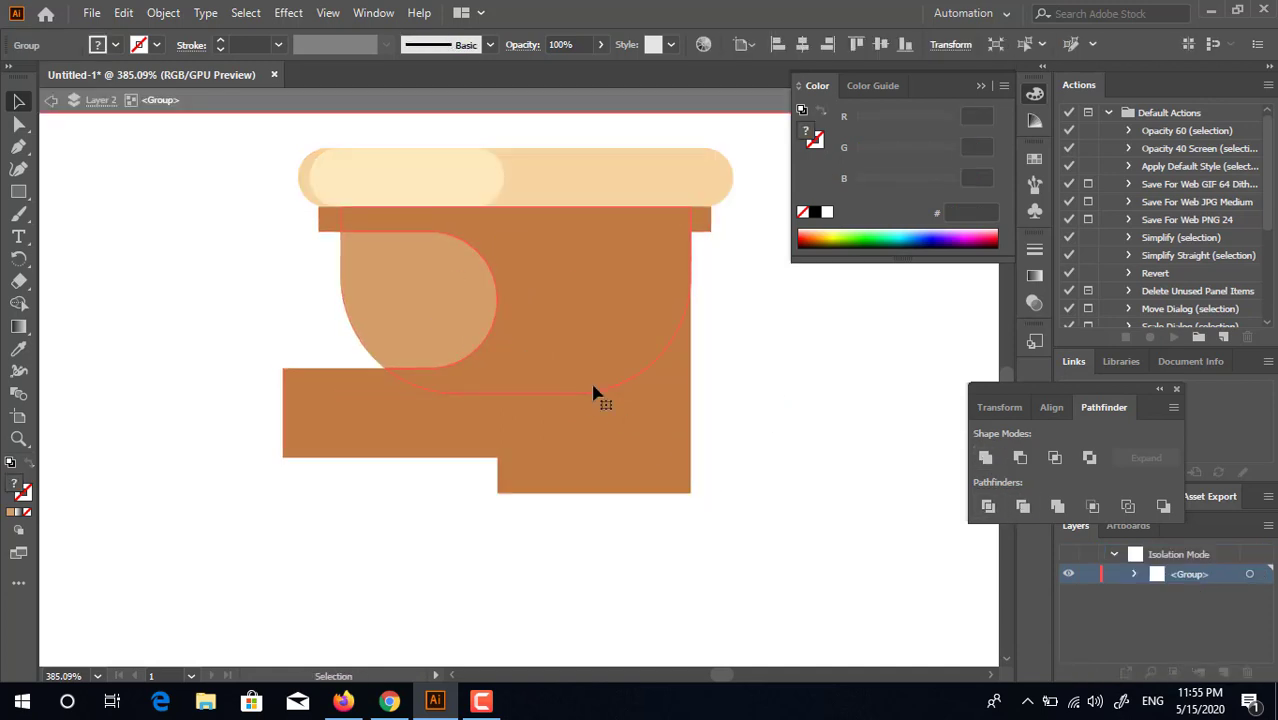
click(645, 463)
key(Delete)
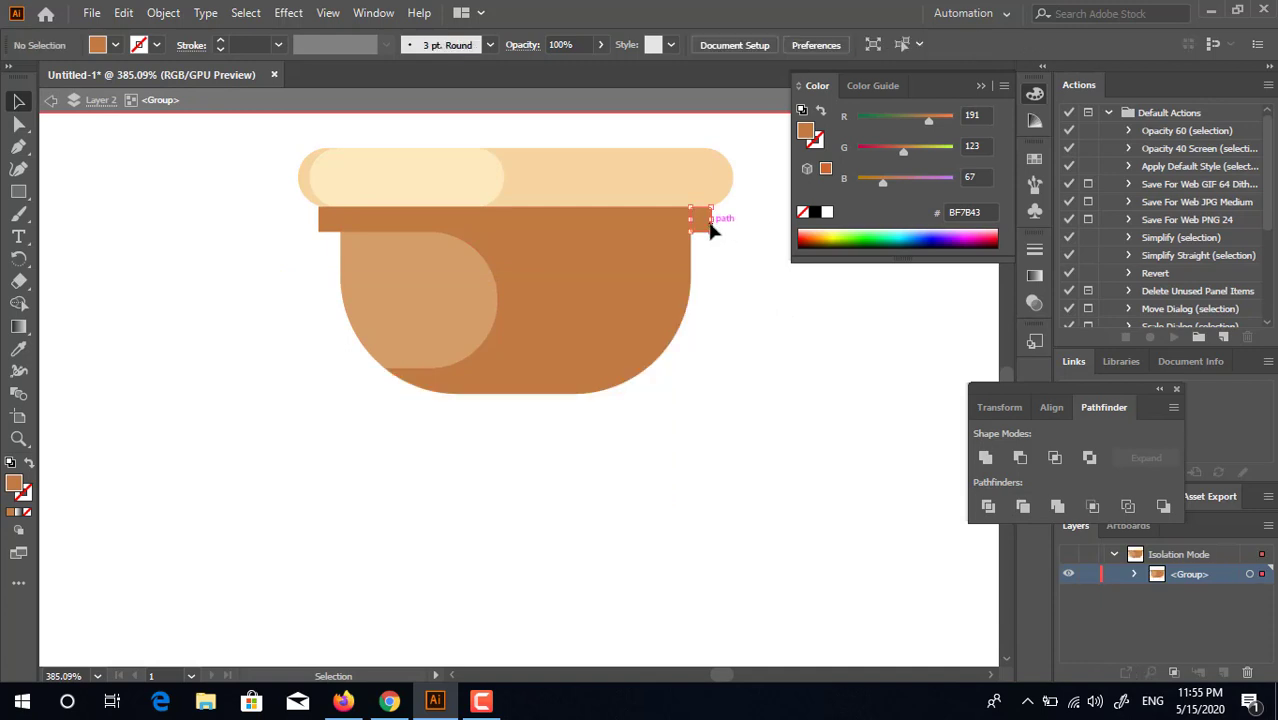
click(325, 227)
key(Delete)
double_click(846, 485)
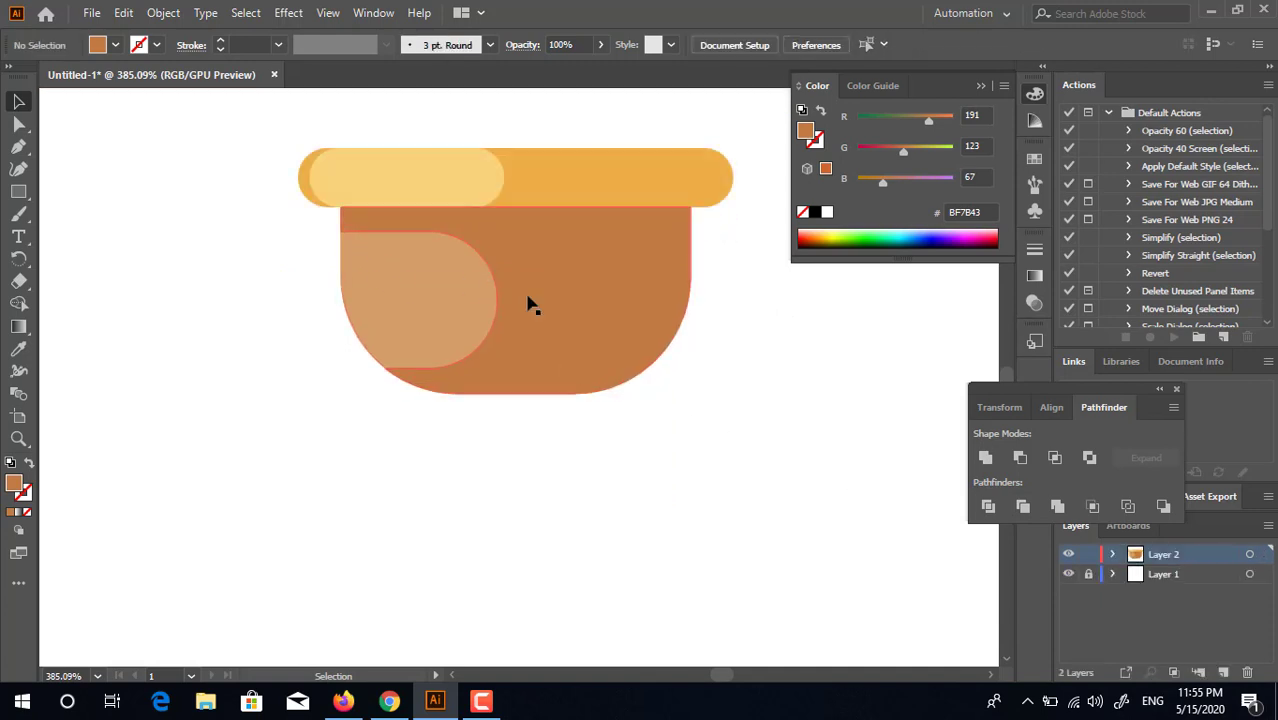
Draw a thin horizontal bar on the rim's yellow highlight and fully round its corners to 2.43 px
key(z)
drag(602, 266, 536, 393)
drag(462, 263, 449, 269)
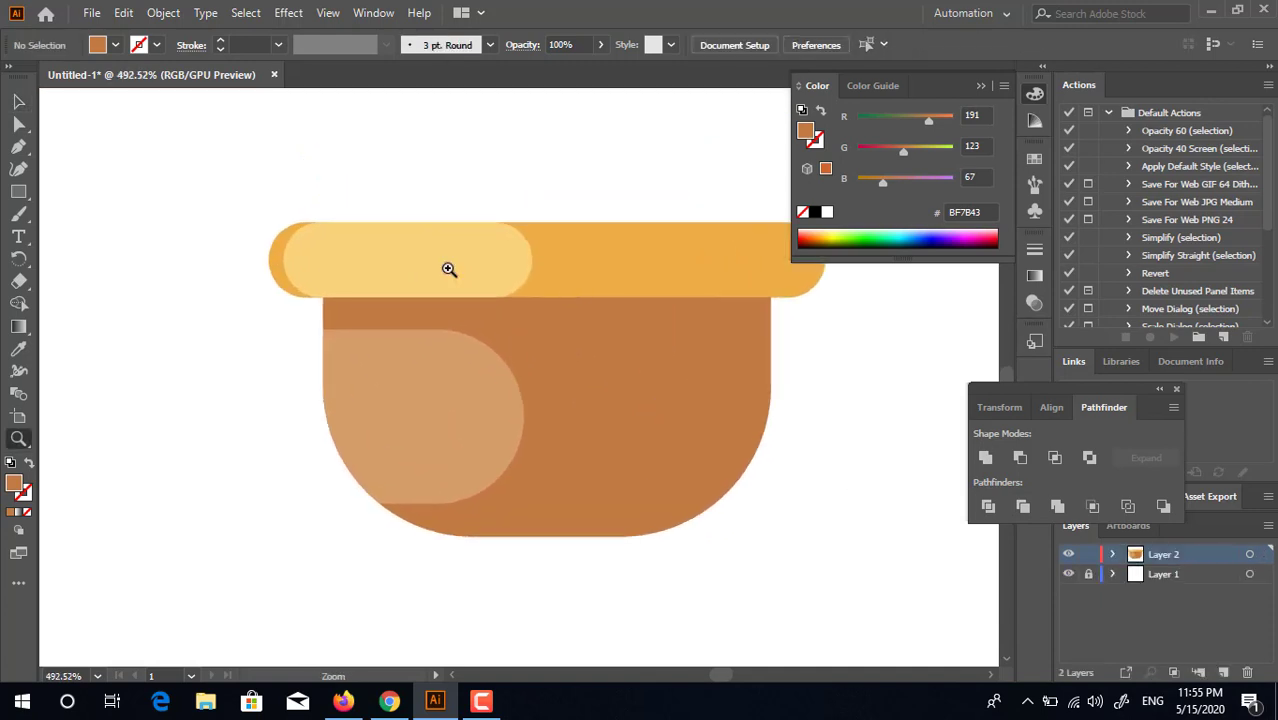
click(19, 192)
drag(315, 229, 481, 259)
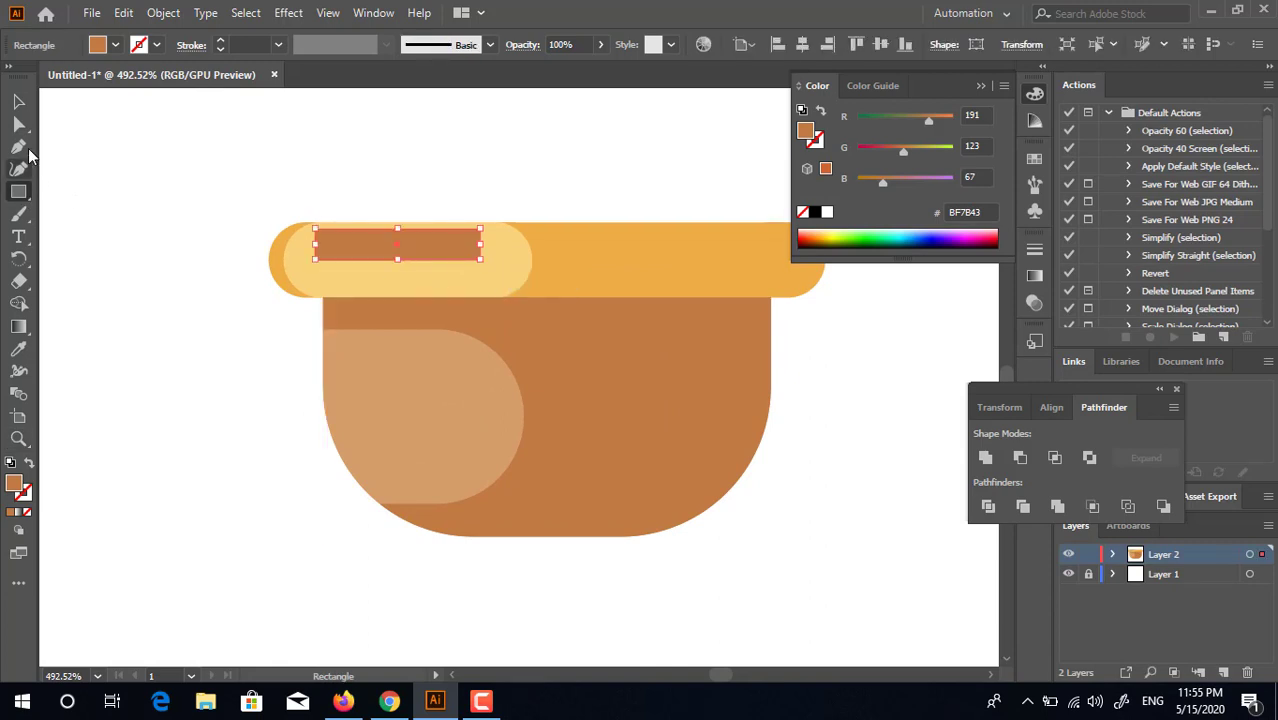
click(19, 123)
drag(330, 245, 490, 274)
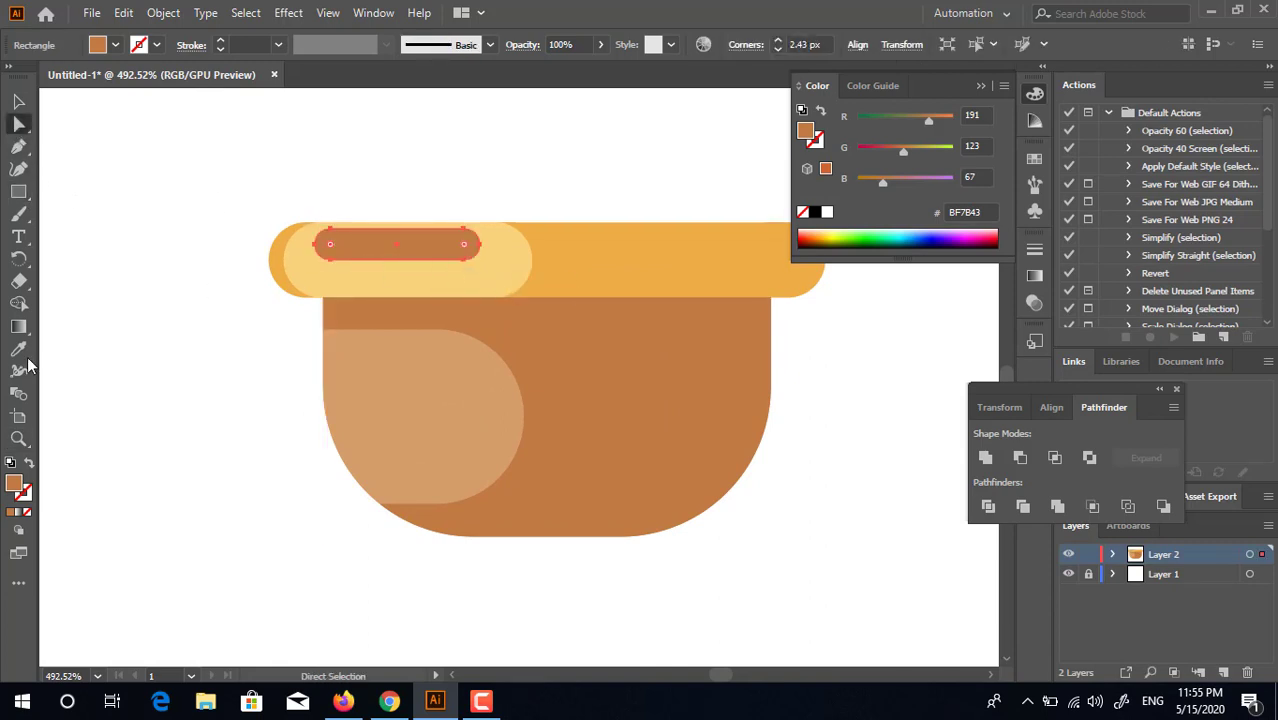
Sample the rim highlight's yellow for the rounded bar and lighten its fill to FFEAC0
click(19, 348)
click(408, 275)
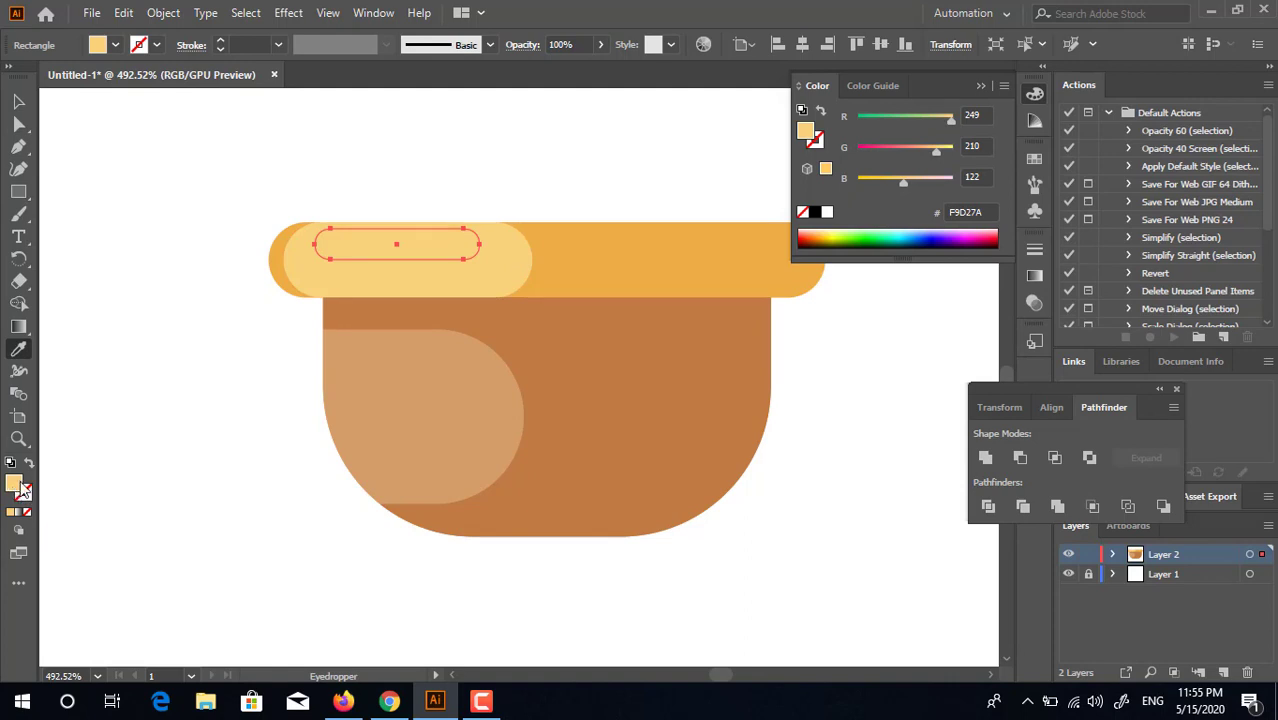
double_click(20, 487)
click(459, 222)
click(850, 231)
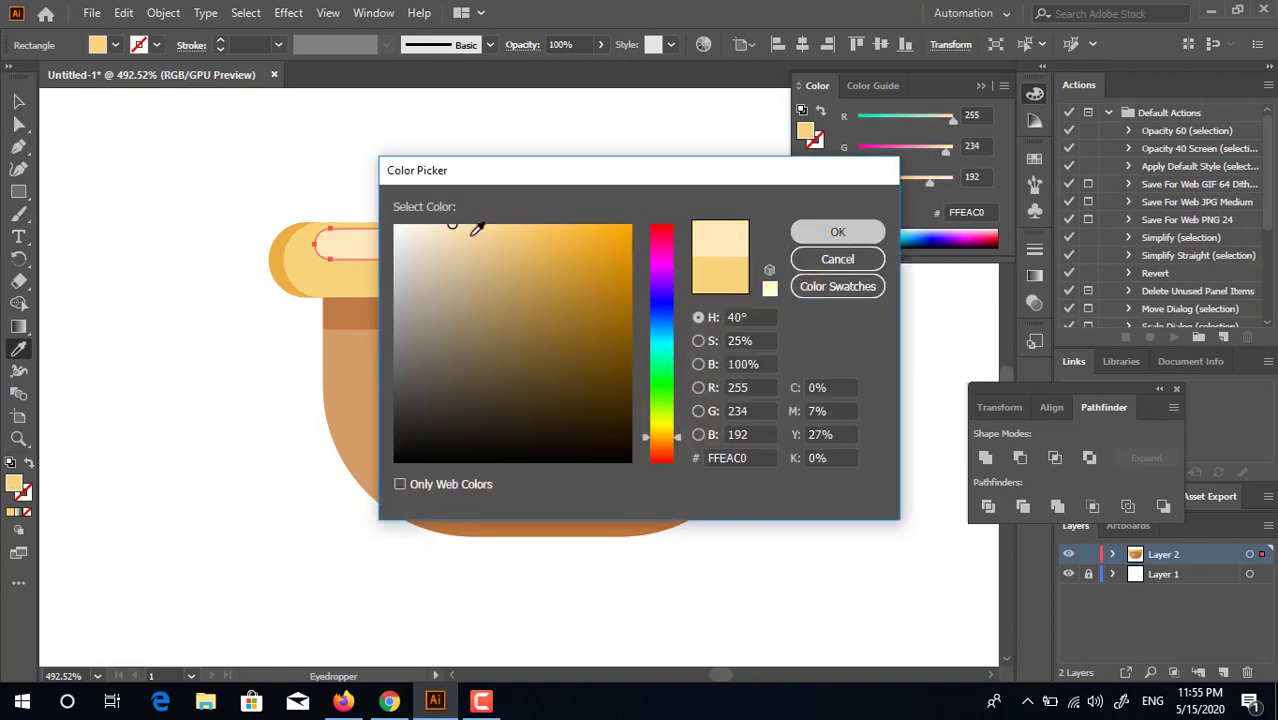
Shift the pale bar slightly downward within the rim's yellow highlight and deselect it
key(z)
drag(430, 198, 312, 219)
click(19, 102)
click(291, 300)
scroll(320, 340, right, 2)
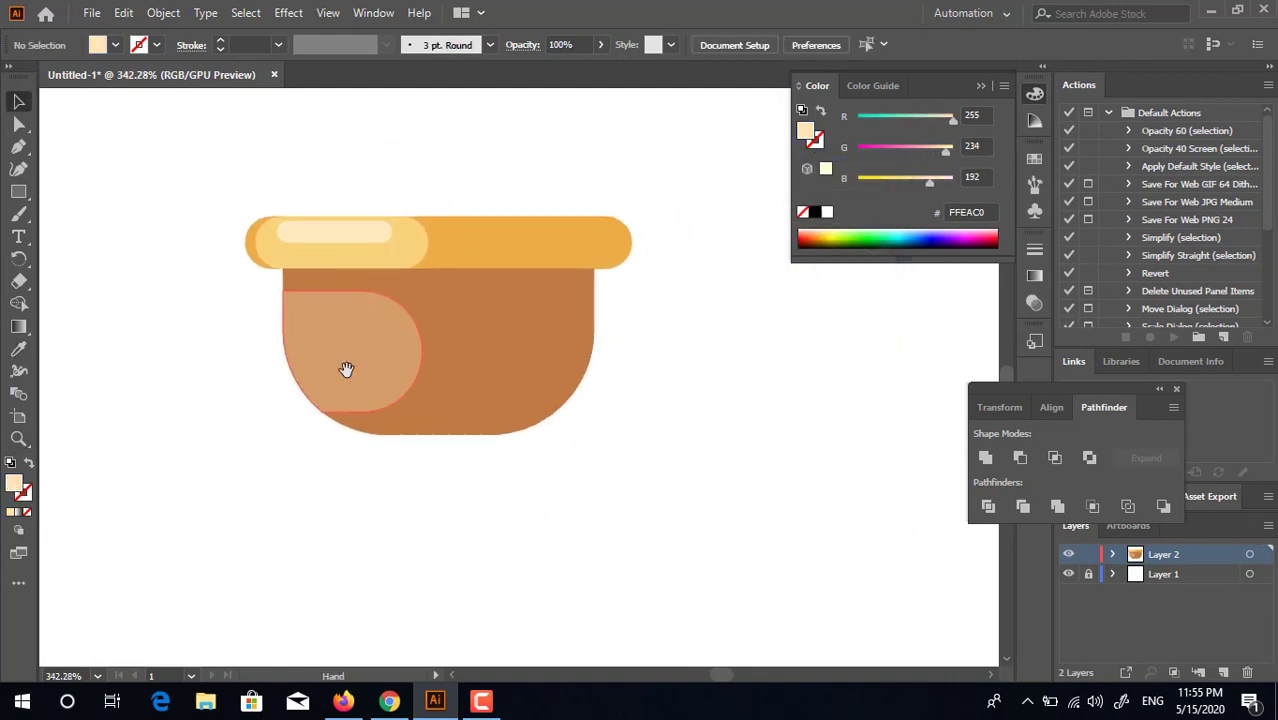
click(354, 233)
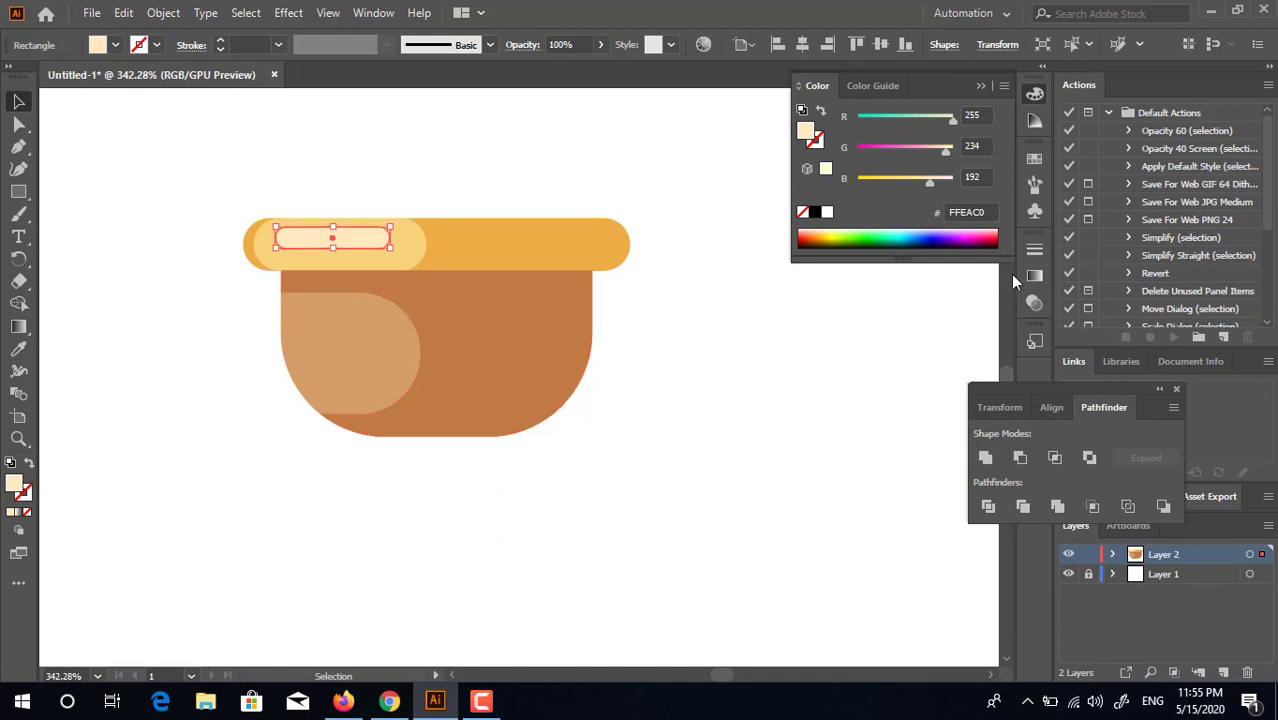
click(724, 388)
Draw a small upright rectangle on the pot body's light area and round its corners to 3.65 px
key(z)
drag(718, 395, 679, 411)
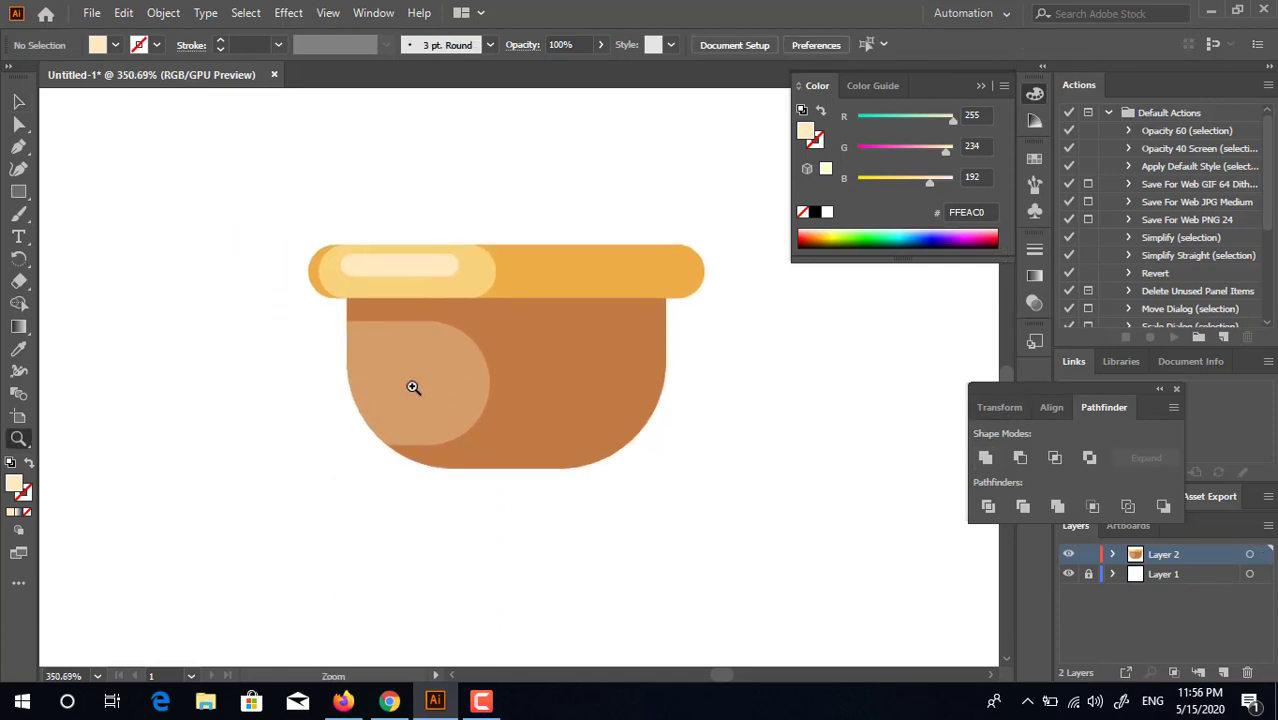
drag(411, 384, 225, 343)
click(18, 191)
drag(337, 314, 389, 397)
key(a)
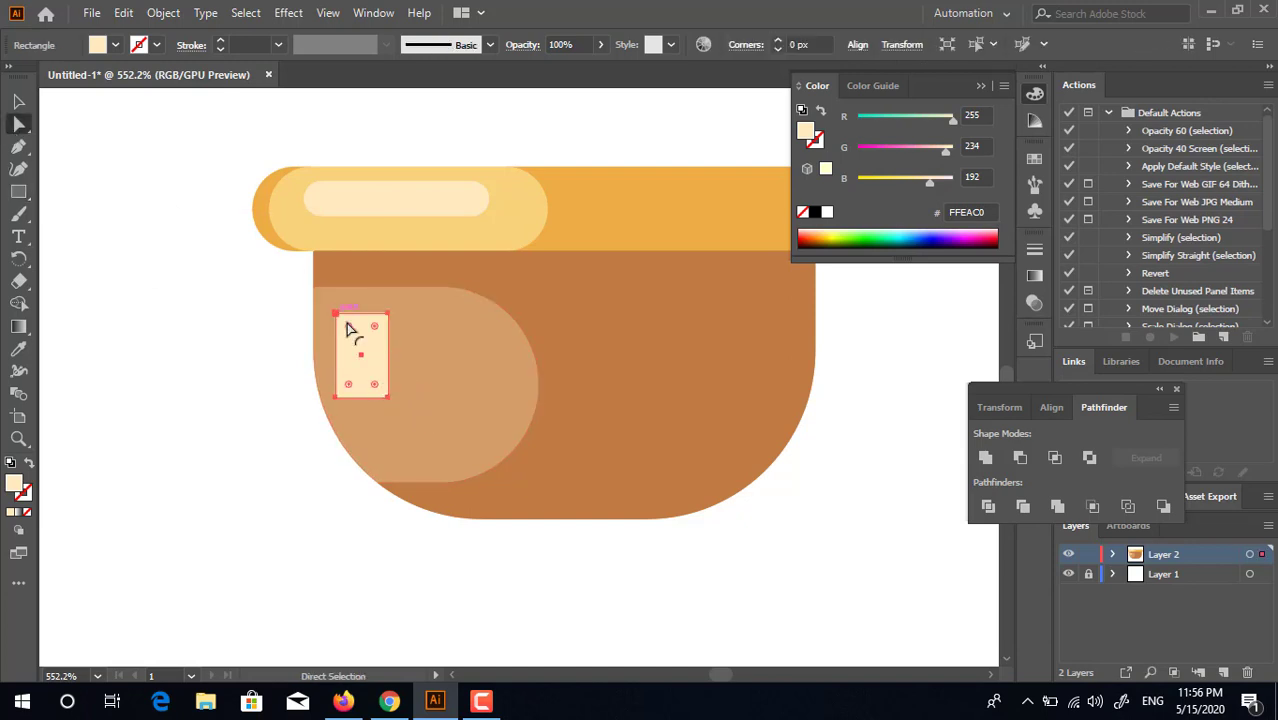
drag(350, 344, 364, 434)
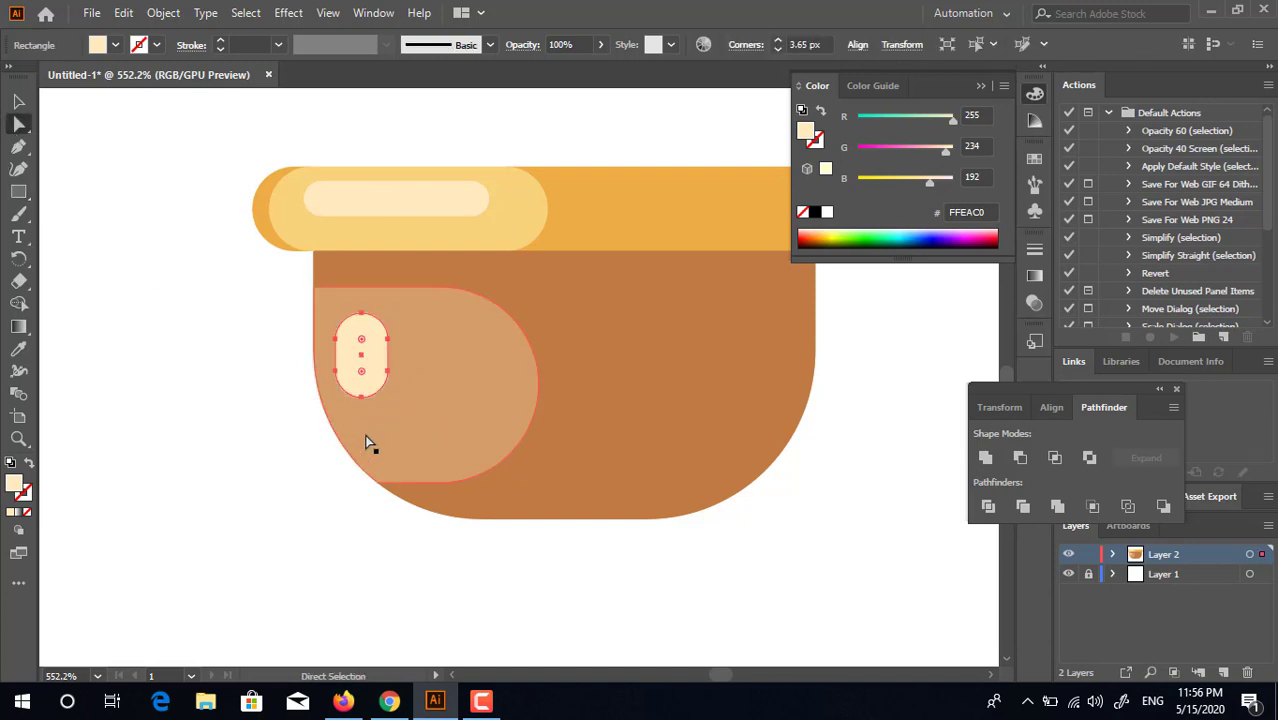
Sample the body's light brown for the small pill shape and lighten its fill to EAB992
click(18, 348)
click(450, 400)
double_click(15, 486)
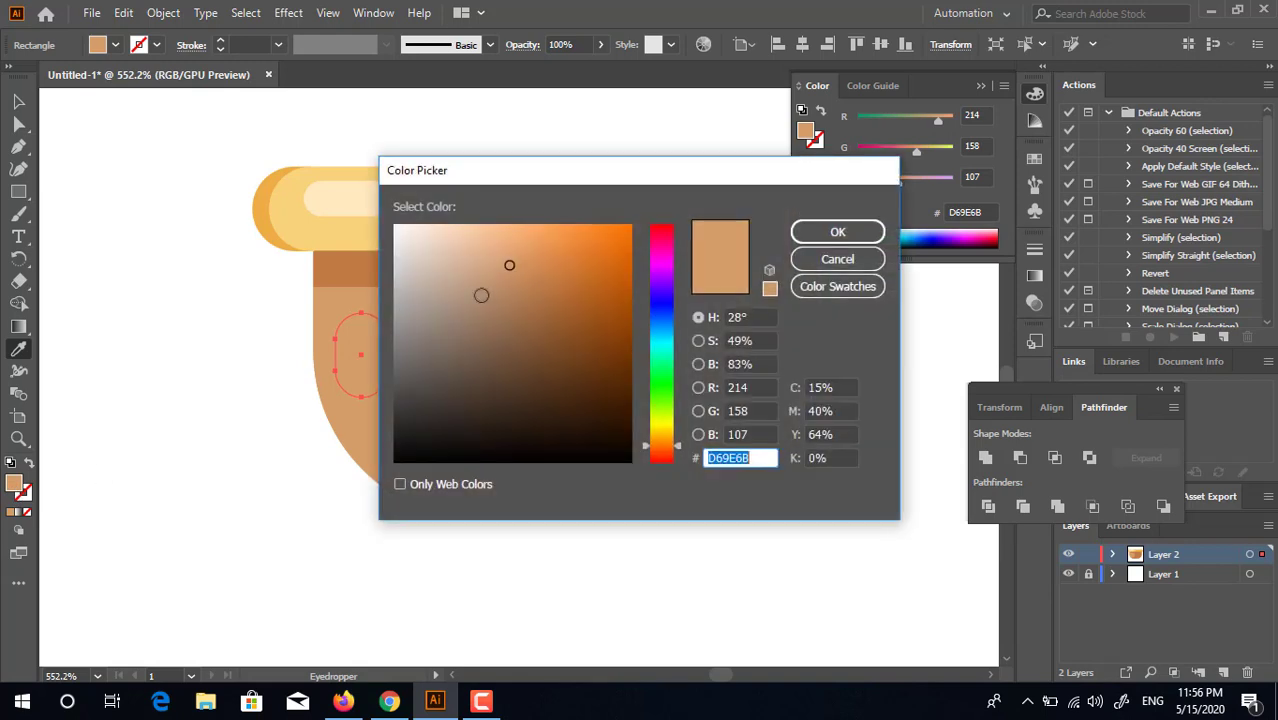
click(485, 244)
click(832, 238)
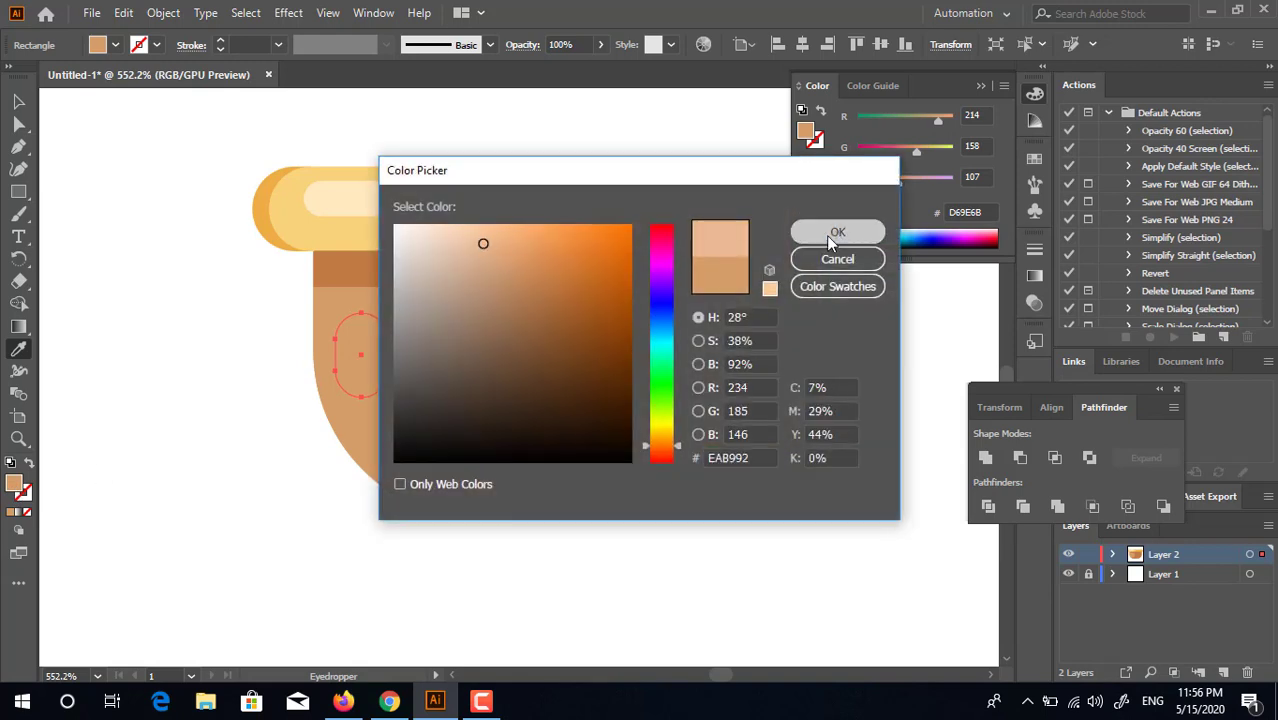
Apply Unite to the small pill highlight on the pot body and deselect it
key(z)
drag(547, 312, 366, 350)
click(18, 101)
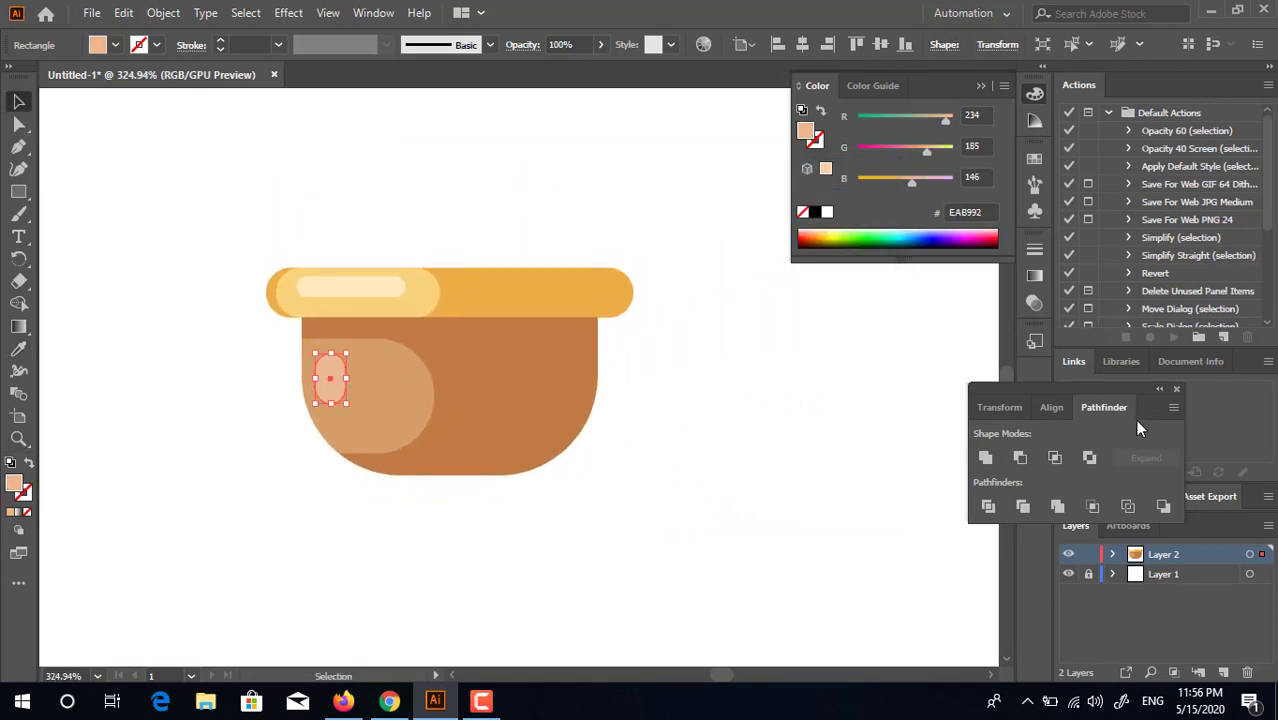
click(986, 460)
click(749, 382)
Examine the whole pot with its highlights and shading
key(z)
drag(747, 382, 584, 433)
drag(712, 420, 695, 451)
drag(688, 439, 707, 406)
drag(605, 333, 685, 377)
drag(725, 481, 730, 513)
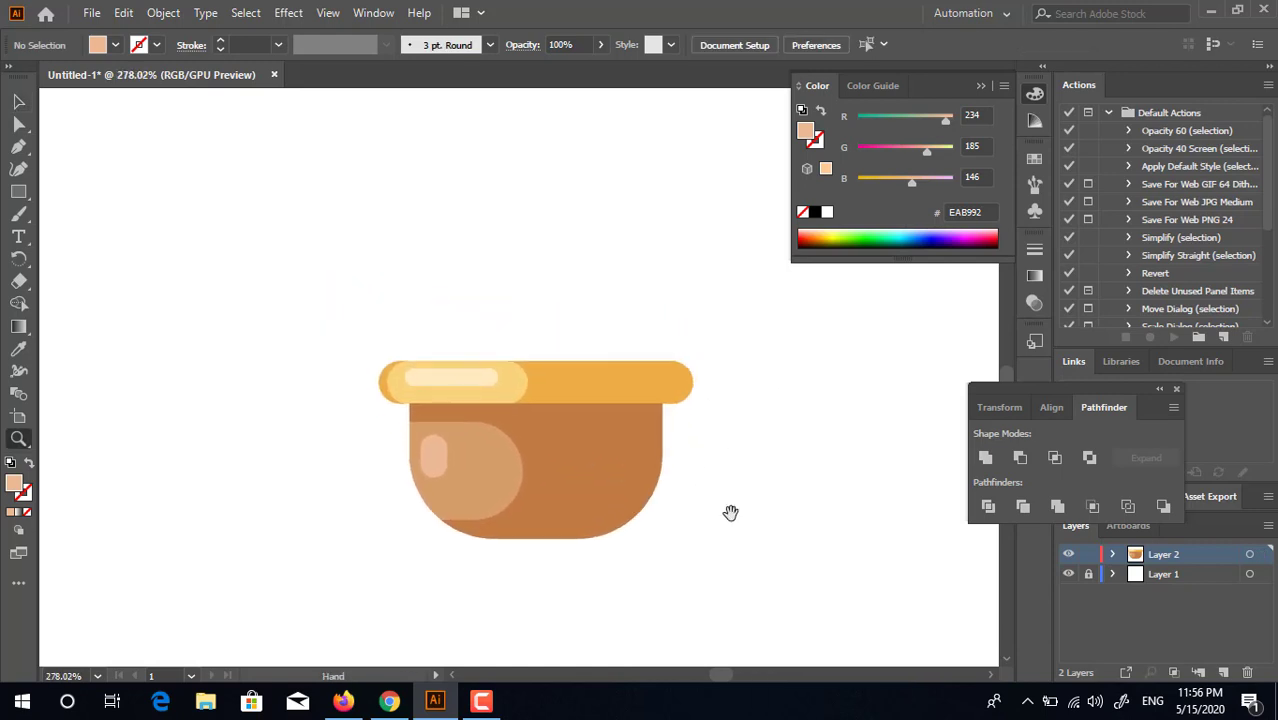
drag(610, 357, 685, 416)
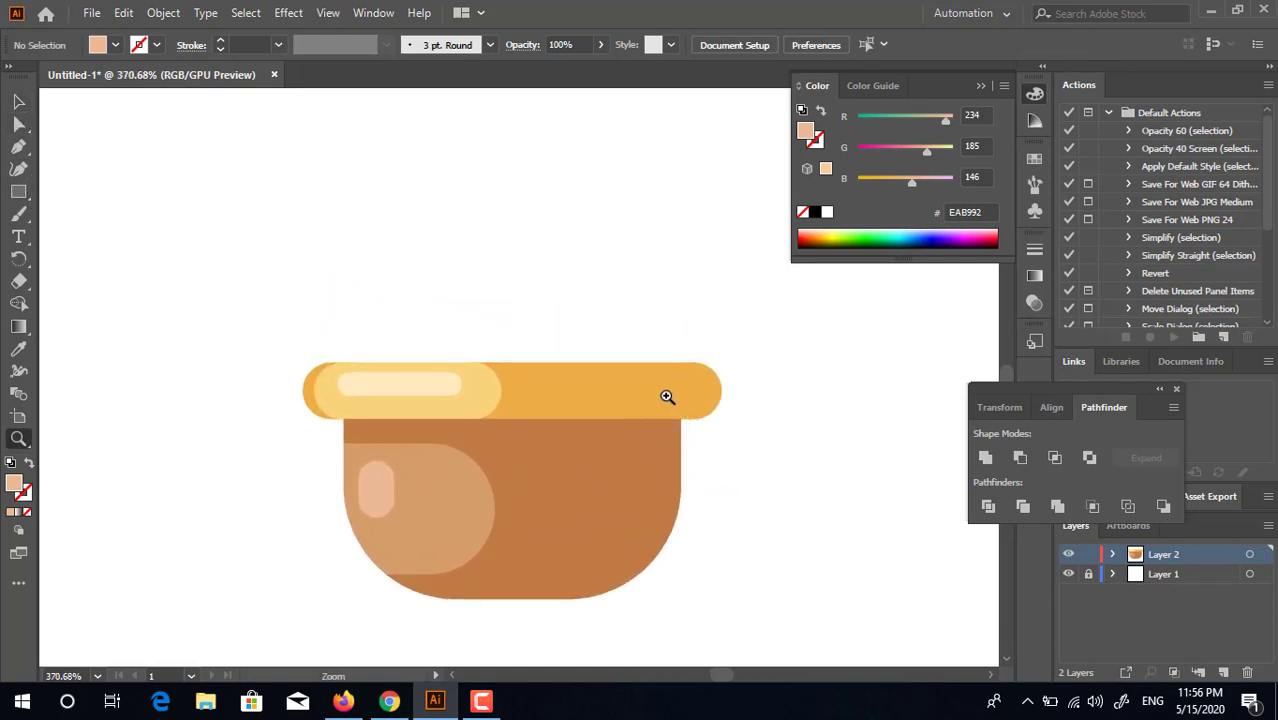
Draw a large square centred above the pot's rim
drag(458, 297, 454, 347)
click(16, 193)
drag(396, 141, 594, 338)
Set the square's fill to the green 43B574
double_click(16, 486)
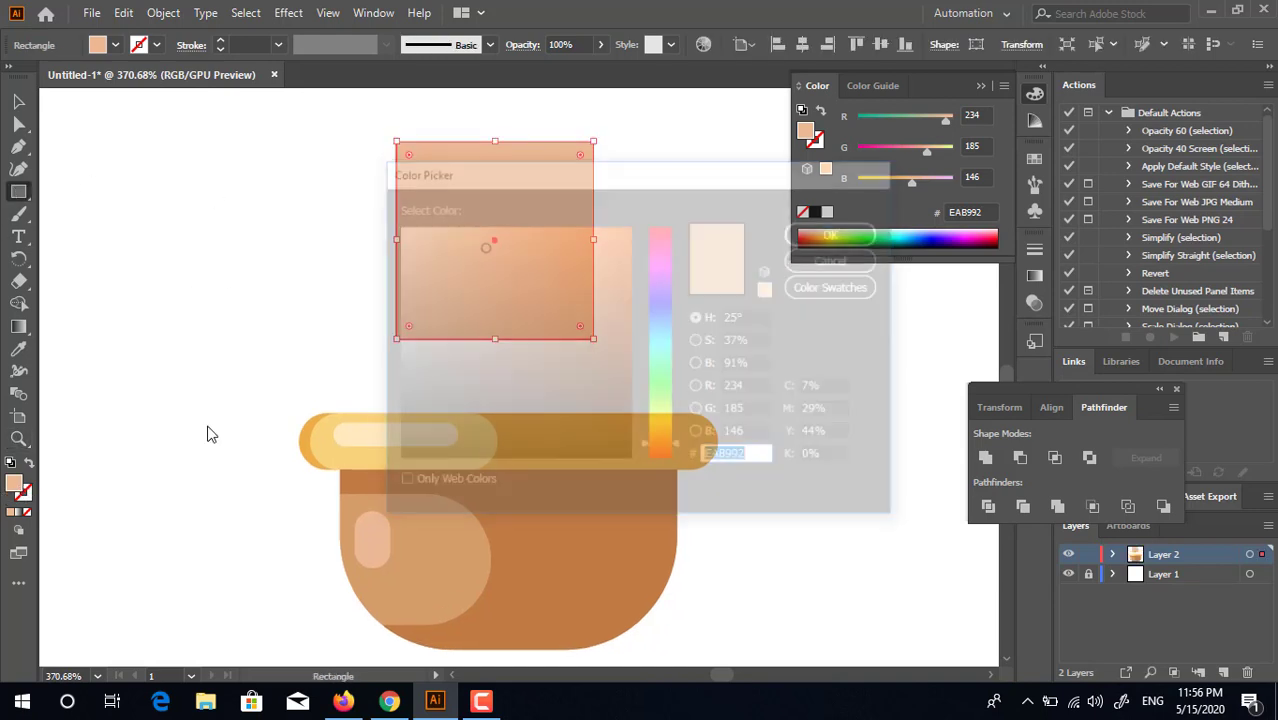
click(673, 412)
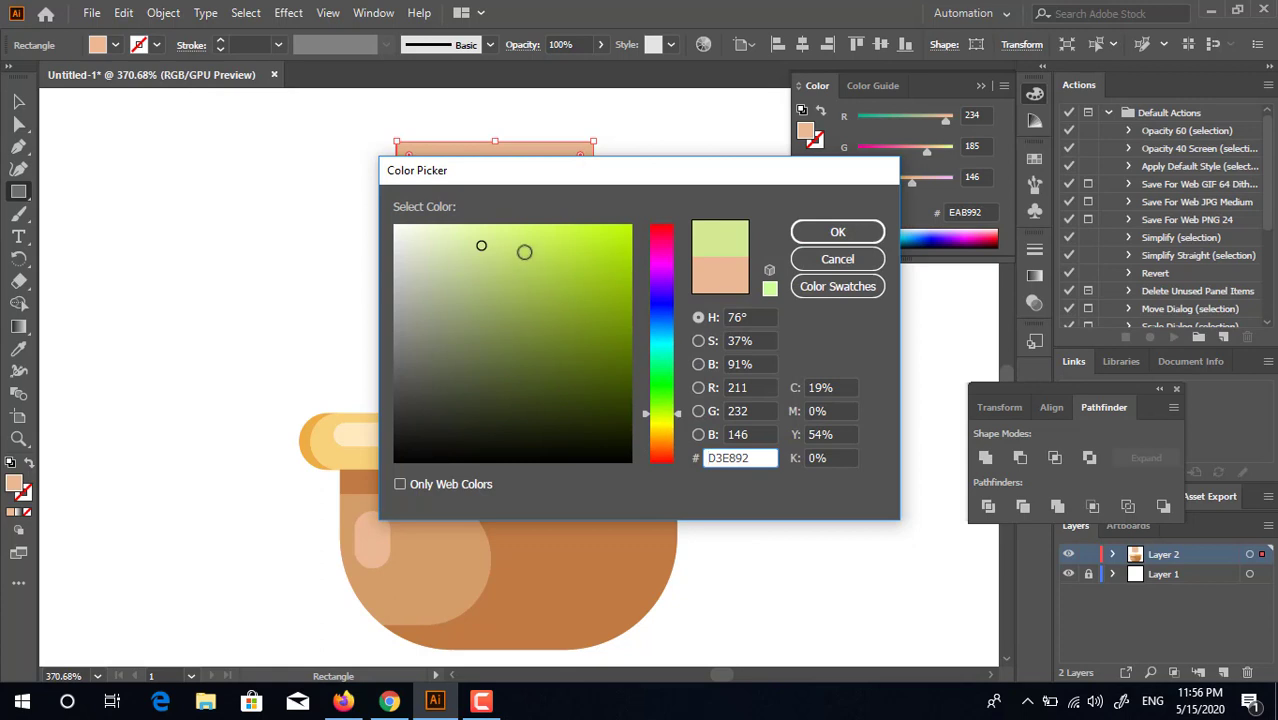
drag(524, 252, 553, 260)
drag(662, 398, 666, 362)
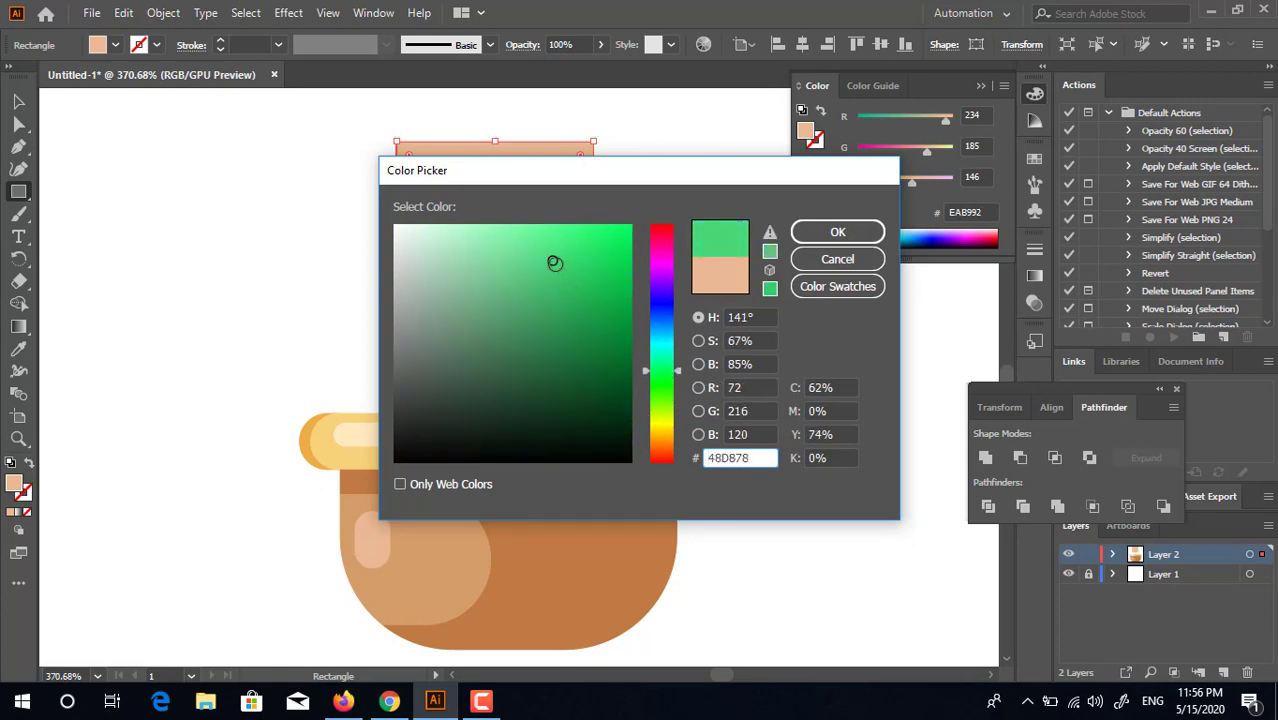
drag(554, 262, 532, 271)
drag(663, 385, 663, 370)
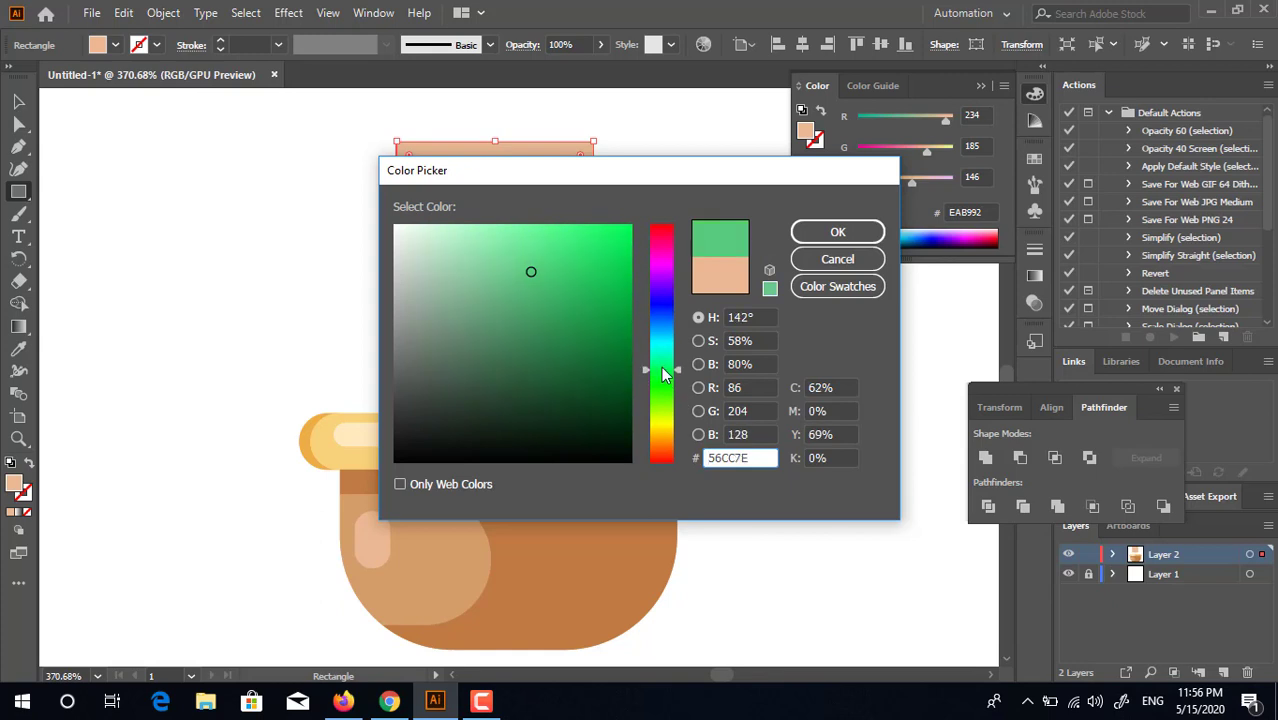
click(543, 292)
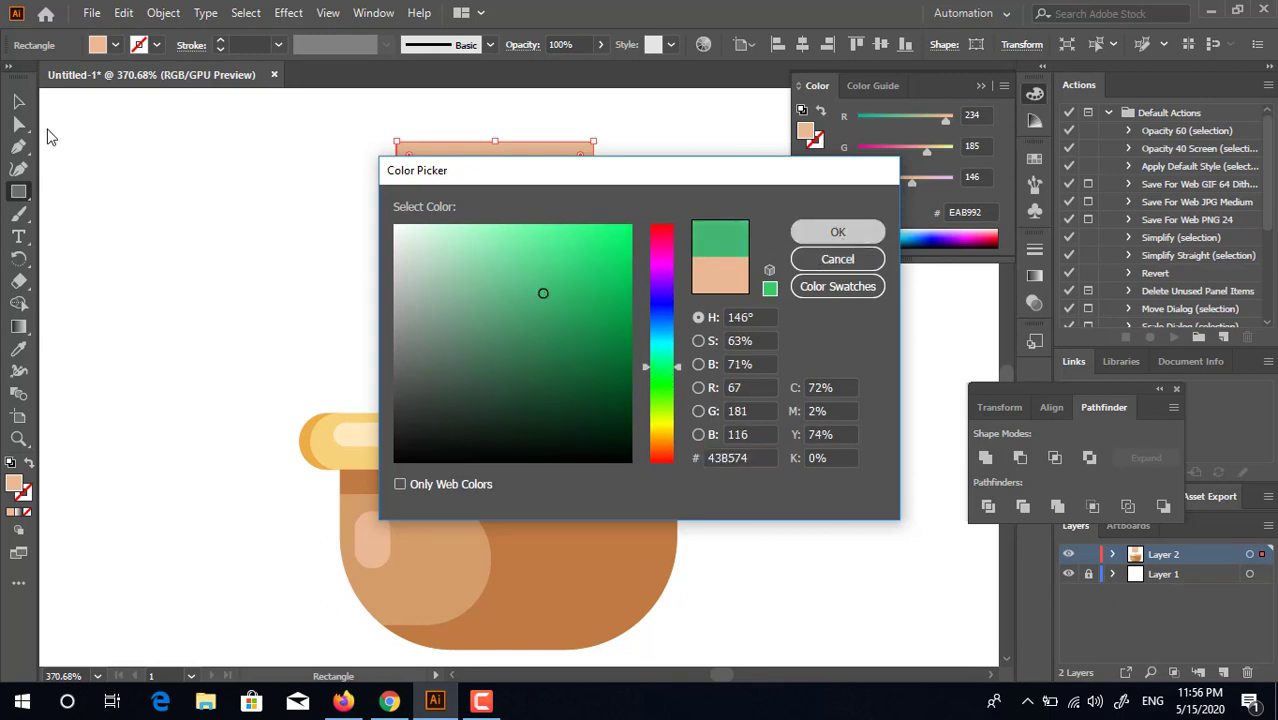
click(838, 234)
Round the green square's lower-left and upper-right corners strongly to form a leaf shape with two pointed tips
click(20, 122)
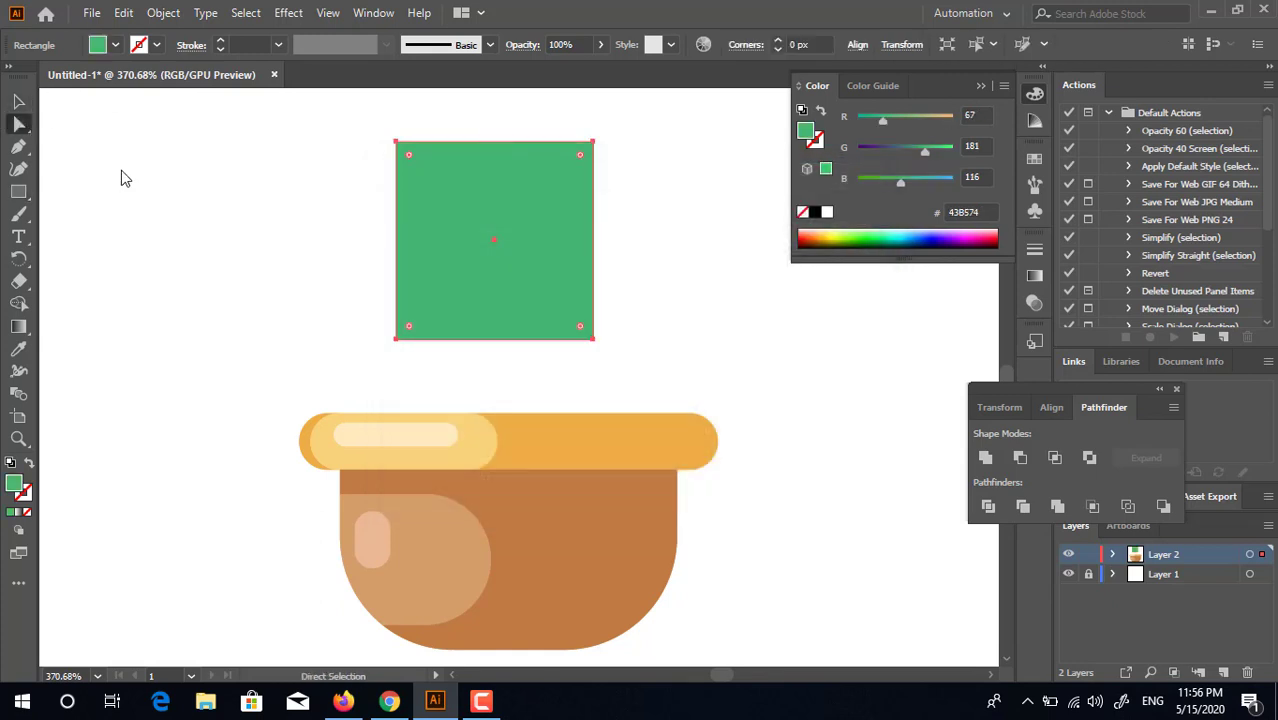
click(396, 339)
scroll(660, 182, up, 2)
shift+click(592, 171)
drag(577, 192, 365, 415)
drag(593, 171, 565, 230)
Move the green leaf down so it stands on the left part of the pot's rim
click(20, 105)
click(420, 336)
drag(427, 333, 479, 228)
drag(631, 197, 532, 236)
drag(653, 222, 635, 343)
drag(475, 338, 412, 368)
click(611, 350)
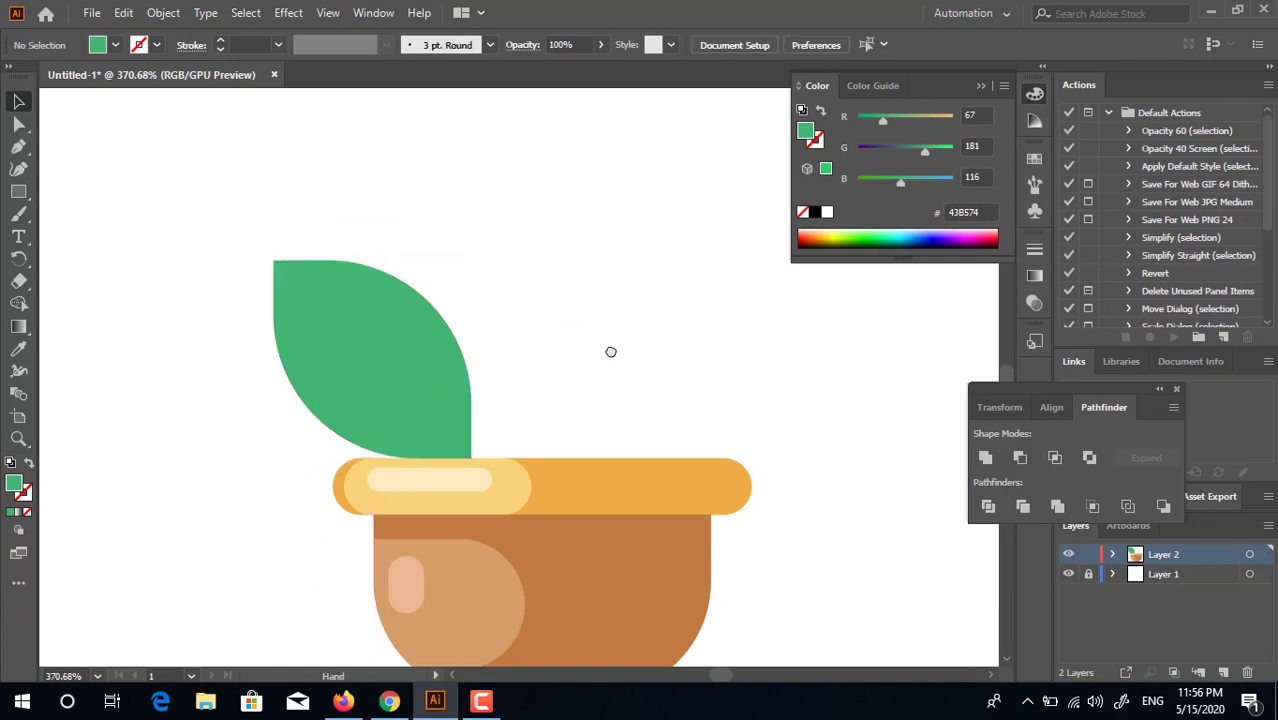
key(z)
drag(611, 351, 543, 284)
drag(537, 284, 510, 340)
drag(479, 304, 490, 303)
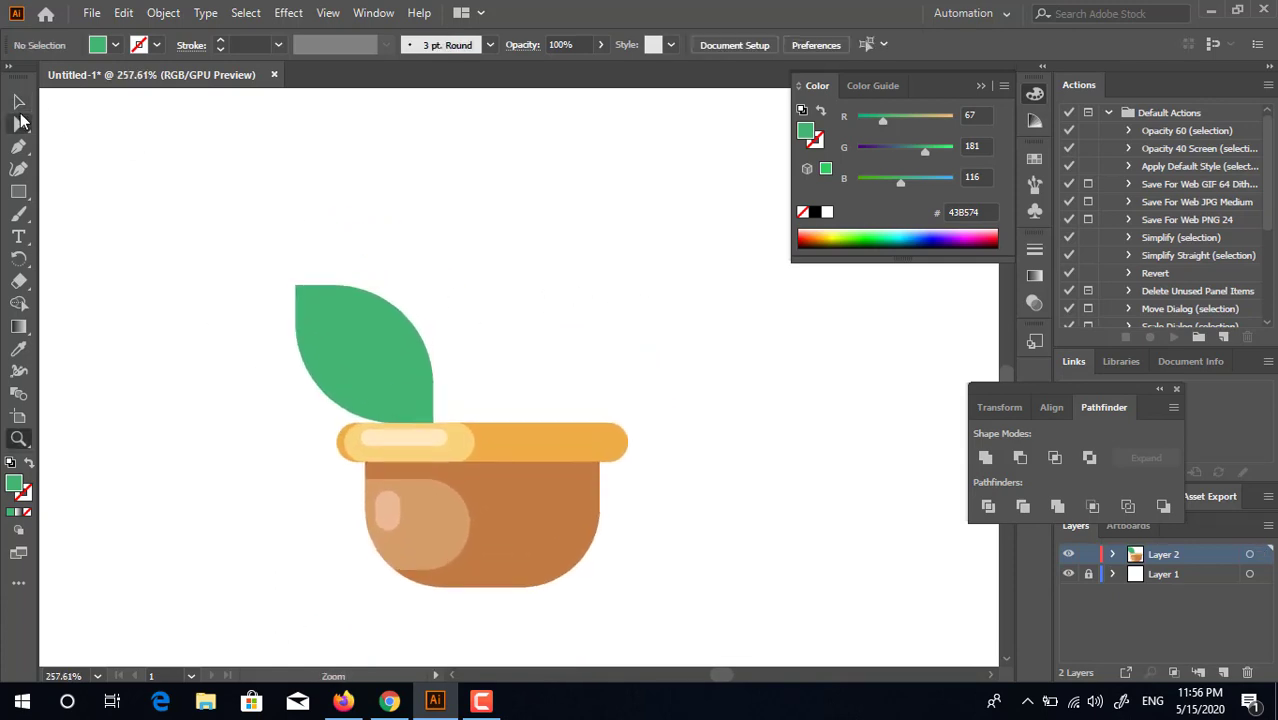
drag(360, 380, 420, 318)
drag(500, 277, 530, 290)
drag(428, 334, 492, 328)
click(591, 307)
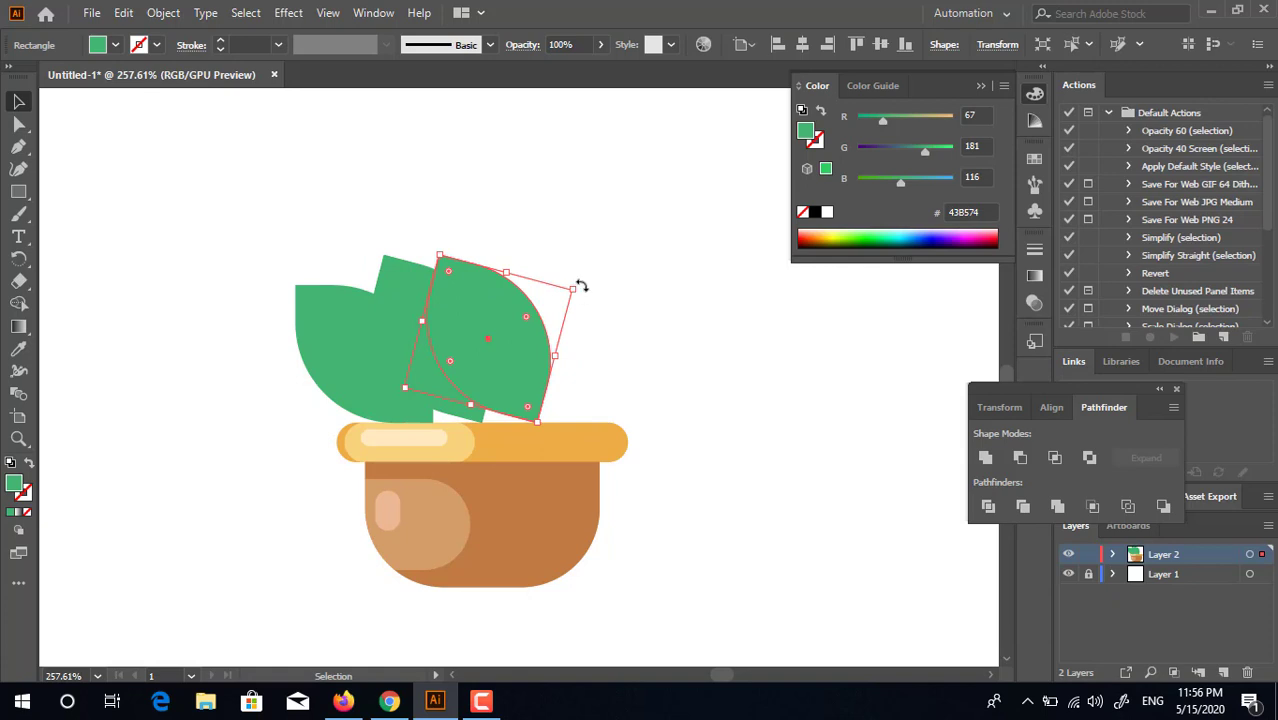
drag(581, 287, 785, 360)
key(a)
key(ctrl+z)
key(ctrl+z)
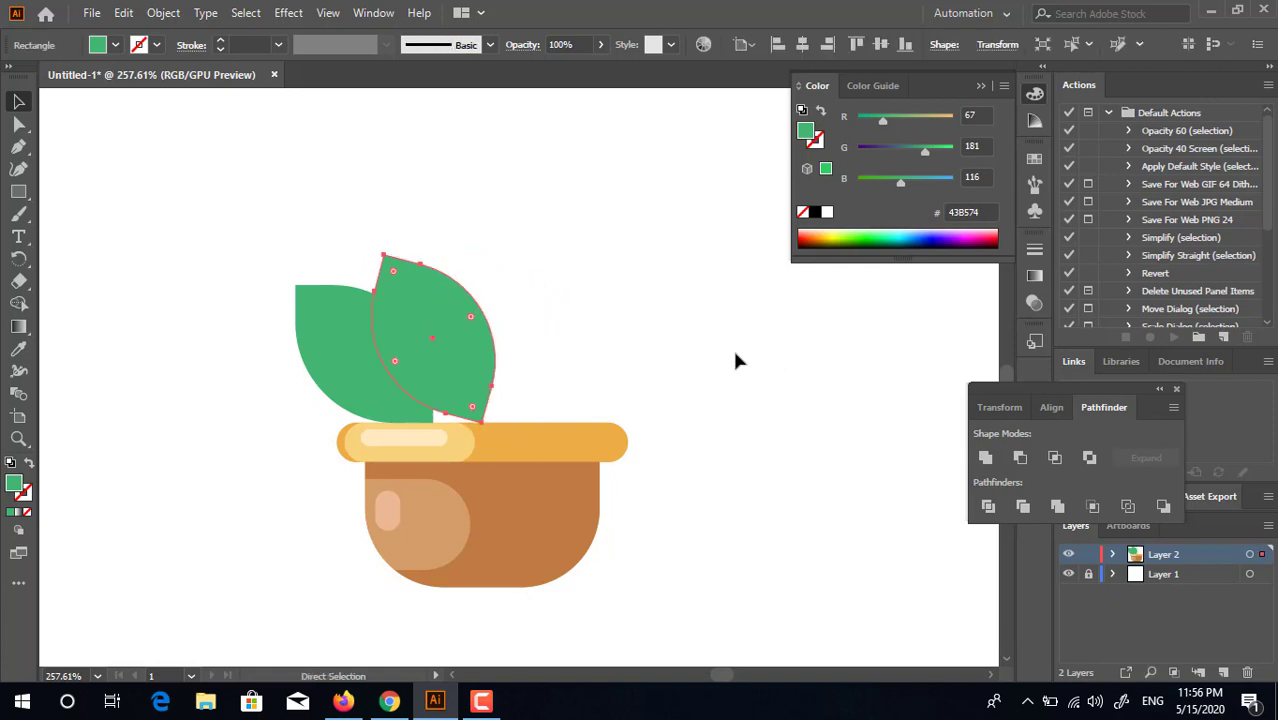
key(ctrl+z)
key(ctrl+z)
key(v)
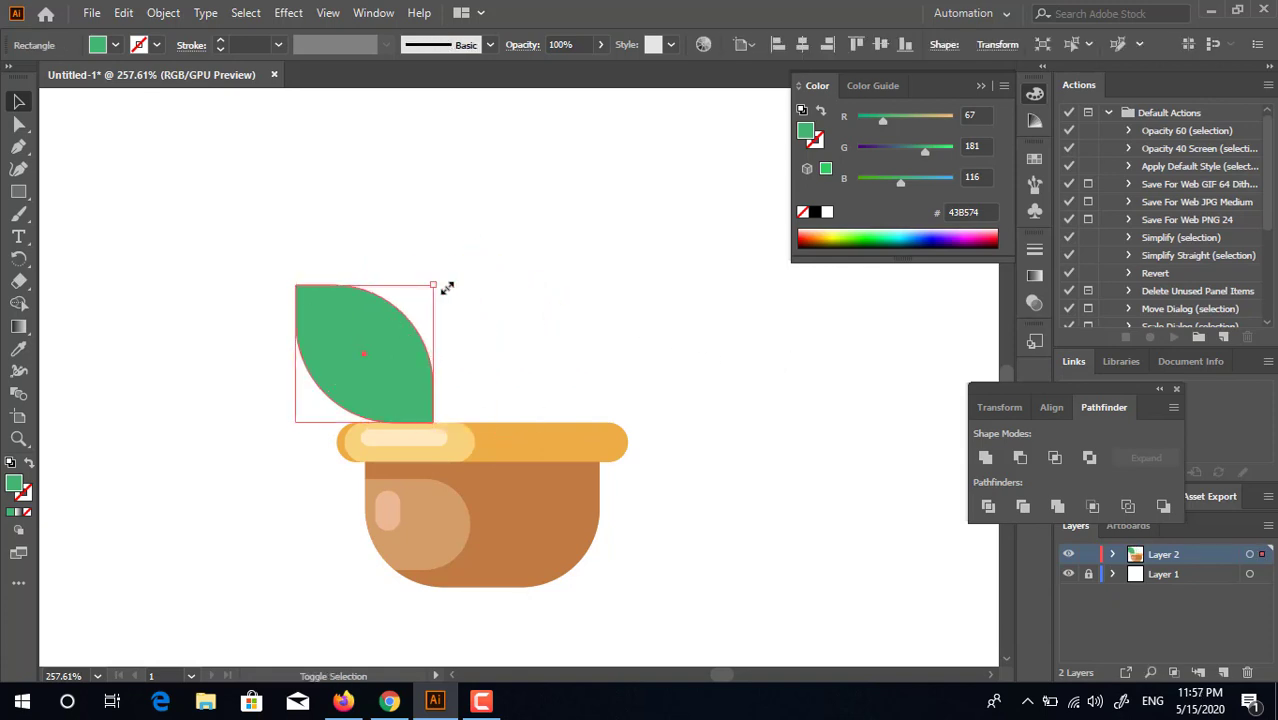
Enlarge the leaf slightly and place it so its lower end sits behind the left part of the rim
drag(447, 288, 571, 265)
click(571, 265)
drag(368, 328, 387, 352)
key(ctrl)
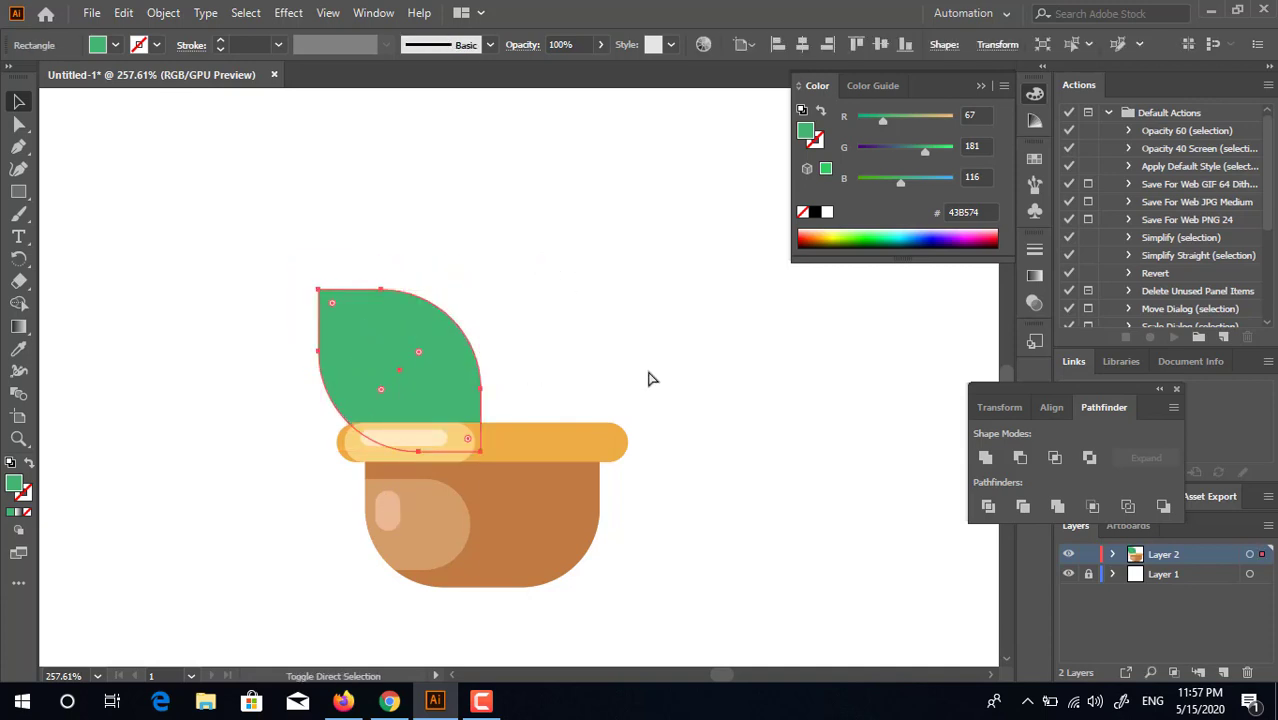
click(649, 381)
key(space)
drag(642, 394, 575, 388)
key(z)
drag(442, 305, 526, 321)
key(space)
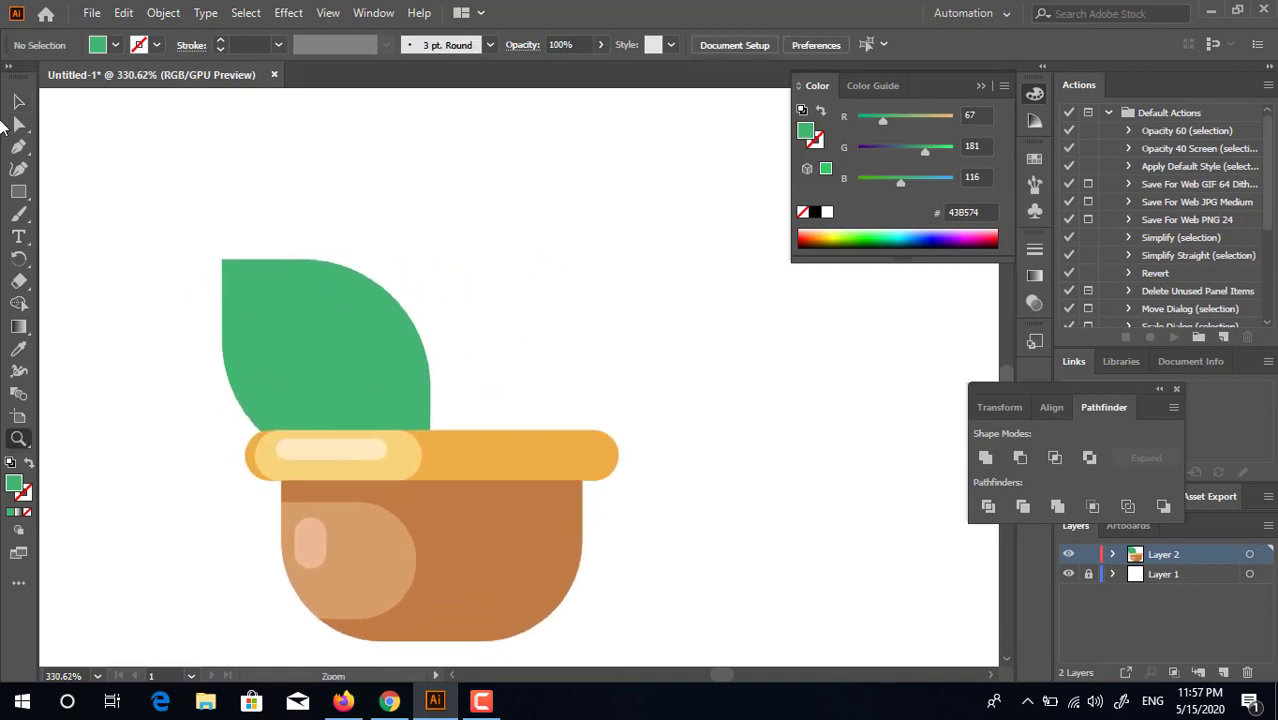
Stand the leaf upright above the pot with its tips pointing up and down, and apply Unite to it
drag(395, 322, 540, 220)
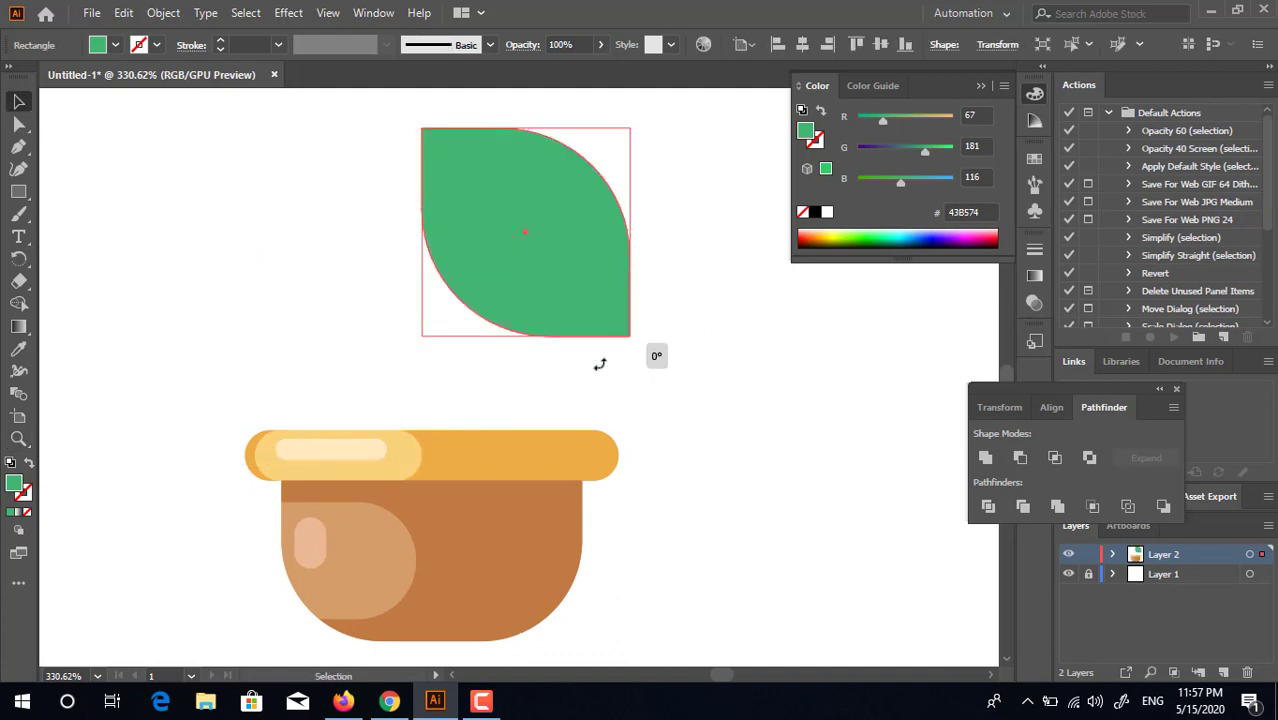
drag(650, 350, 519, 388)
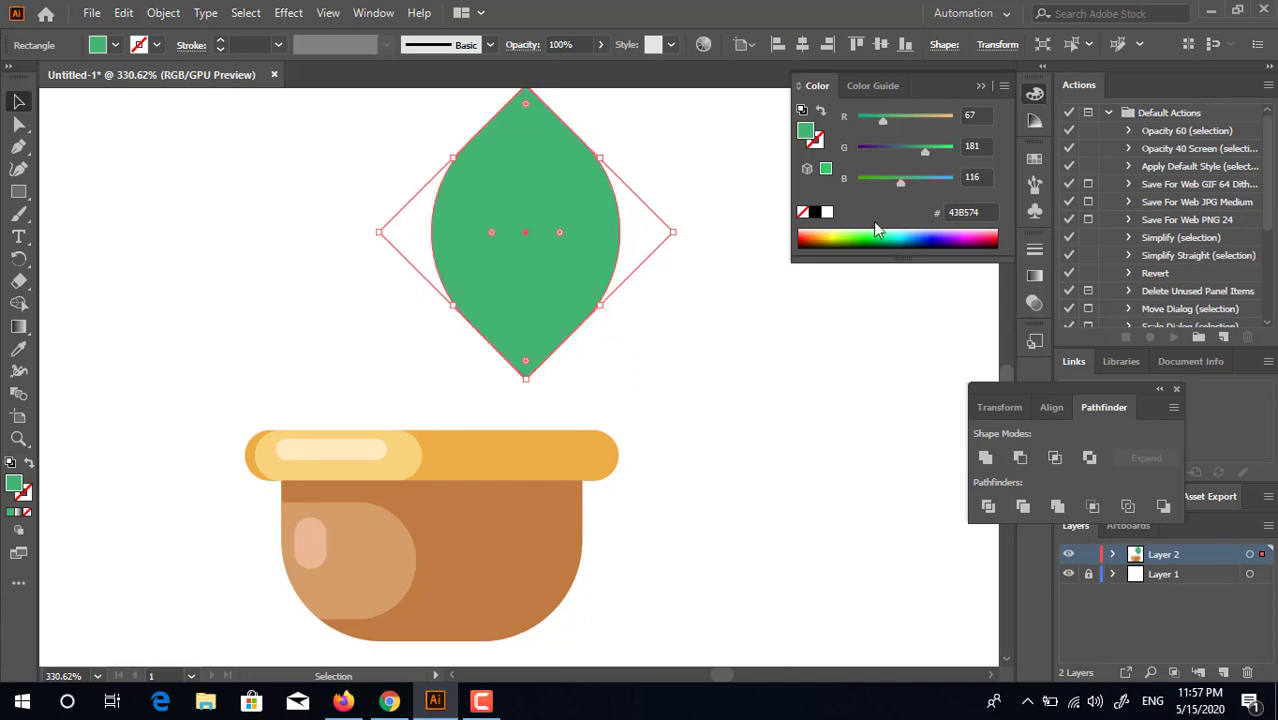
click(986, 457)
click(708, 264)
drag(711, 261, 686, 378)
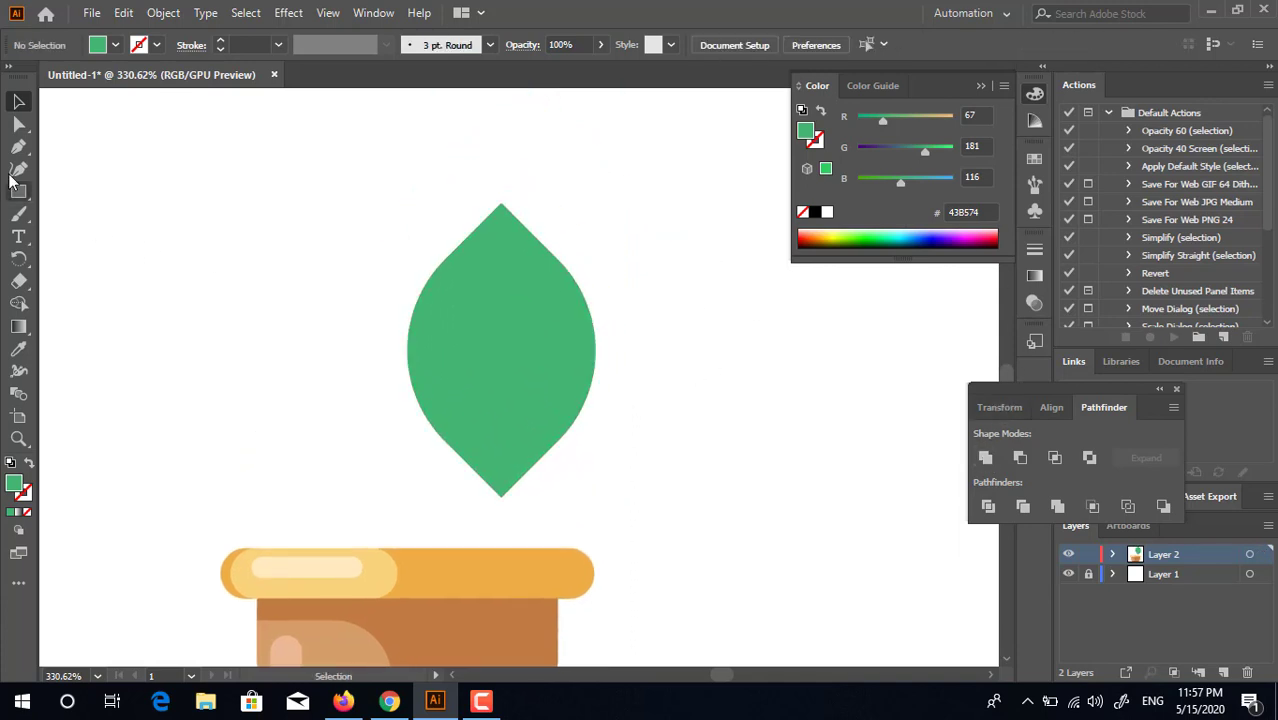
Draw a closed Pen shape covering the leaf's right half from its vertical centre line, and fill it with dark green 398E5B
click(501, 530)
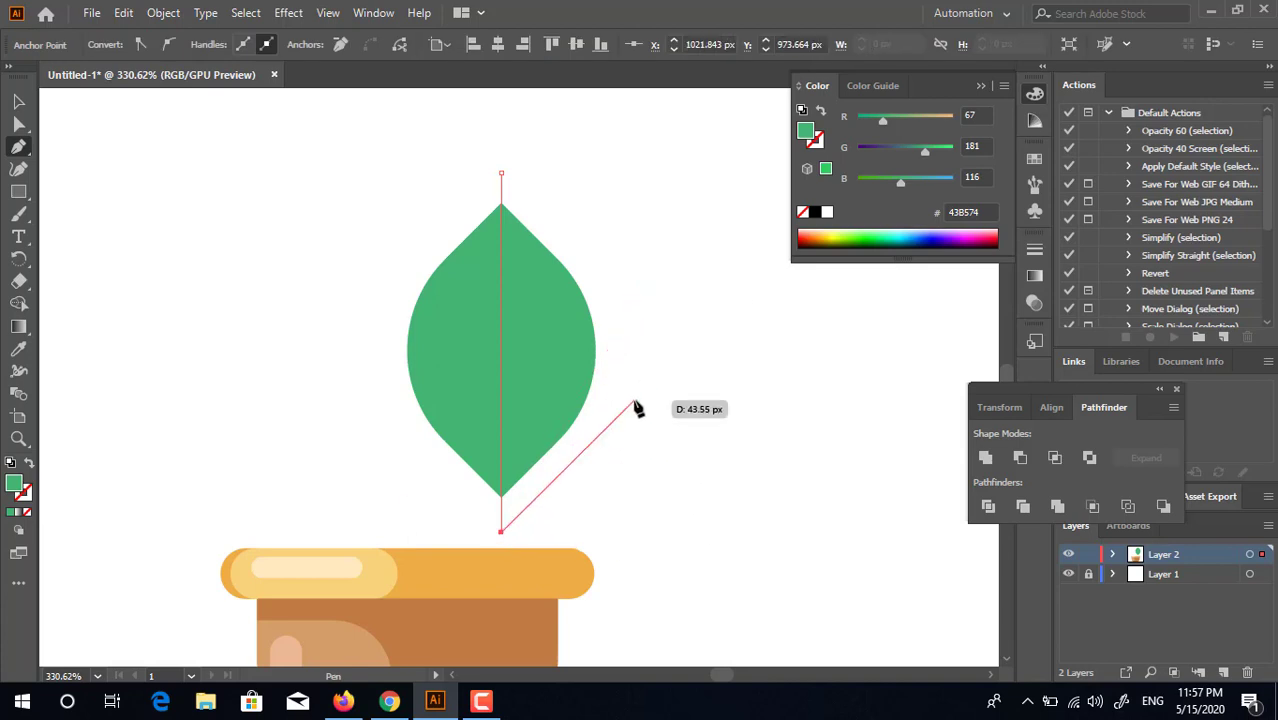
drag(634, 401, 628, 262)
drag(501, 177, 436, 203)
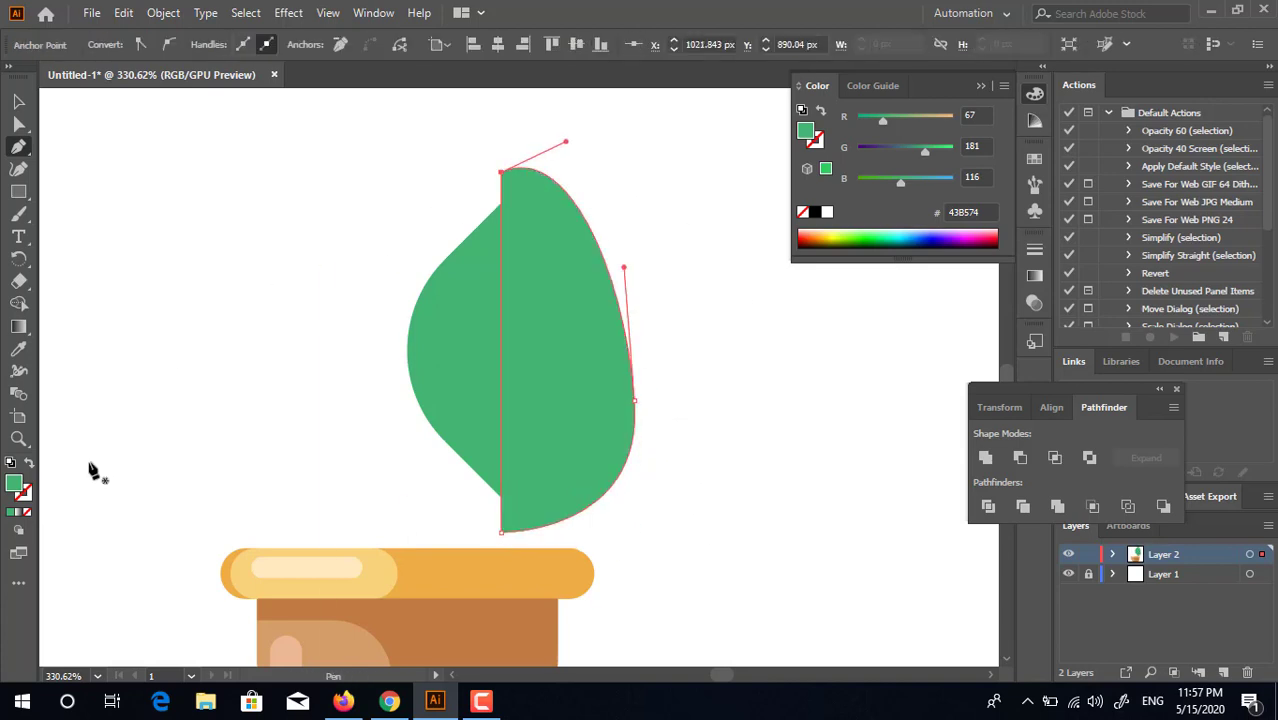
double_click(19, 486)
click(545, 323)
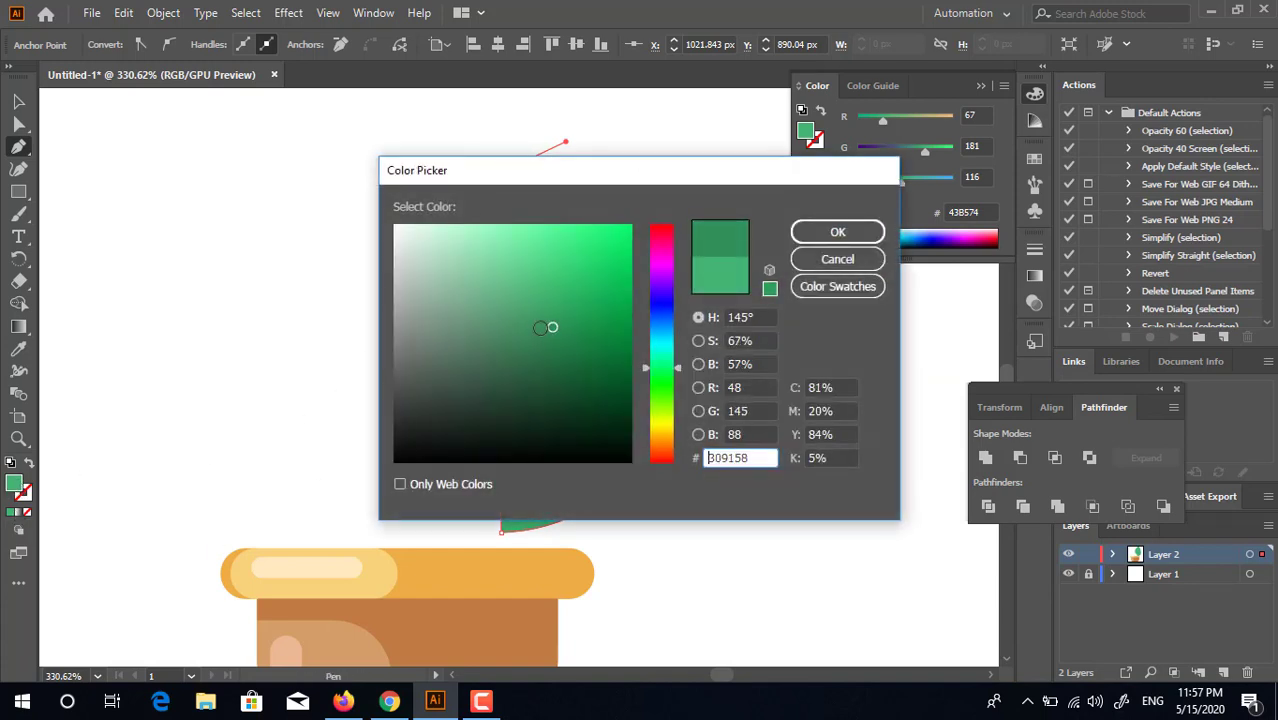
click(836, 233)
Divide the leaf with the dark green shape and delete the excess pieces outside the leaf outline
click(19, 104)
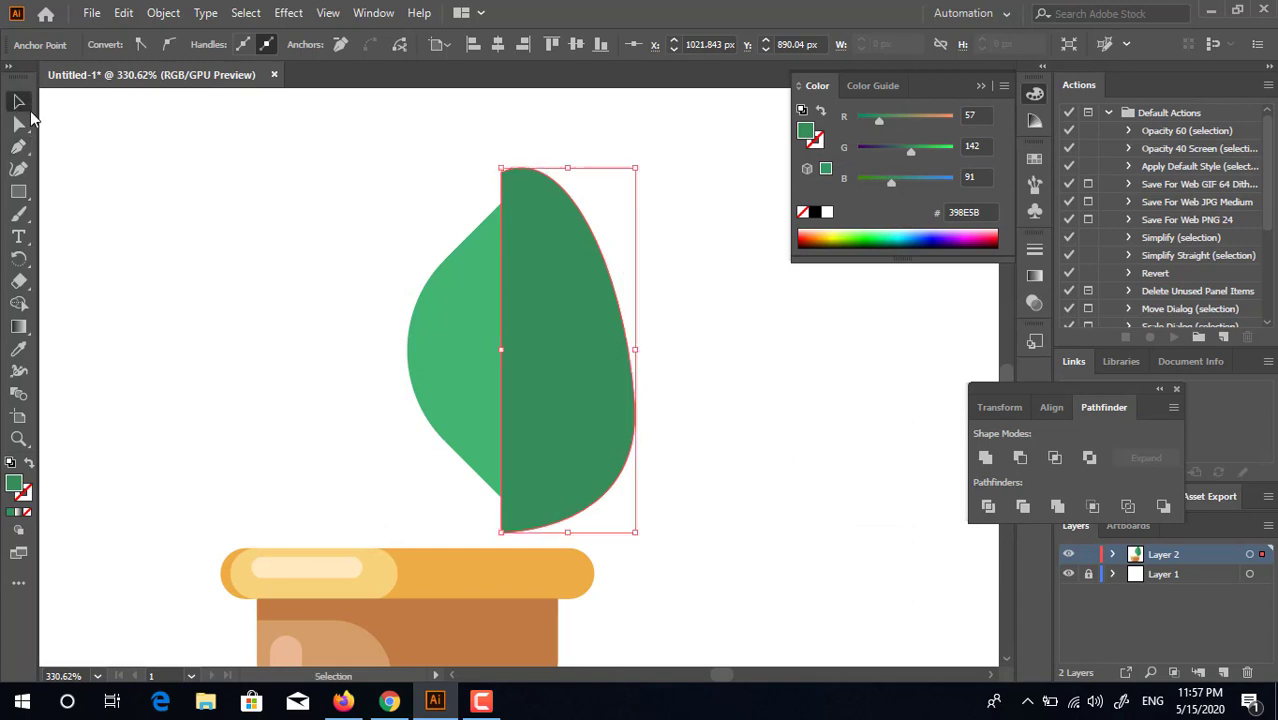
drag(301, 268, 592, 369)
click(988, 508)
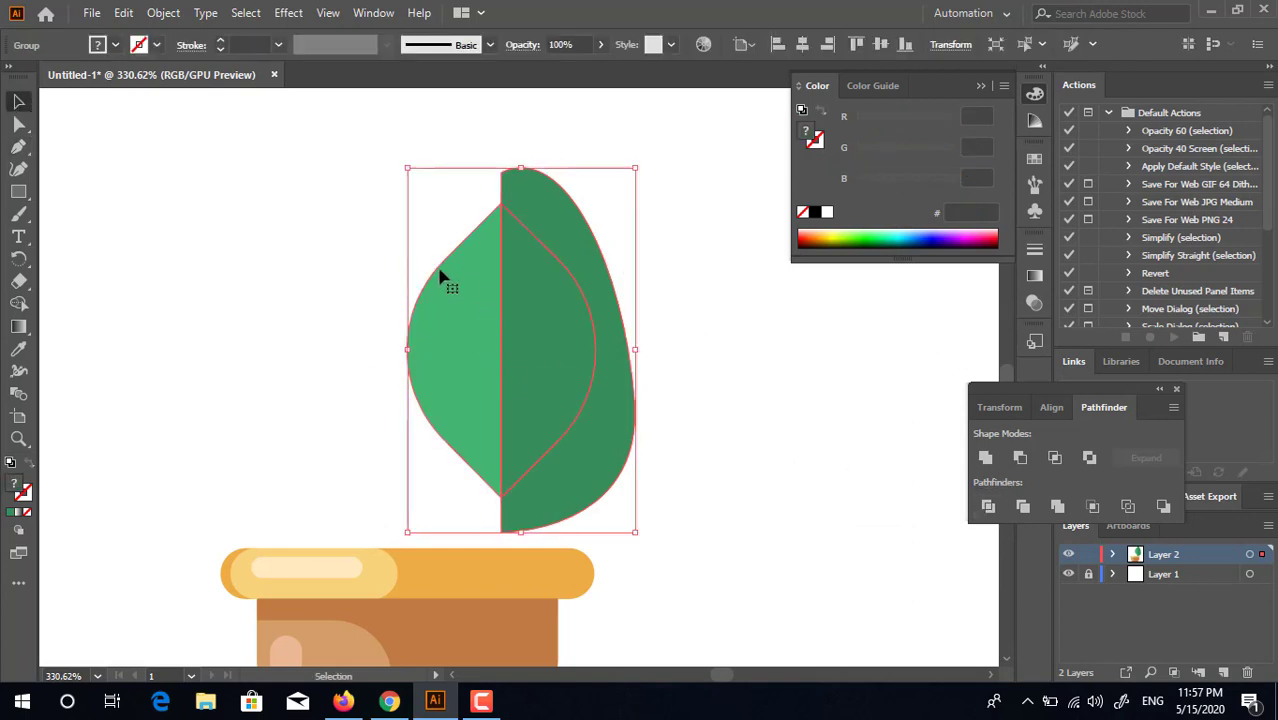
click(425, 277)
click(495, 305)
double_click(594, 471)
click(594, 471)
key(Delete)
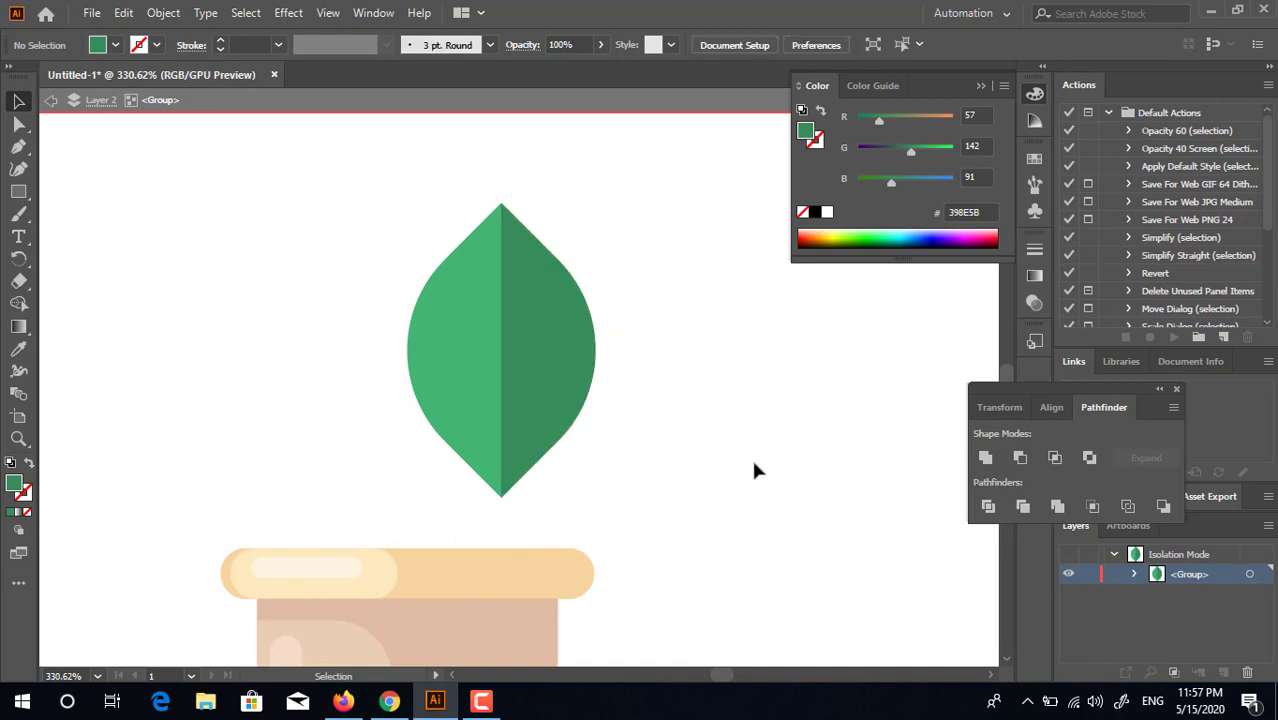
double_click(755, 463)
Draw a small upright rectangle in the leaf's dark half and round its corners fully into a pill
key(z)
drag(537, 325, 426, 317)
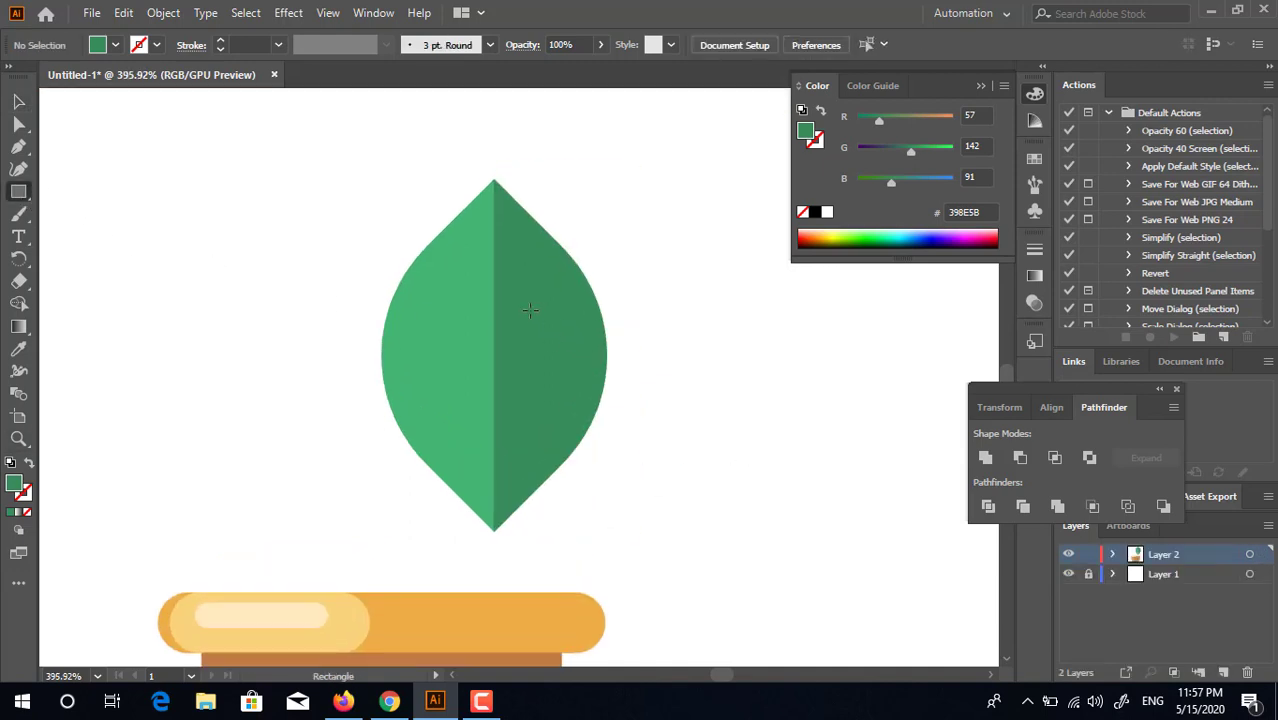
drag(530, 310, 570, 400)
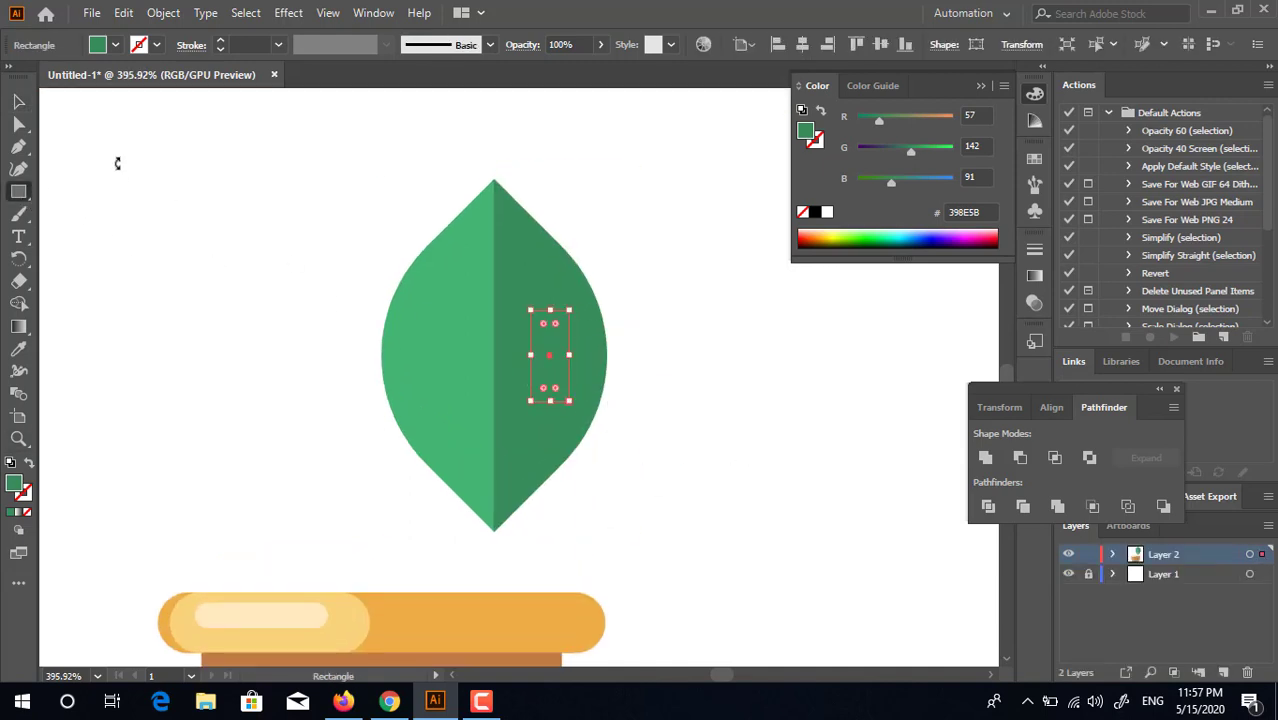
click(19, 132)
drag(543, 333, 518, 388)
Tilt the pill diagonally across the leaf's centre line and duplicate it vertically into three evenly spaced veins
click(20, 105)
click(708, 398)
key(ctrl+d)
click(768, 452)
Lengthen the middle and lower vein pills toward the upper left, making the lowest one the longest
key(z)
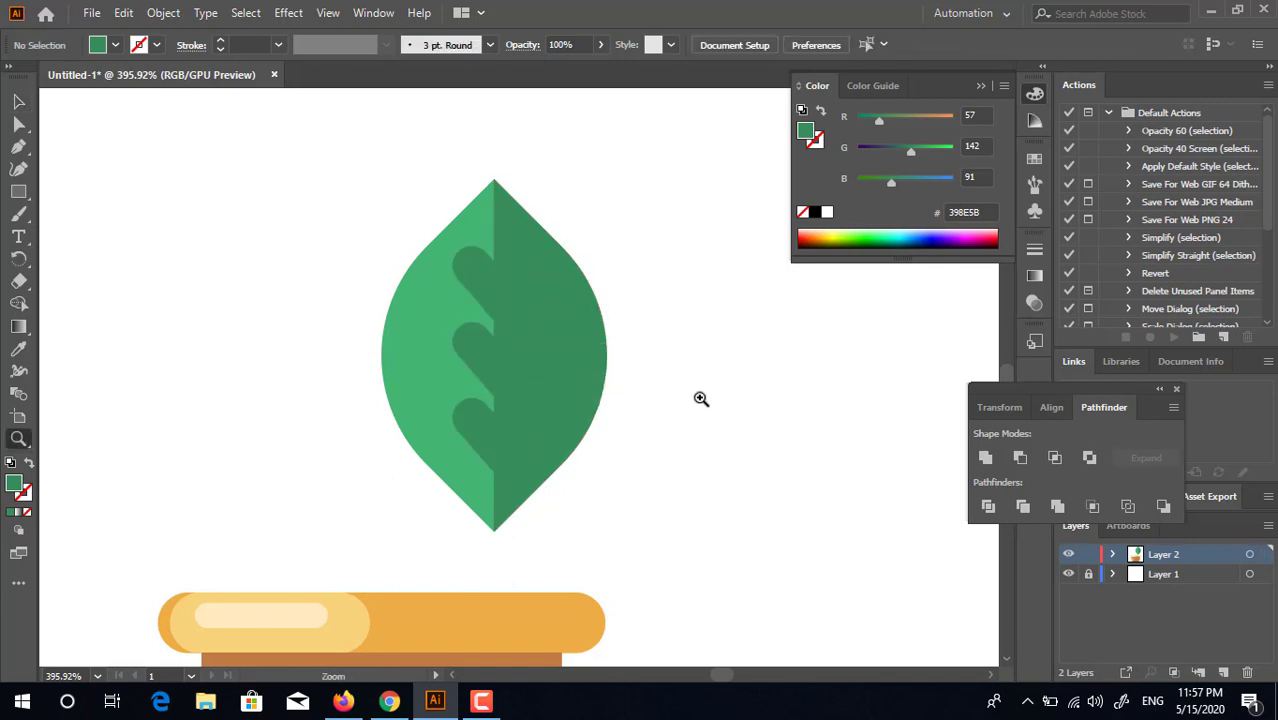
drag(700, 398, 443, 460)
drag(530, 452, 595, 490)
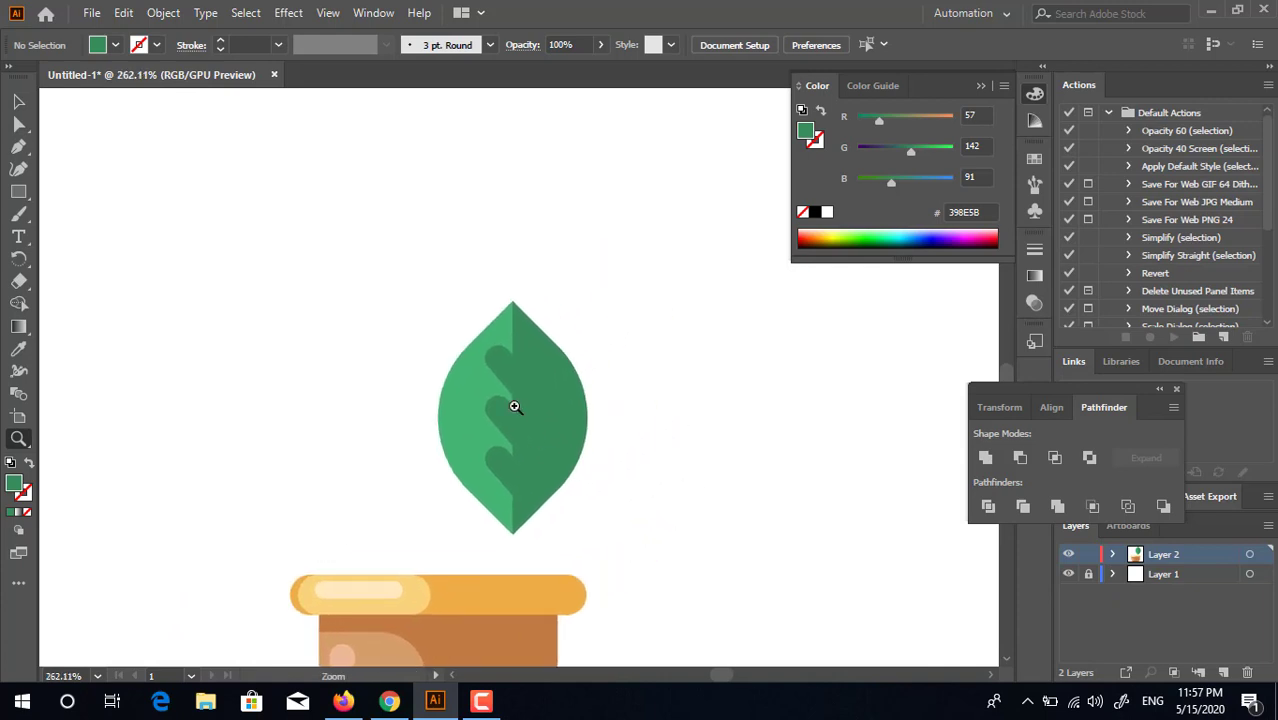
click(514, 407)
click(18, 102)
click(482, 488)
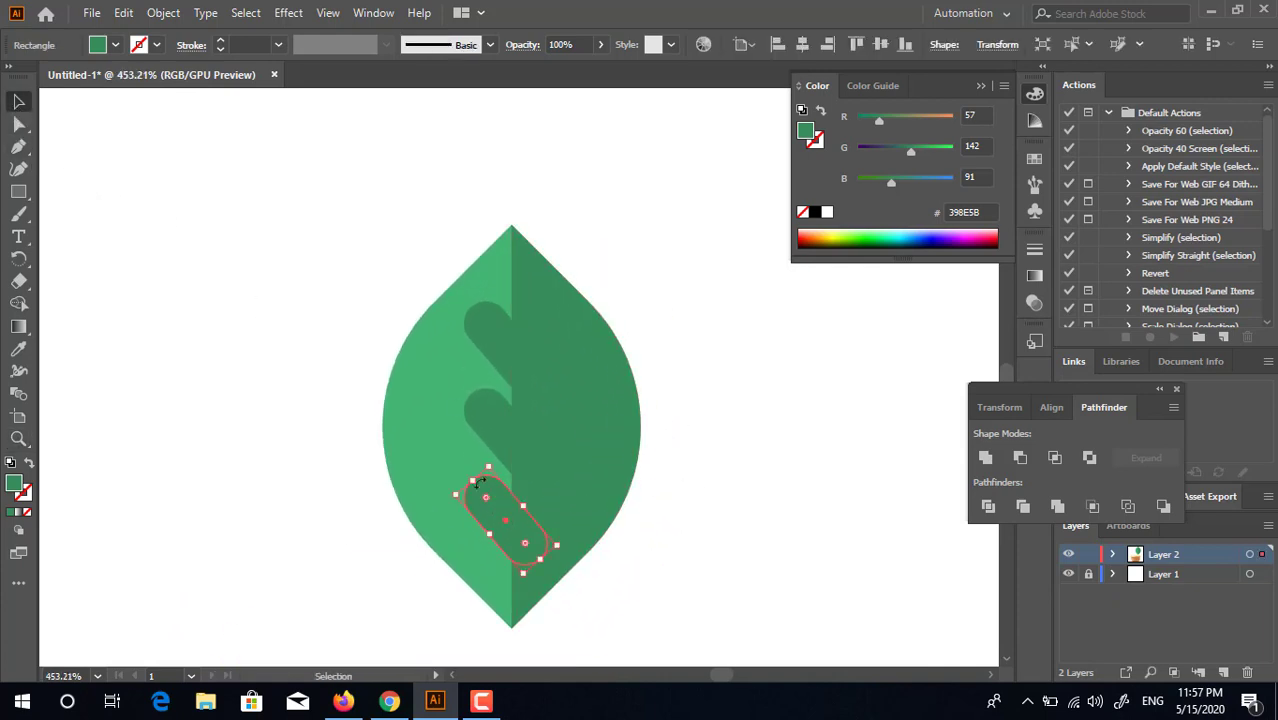
shift+click(479, 440)
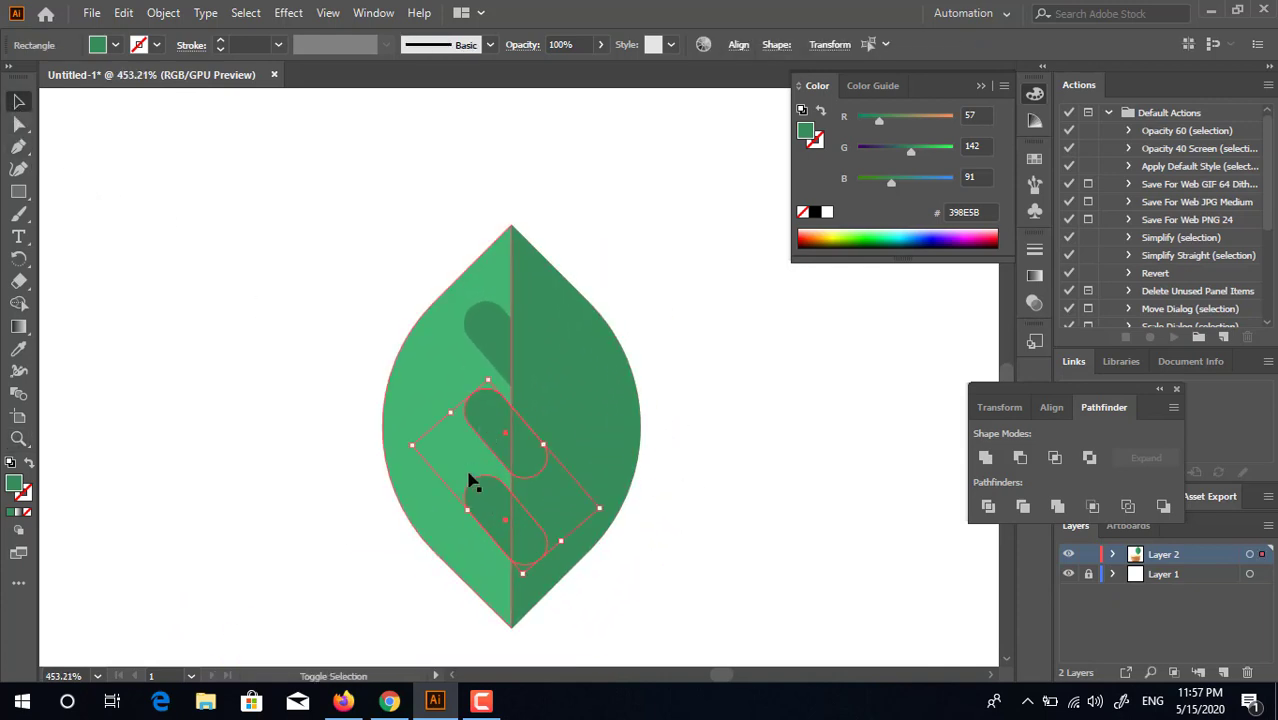
drag(450, 413, 433, 393)
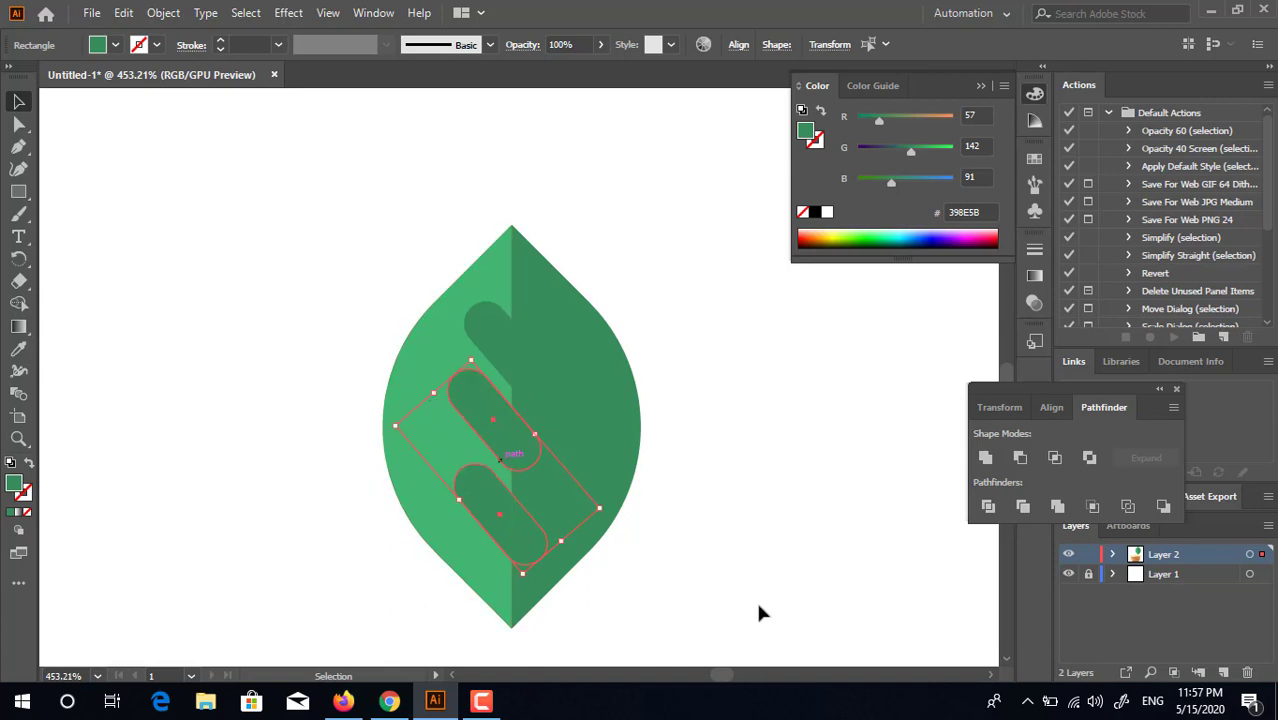
shift+click(521, 453)
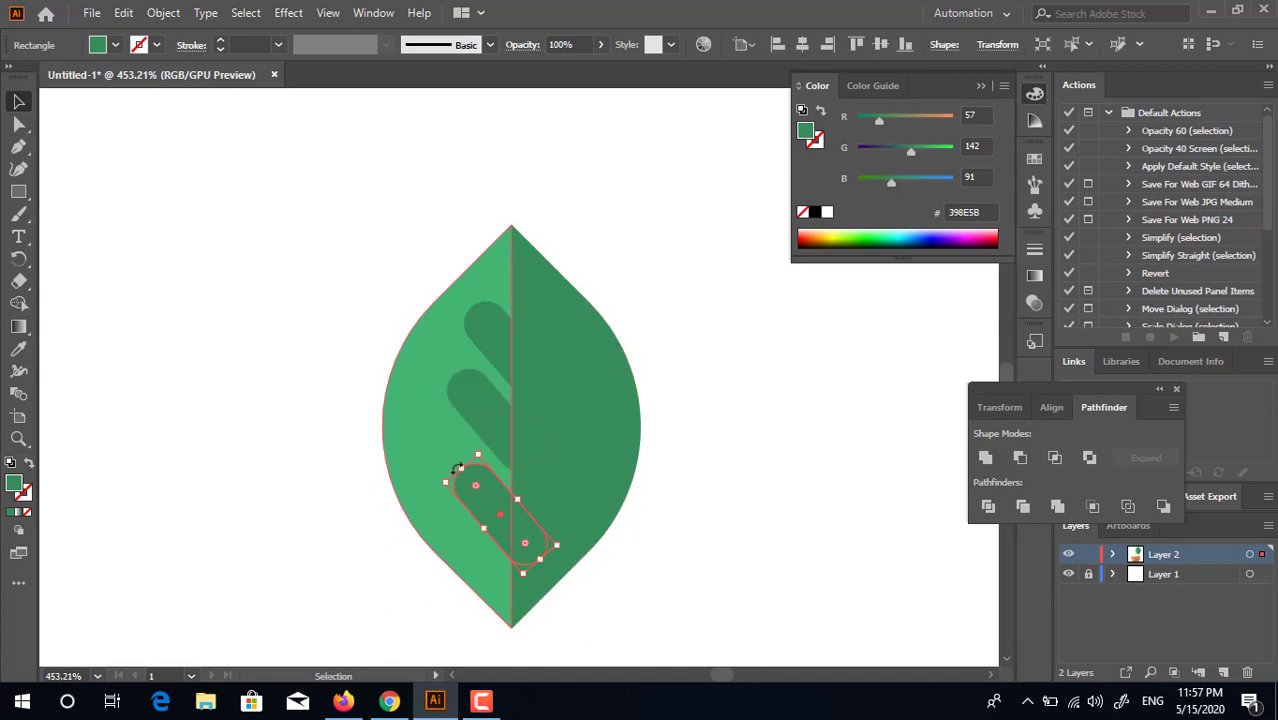
drag(460, 468, 442, 446)
click(889, 563)
drag(803, 545, 749, 498)
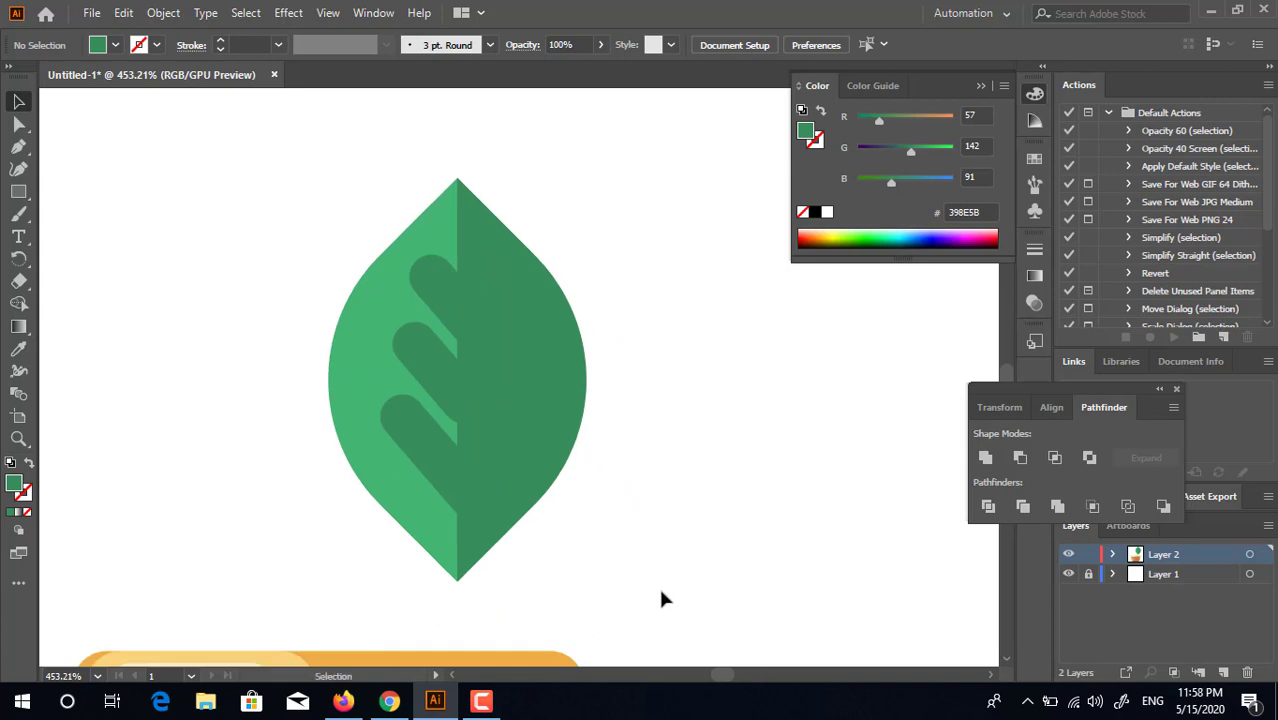
Cut the three vein pills, paste them in front inside the leaf group, and add the dark half to the selection
key(ctrl+a)
click(699, 480)
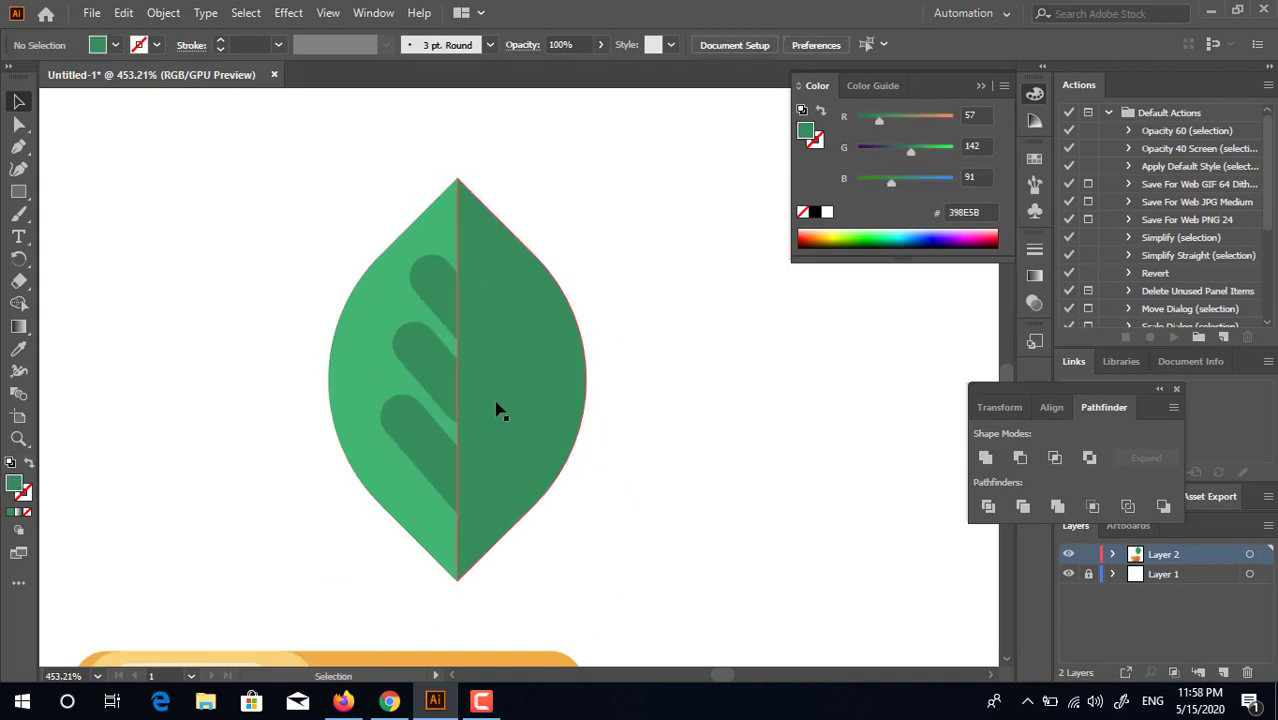
shift+click(447, 293)
shift+click(422, 314)
shift+click(422, 363)
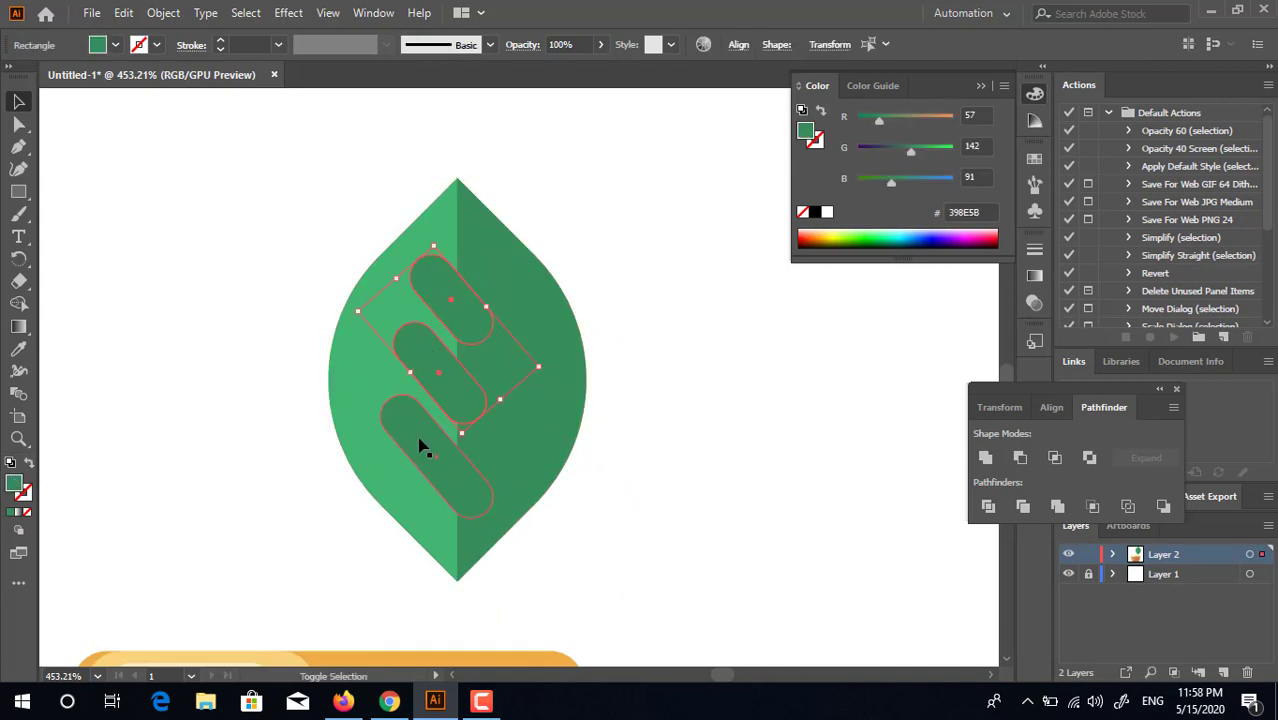
key(ctrl+x)
double_click(547, 416)
key(ctrl+f)
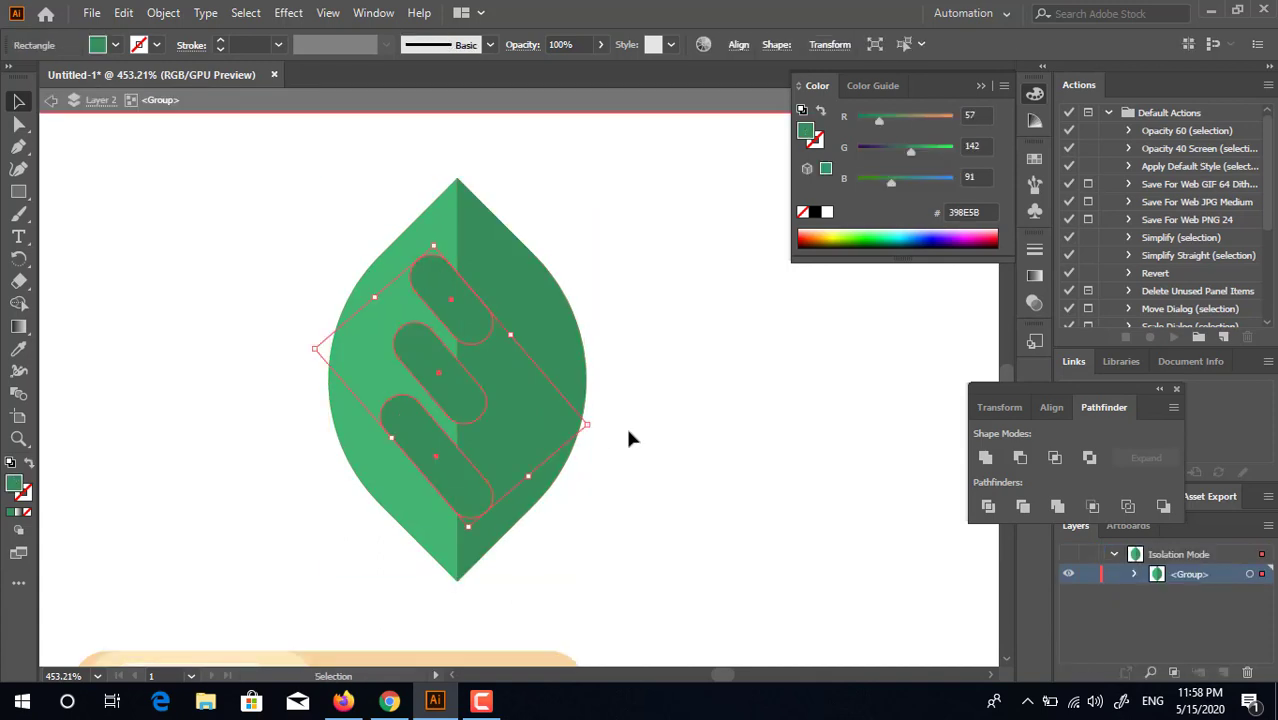
shift+click(568, 332)
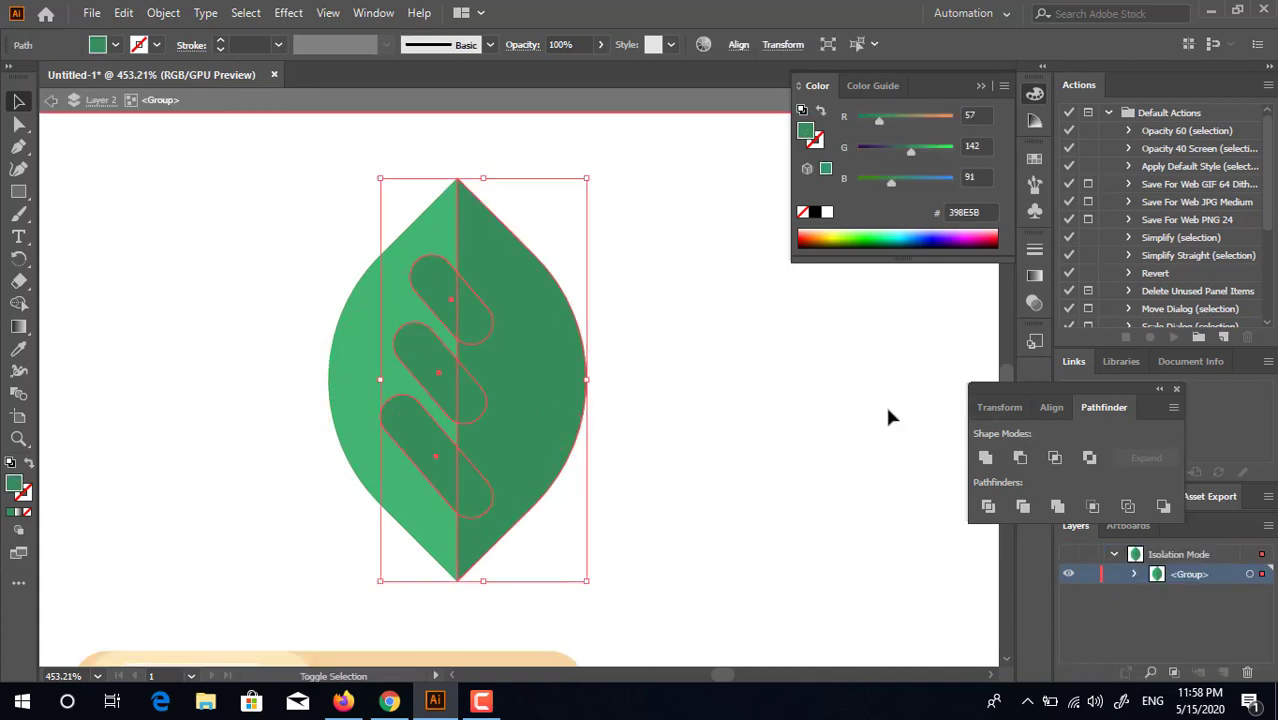
Unite the three vein pills with the leaf's dark half and round the inner corners where the veins meet the centre line
click(986, 457)
click(19, 124)
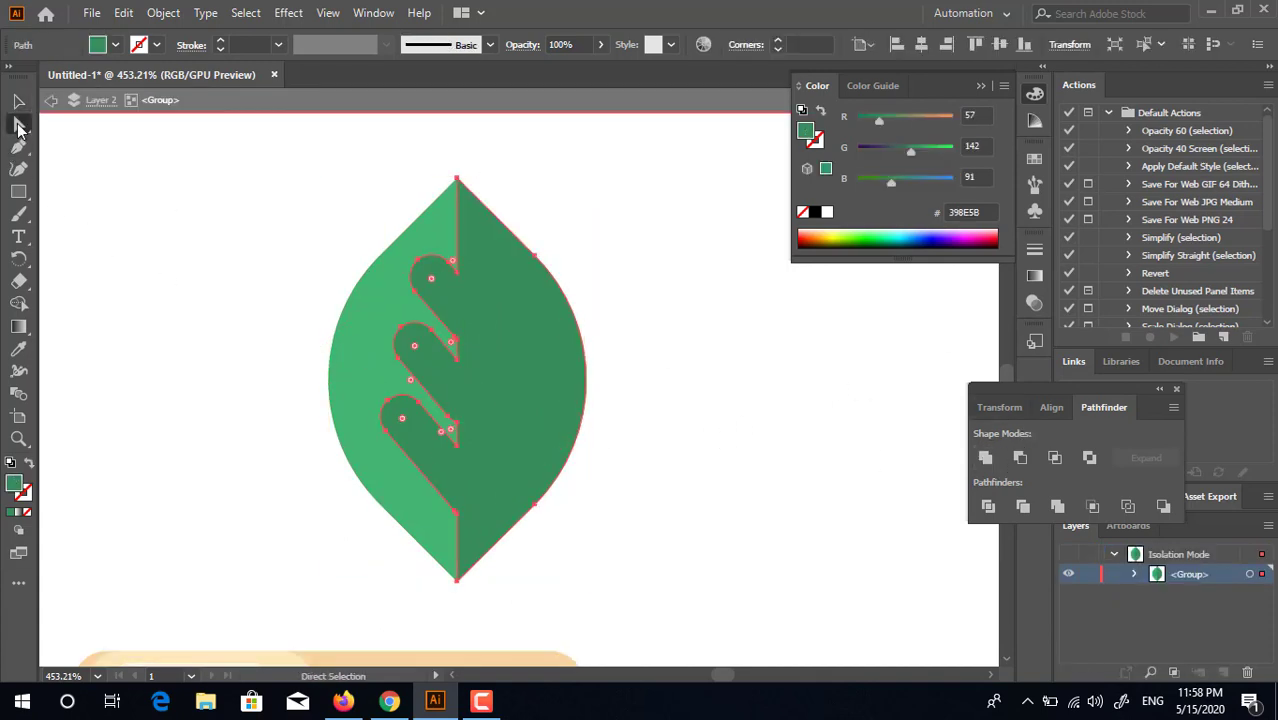
click(457, 273)
shift+click(461, 340)
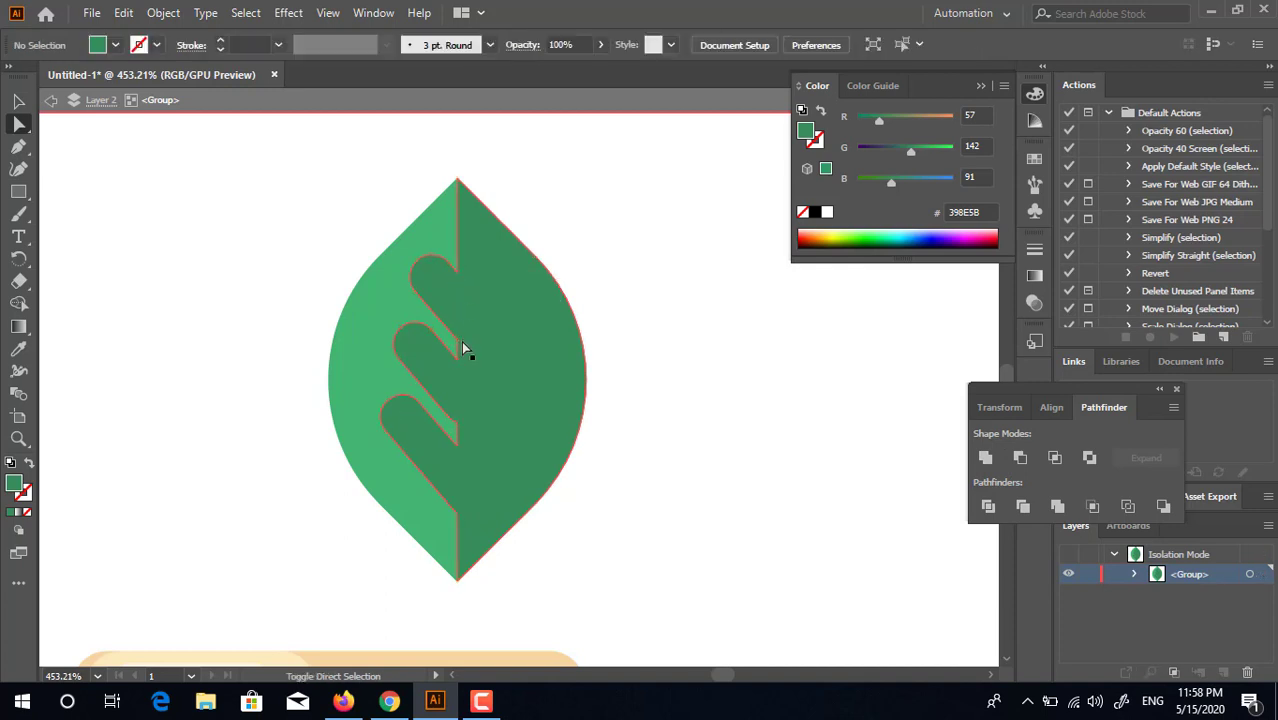
click(457, 273)
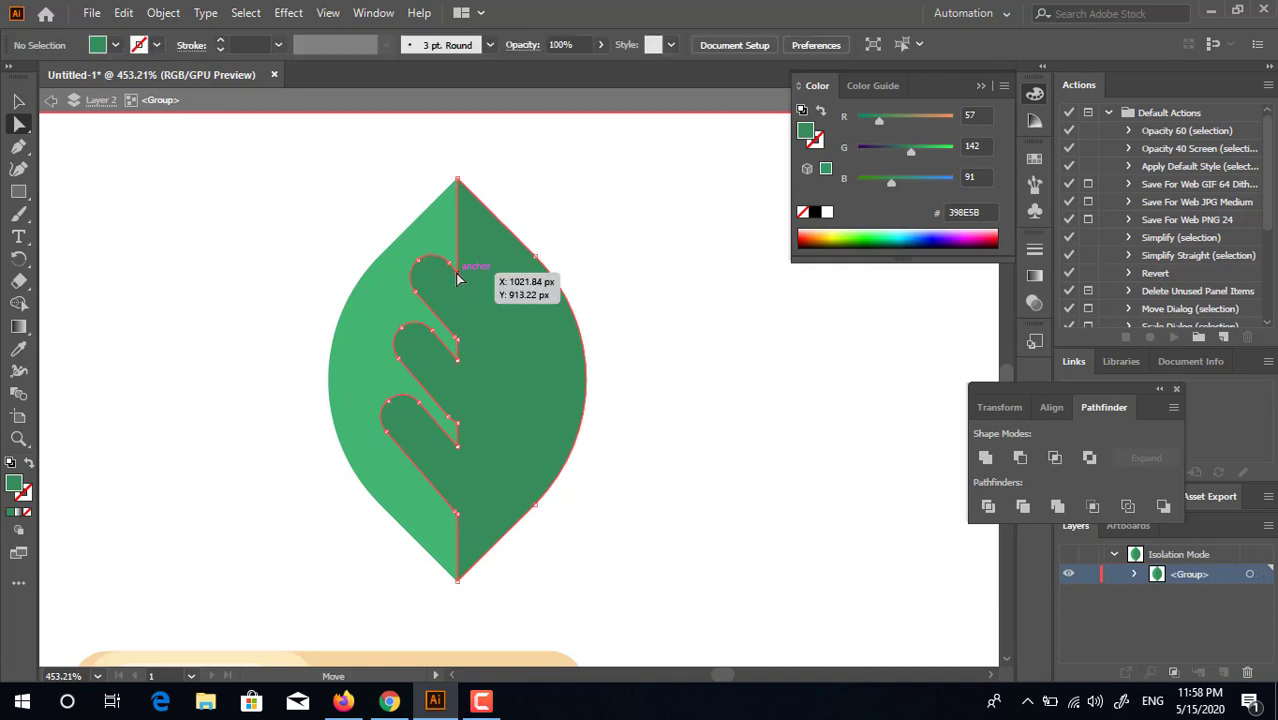
shift+click(457, 340)
shift+click(458, 360)
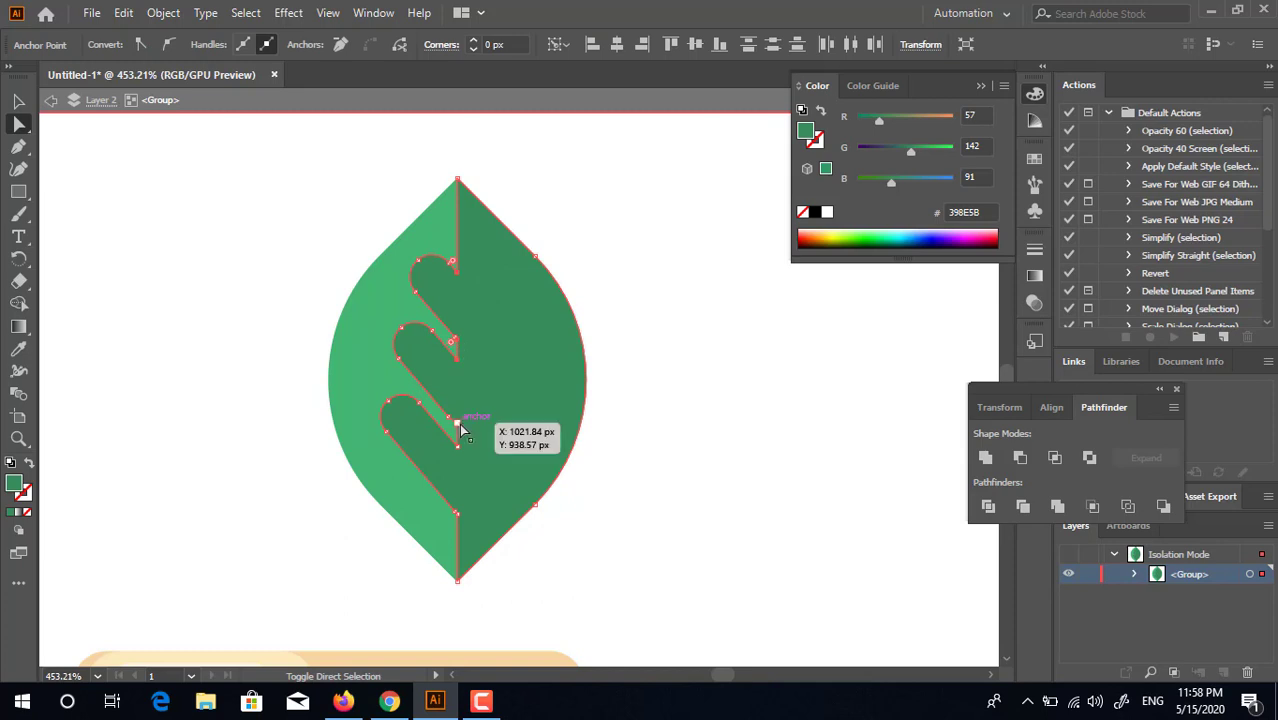
shift+click(459, 423)
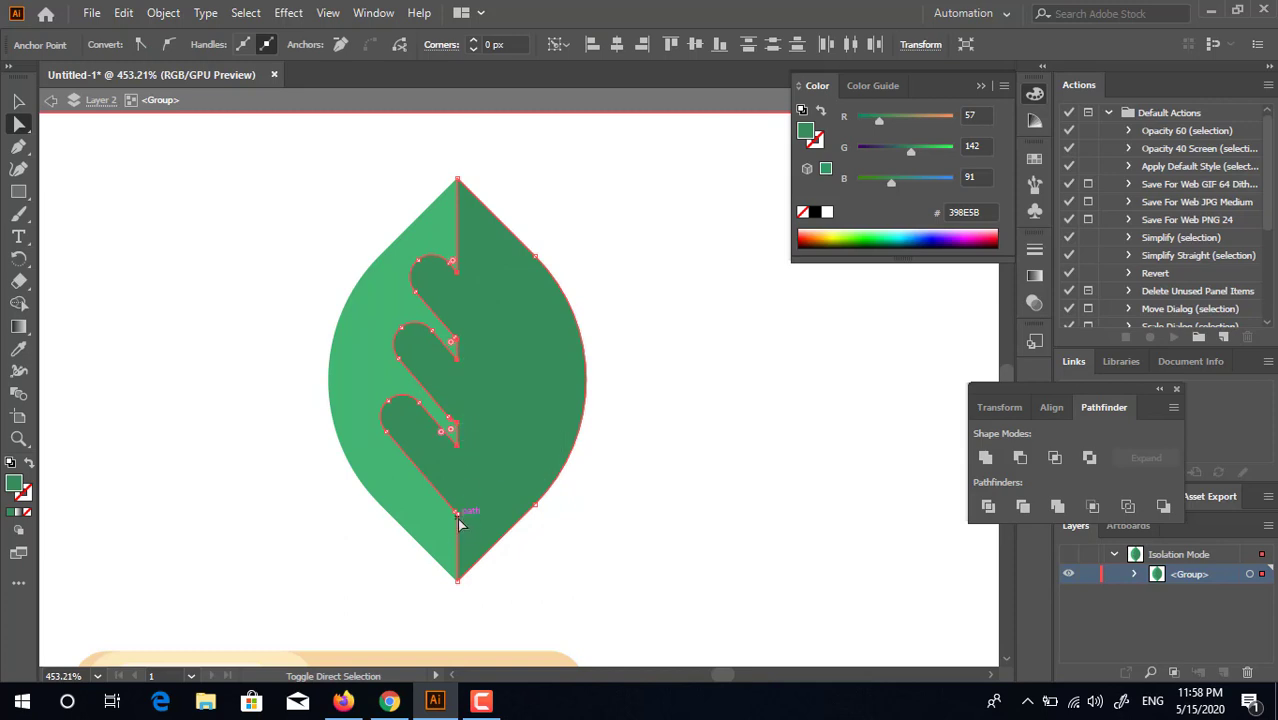
drag(447, 431, 455, 370)
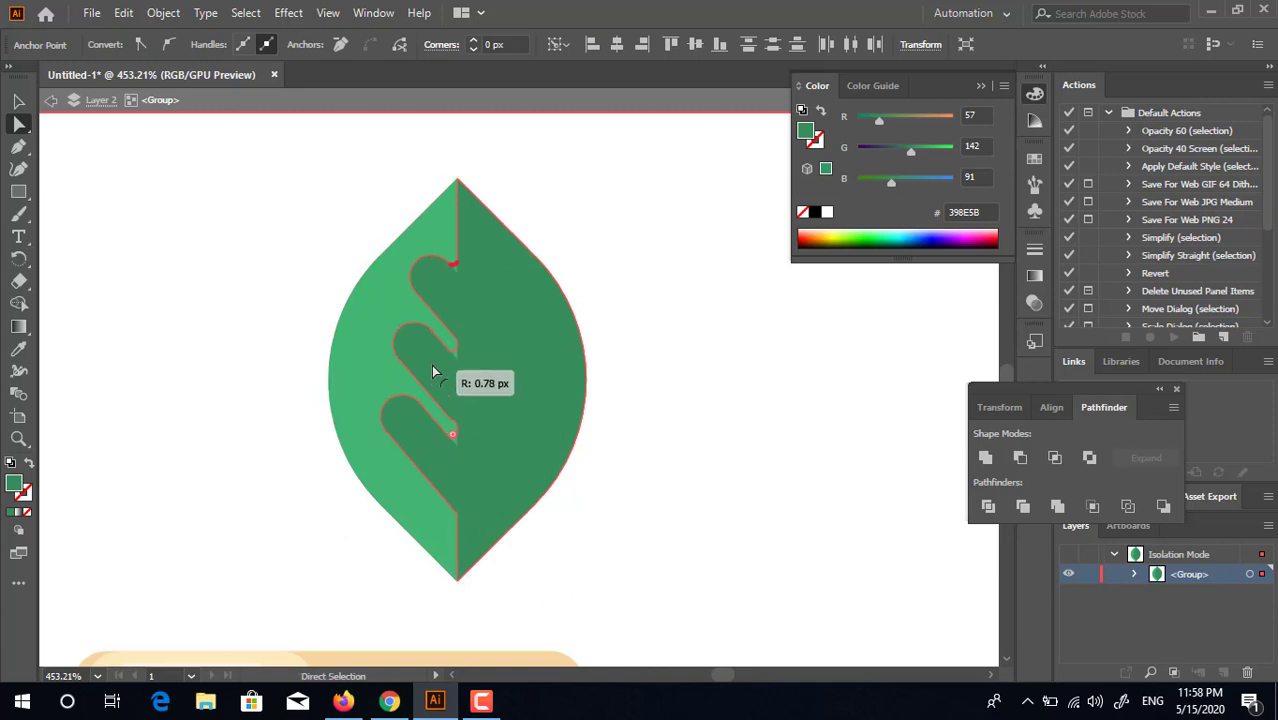
click(630, 524)
key(Escape)
Examine the rounded inner corners between the veins up close
key(z)
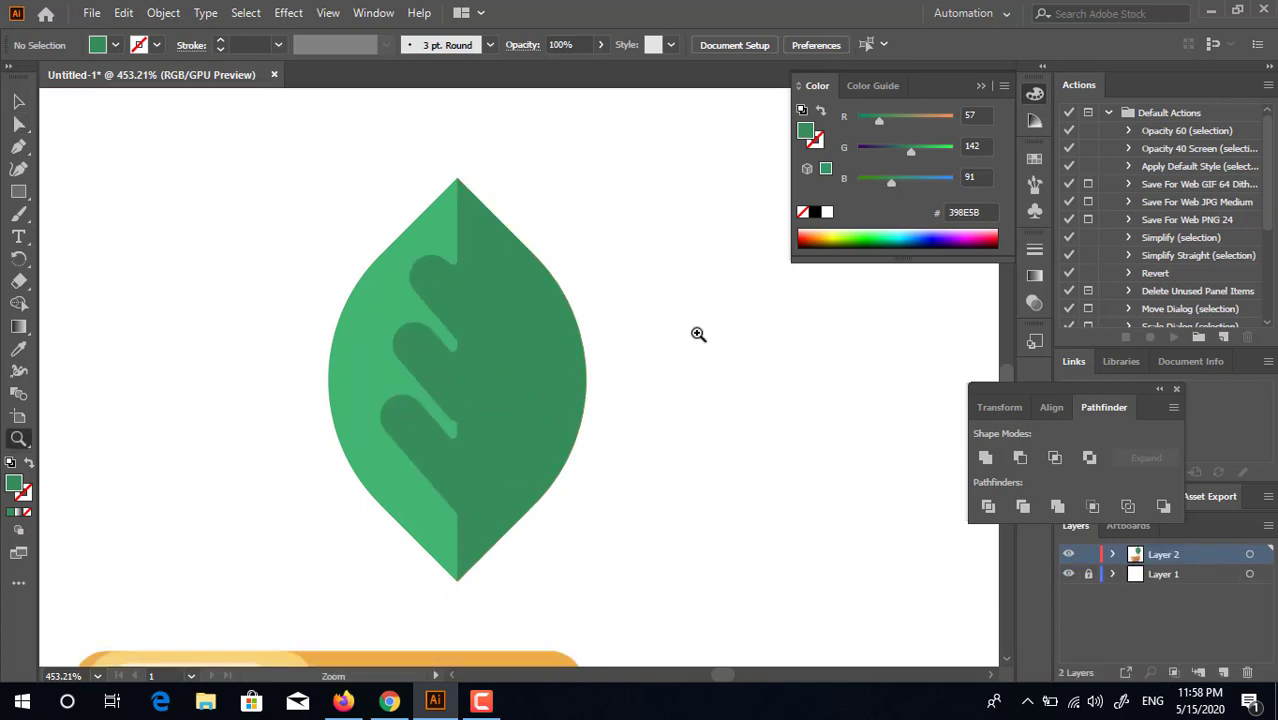
drag(693, 337, 526, 364)
key(v)
key(z)
drag(634, 337, 261, 311)
click(18, 123)
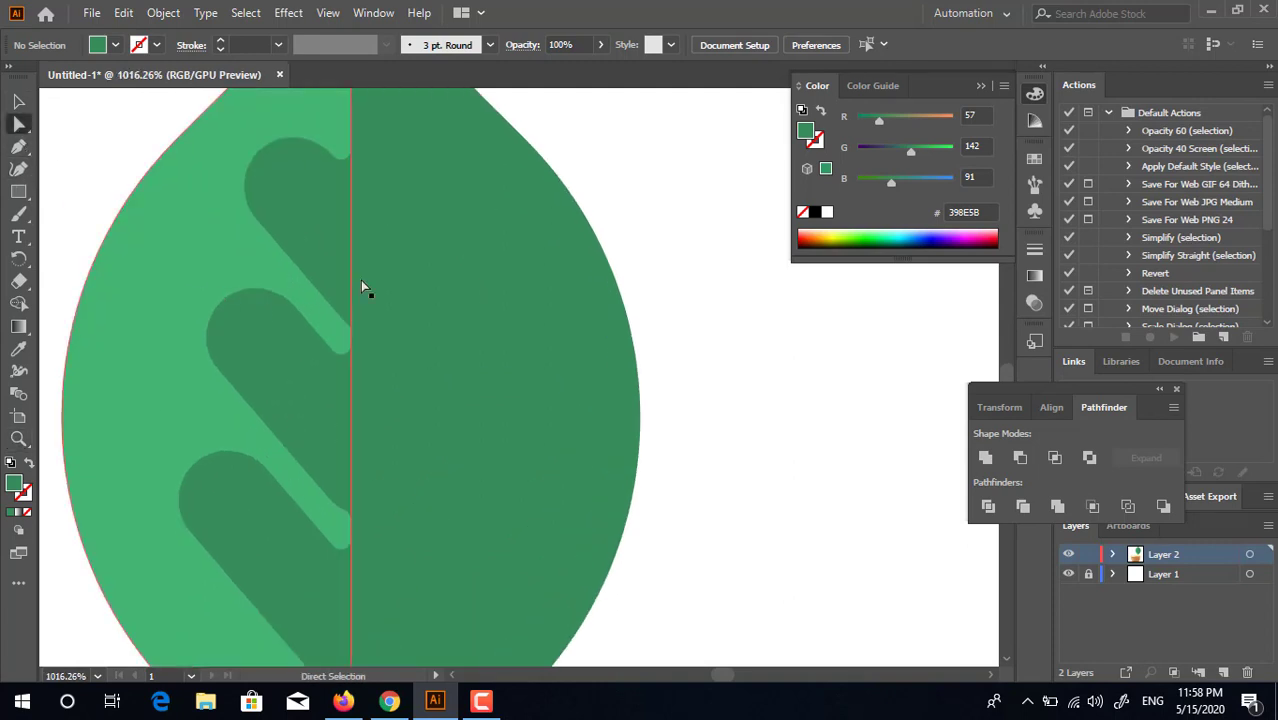
click(349, 331)
key(z)
drag(357, 328, 62, 309)
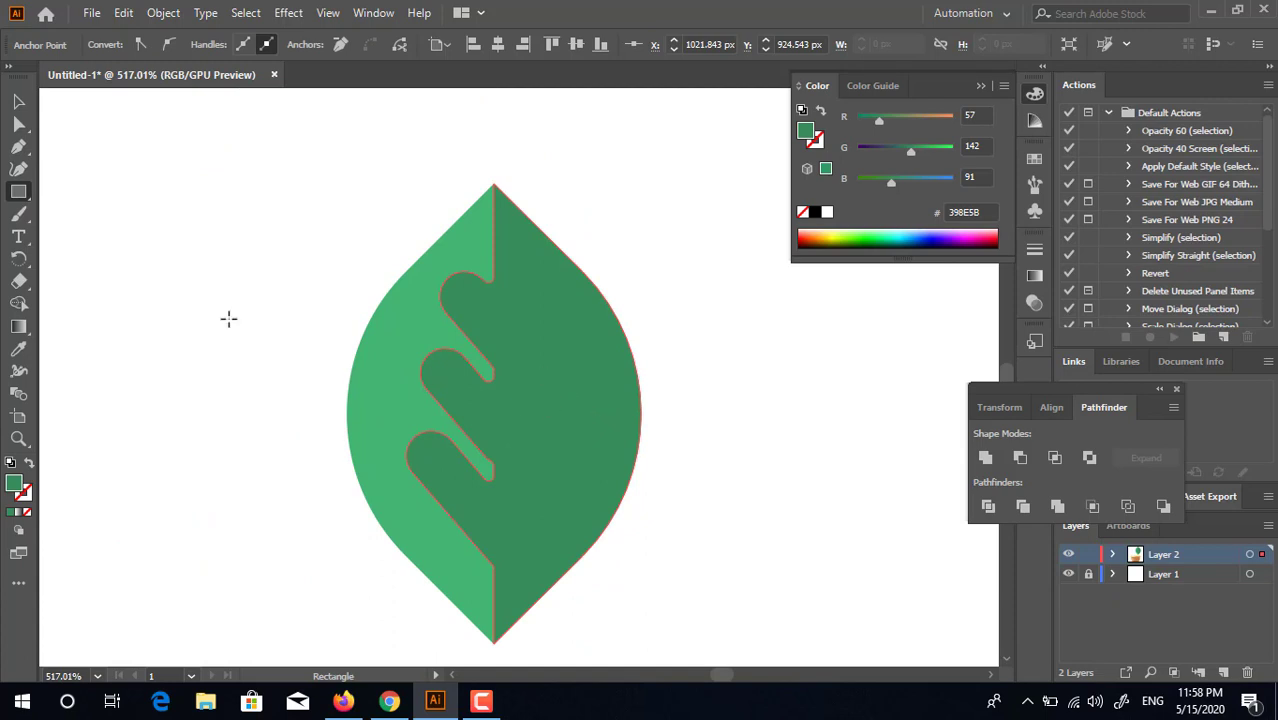
Draw a small circle in the upper part of the leaf's dark half and fill it with the light half's green, 43B574
drag(18, 191, 86, 208)
drag(523, 321, 568, 364)
click(18, 348)
click(362, 328)
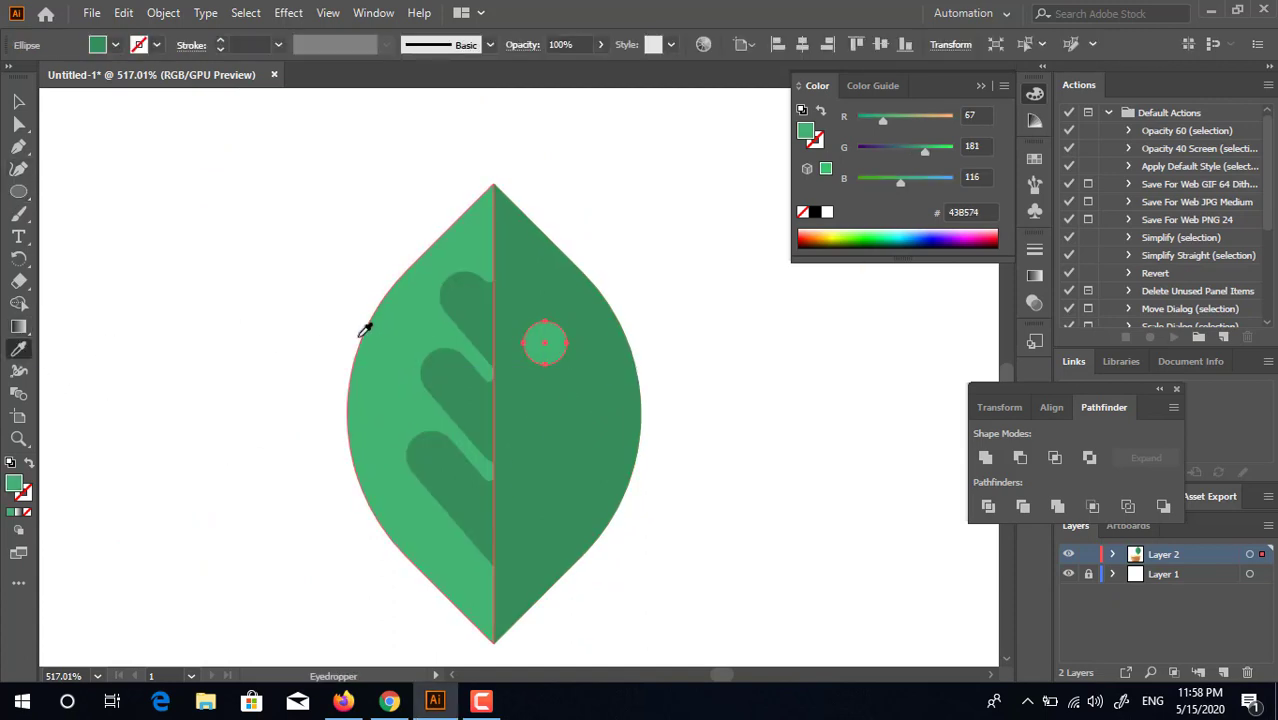
click(18, 101)
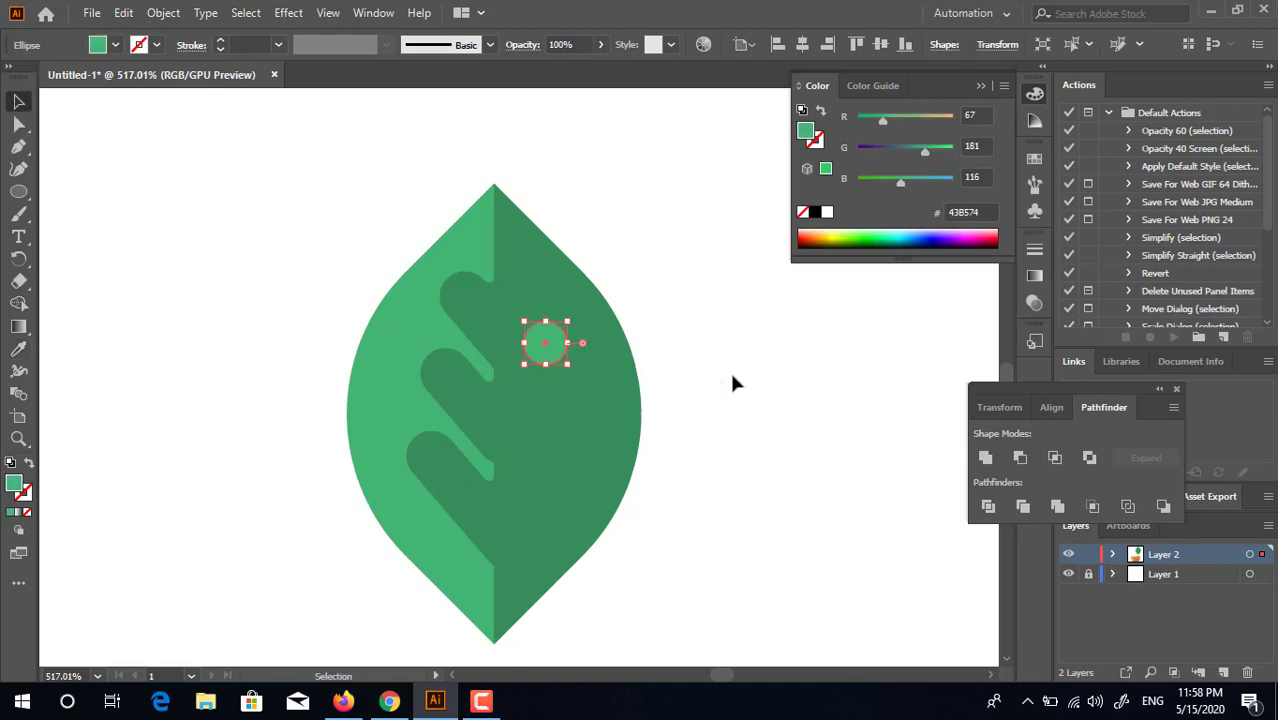
click(733, 379)
Add a smaller copy of the light green circle just below the first one
key(z)
drag(735, 380, 565, 399)
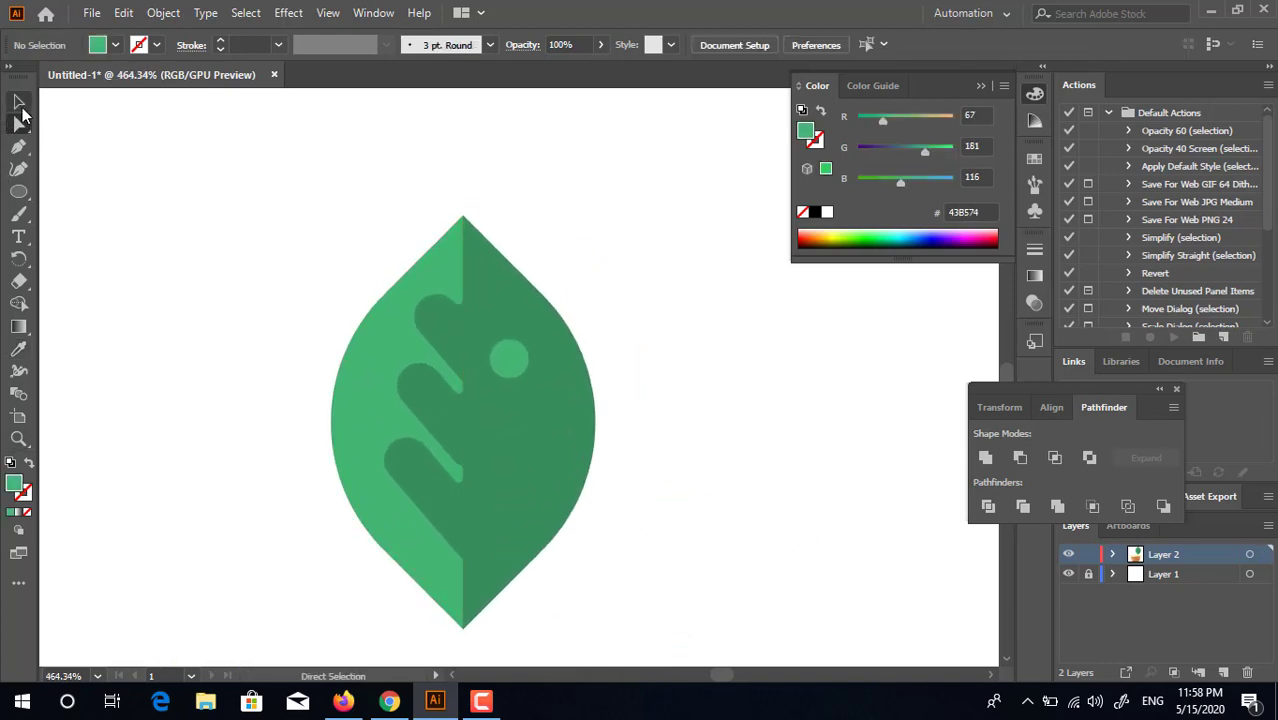
drag(533, 386, 511, 413)
click(690, 442)
key(z)
drag(690, 442, 494, 434)
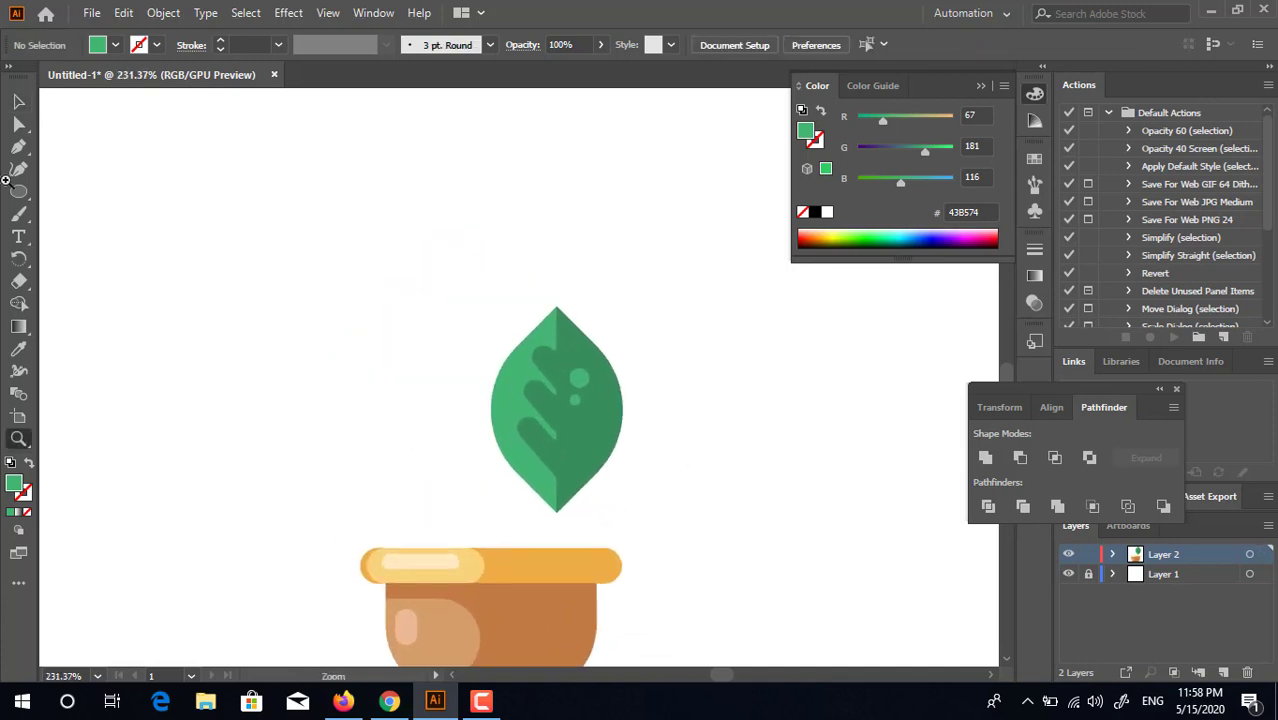
Group the leaf halves, veins and both circles into one object
drag(642, 476, 562, 317)
right_click(562, 317)
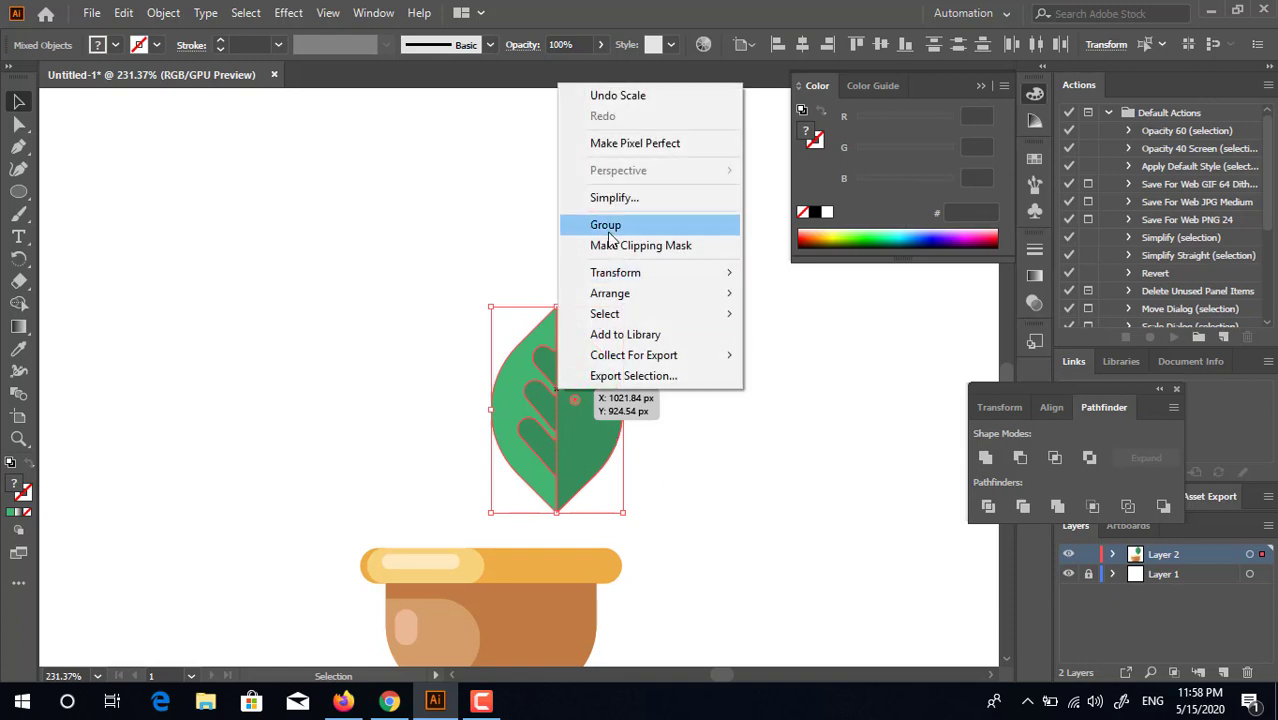
click(605, 220)
Rotate the leaf about 45° counterclockwise and place it behind the left part of the pot's rim
drag(632, 517, 690, 437)
drag(579, 428, 408, 508)
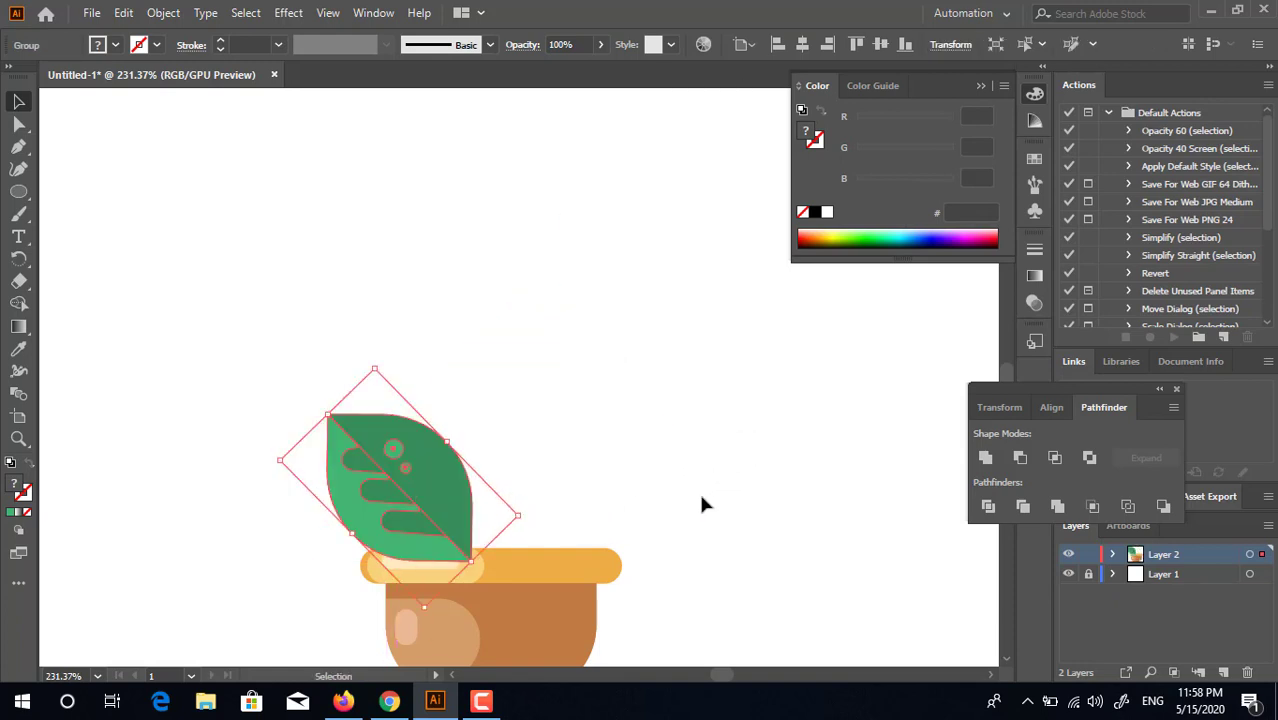
click(700, 500)
click(455, 526)
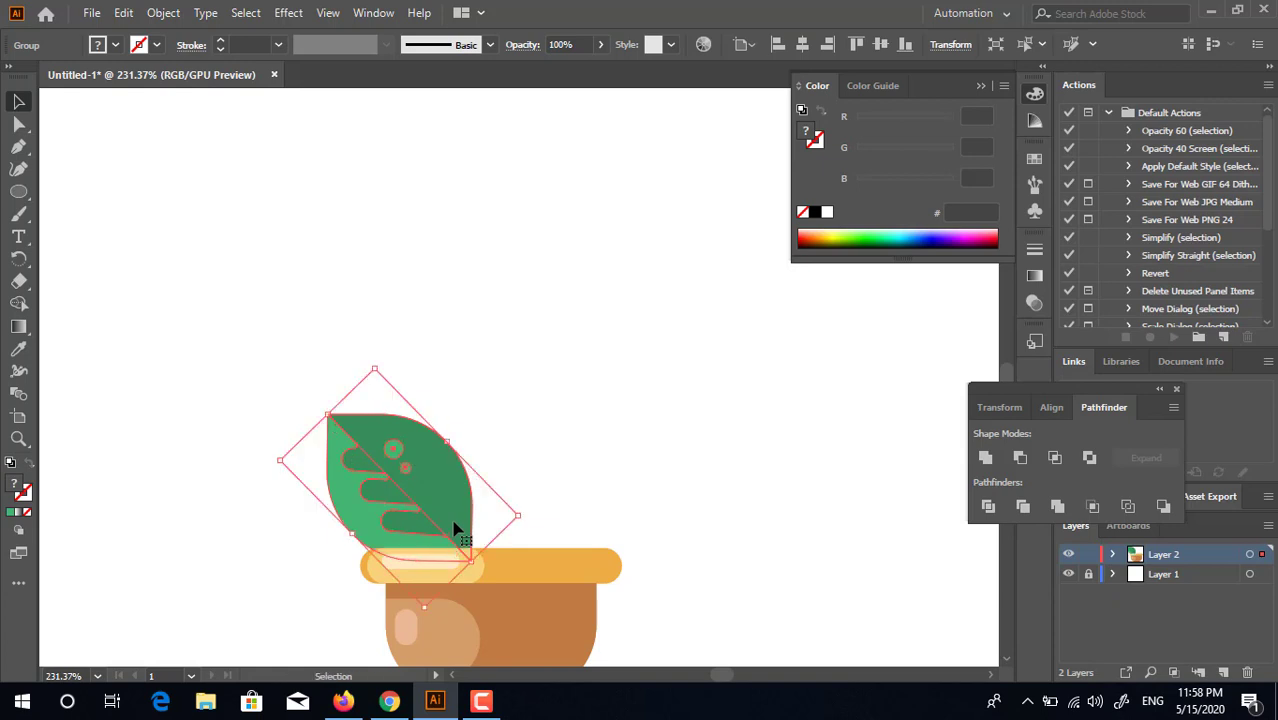
click(650, 490)
Duplicate the tilted leaf to the right, rotate the copy upright, and raise it above the pot's centre behind the first leaf
drag(428, 474, 536, 480)
click(589, 438)
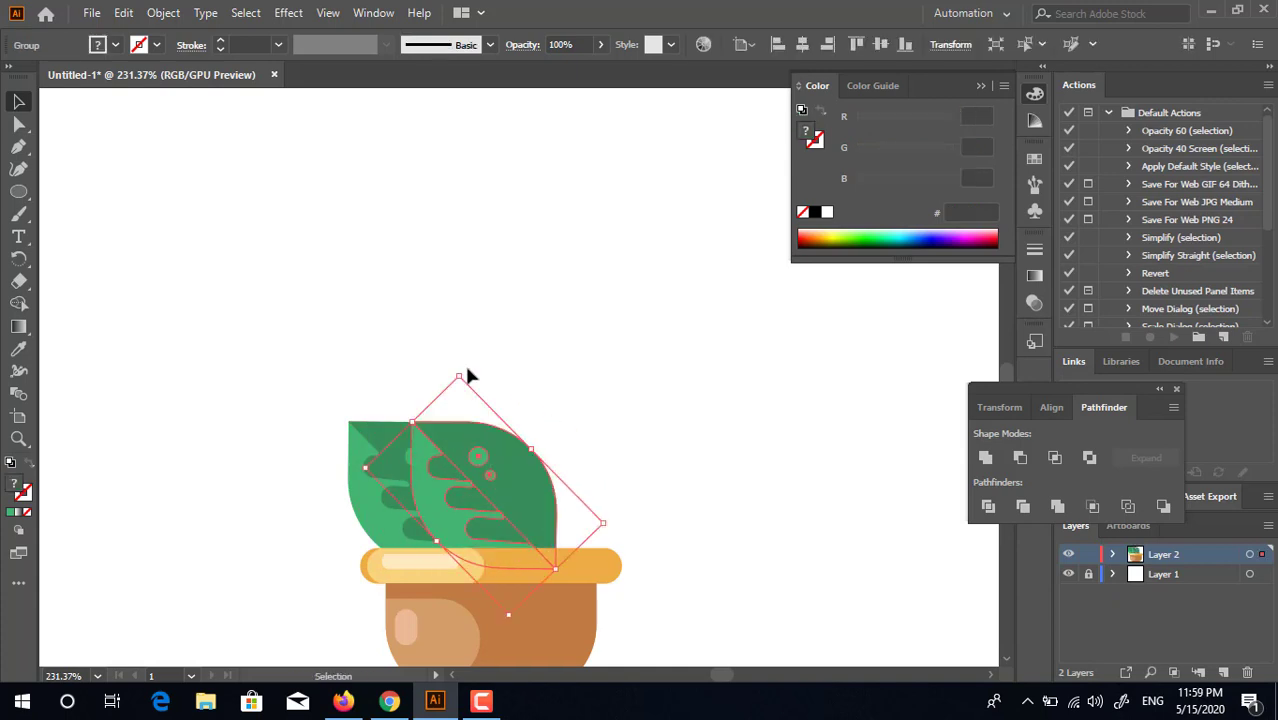
drag(452, 367, 560, 378)
click(622, 470)
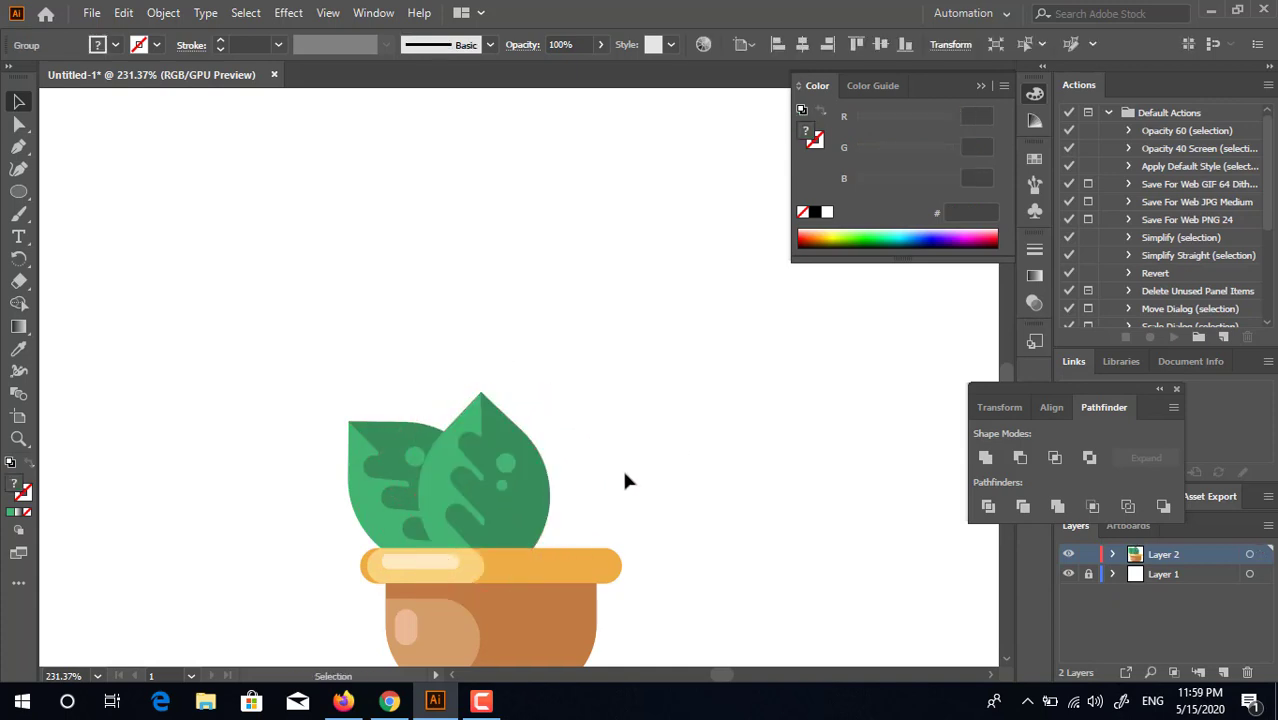
drag(529, 512, 530, 497)
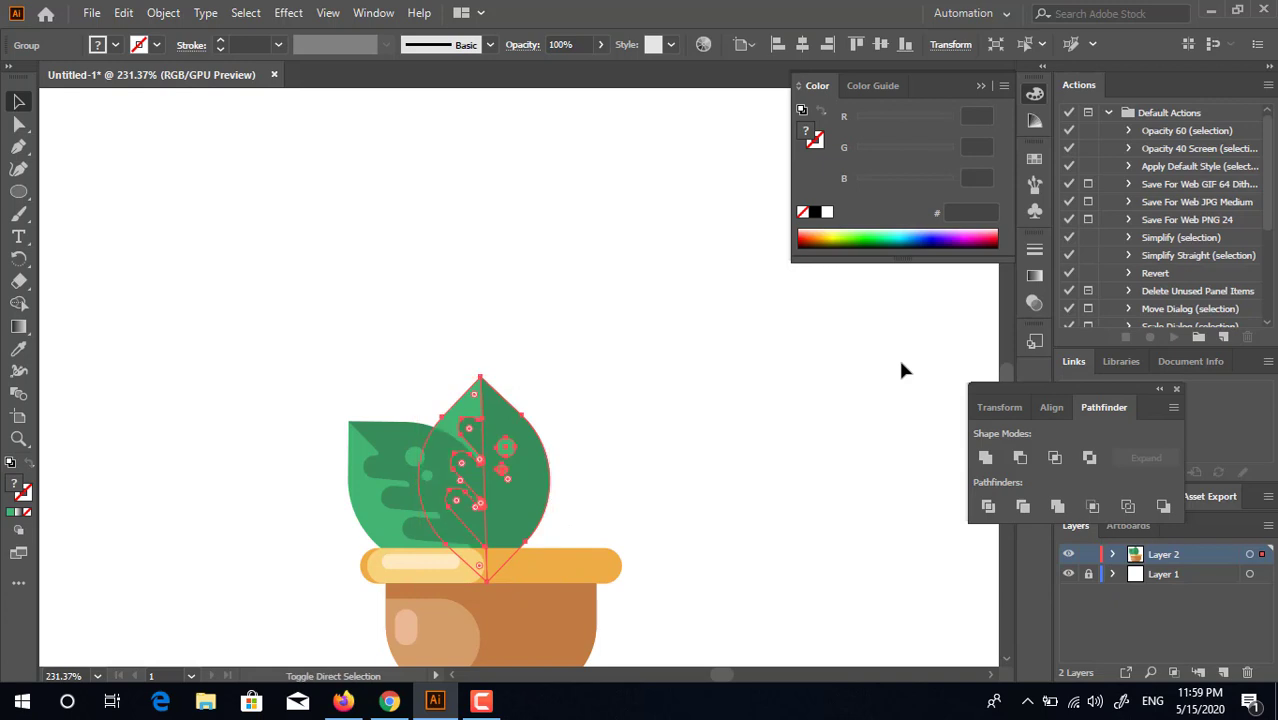
click(813, 467)
drag(790, 477, 723, 433)
Try adding a third leaf as a copy rotated toward the right and sent backward on the pot's right side
key(z)
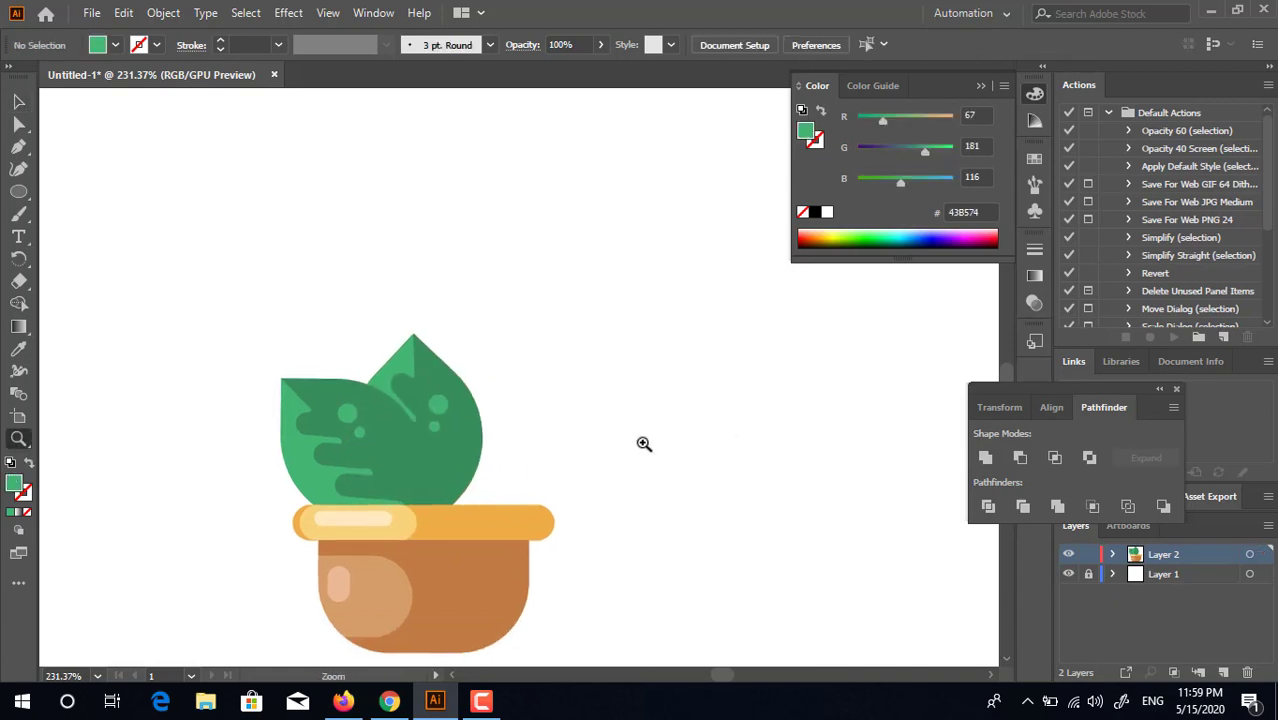
drag(643, 442, 654, 434)
drag(652, 433, 738, 384)
drag(536, 360, 603, 376)
click(18, 101)
drag(612, 259, 610, 400)
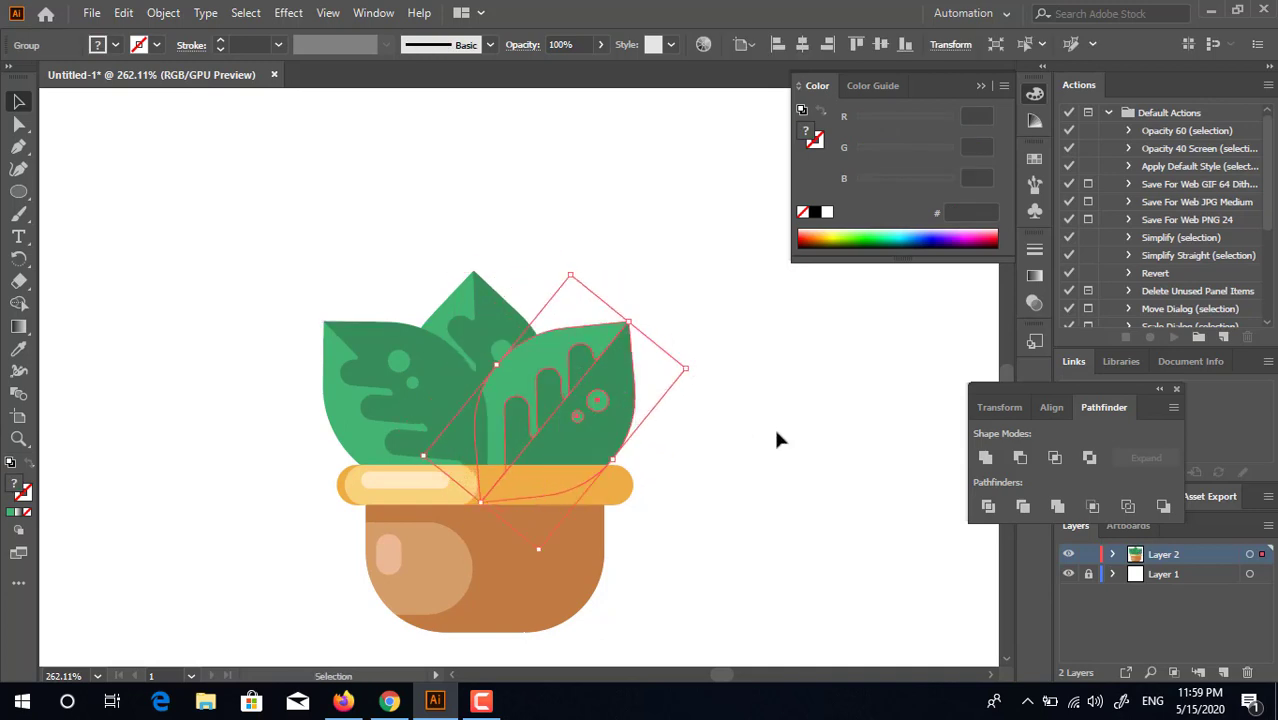
key(ctrl+[)
drag(563, 449, 561, 421)
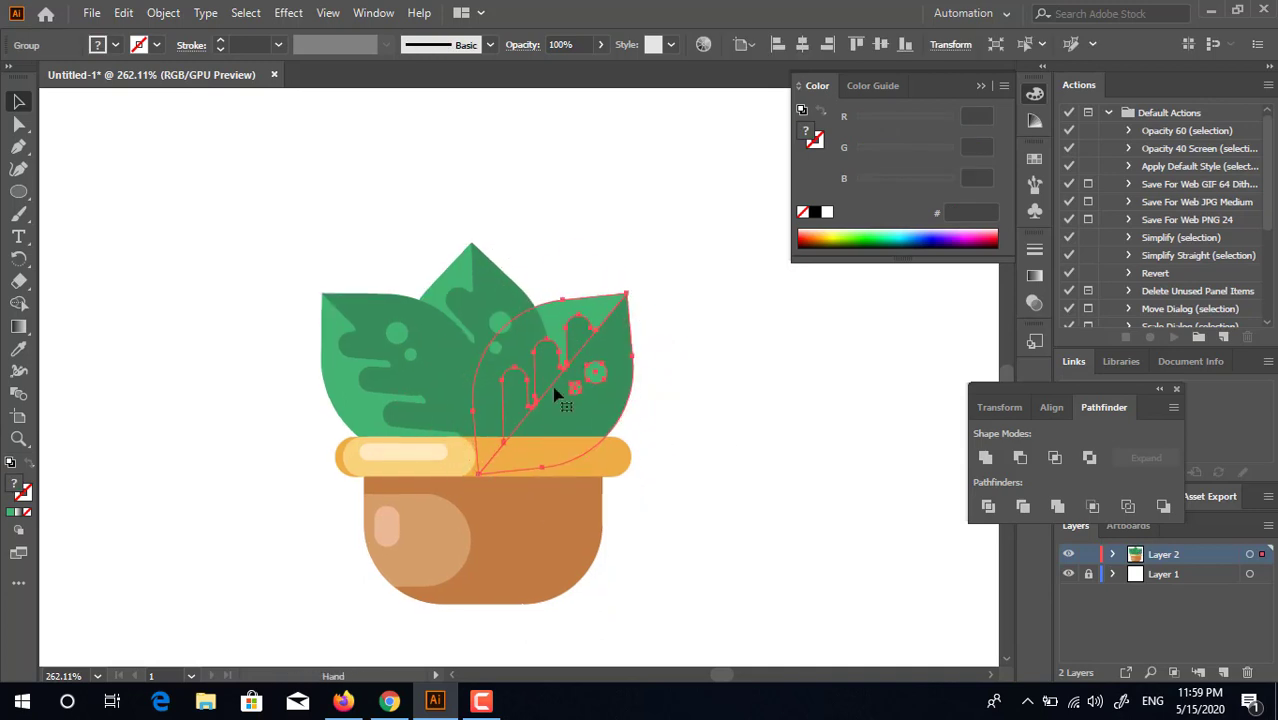
drag(150, 244, 227, 247)
click(20, 103)
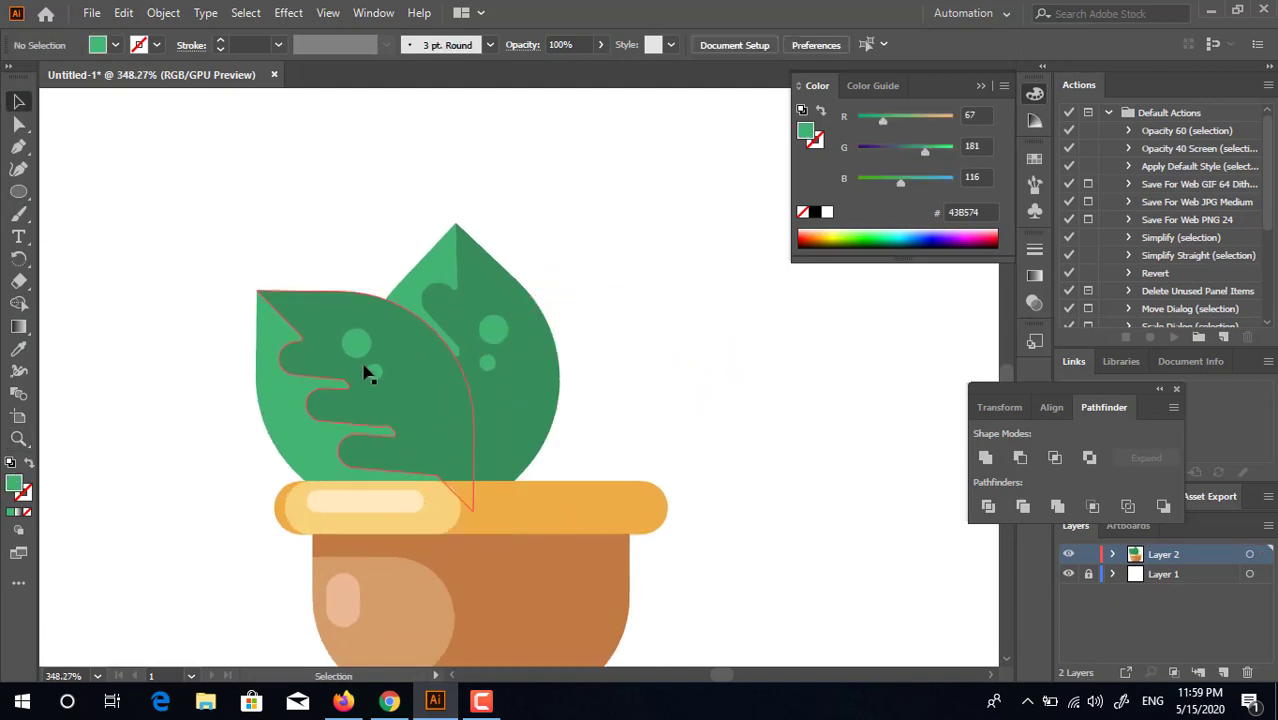
Duplicate the left leaf horizontally to the pot's right side and reflect the copy so it leans right
drag(365, 365, 570, 485)
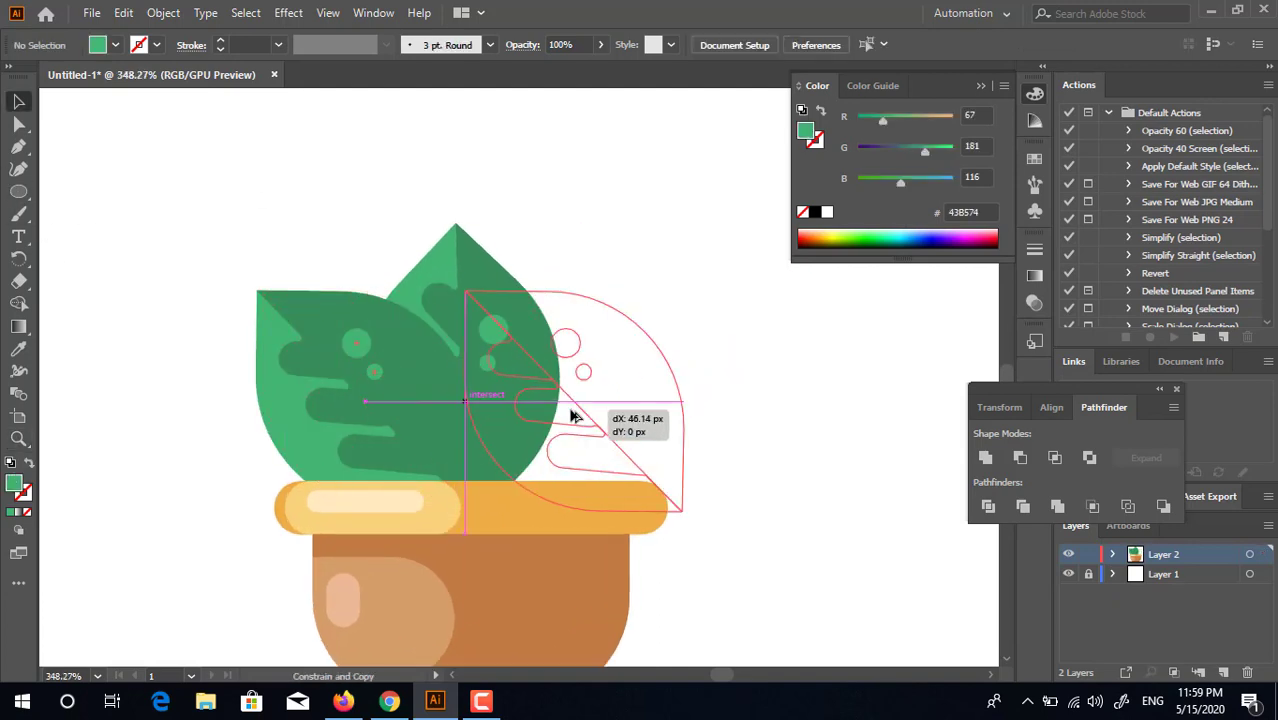
right_click(638, 384)
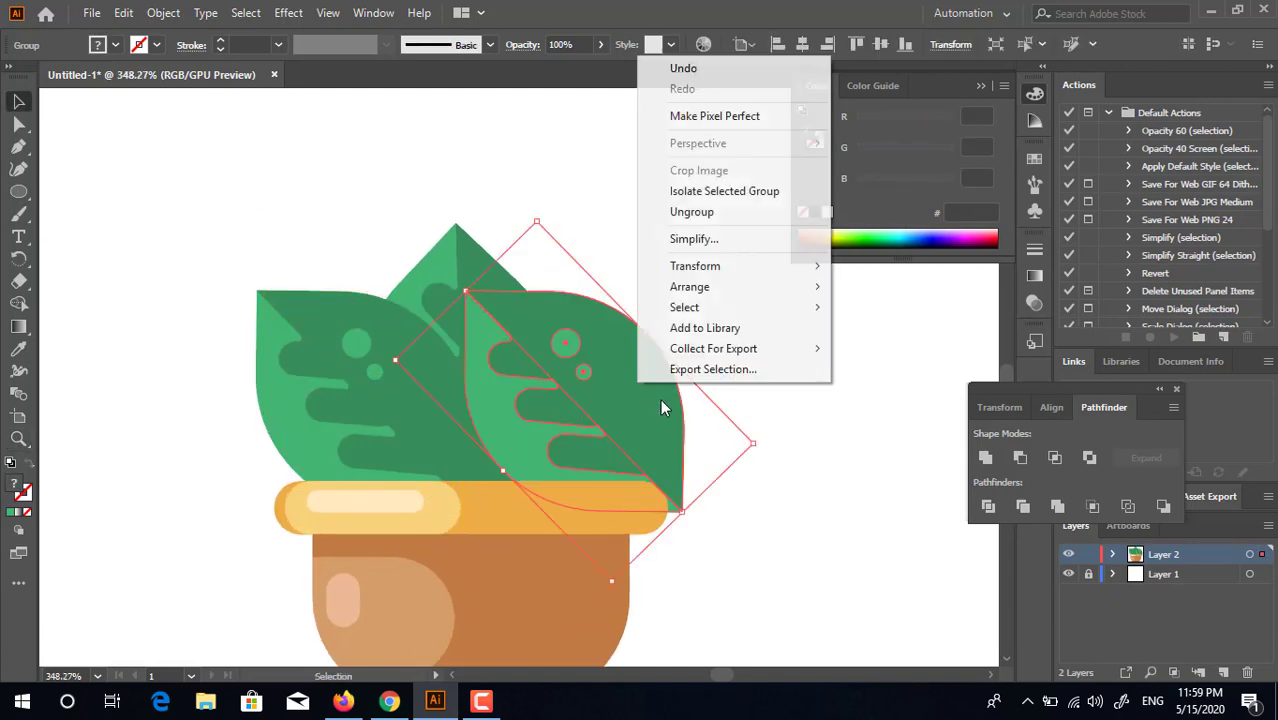
mouse_move(760, 266)
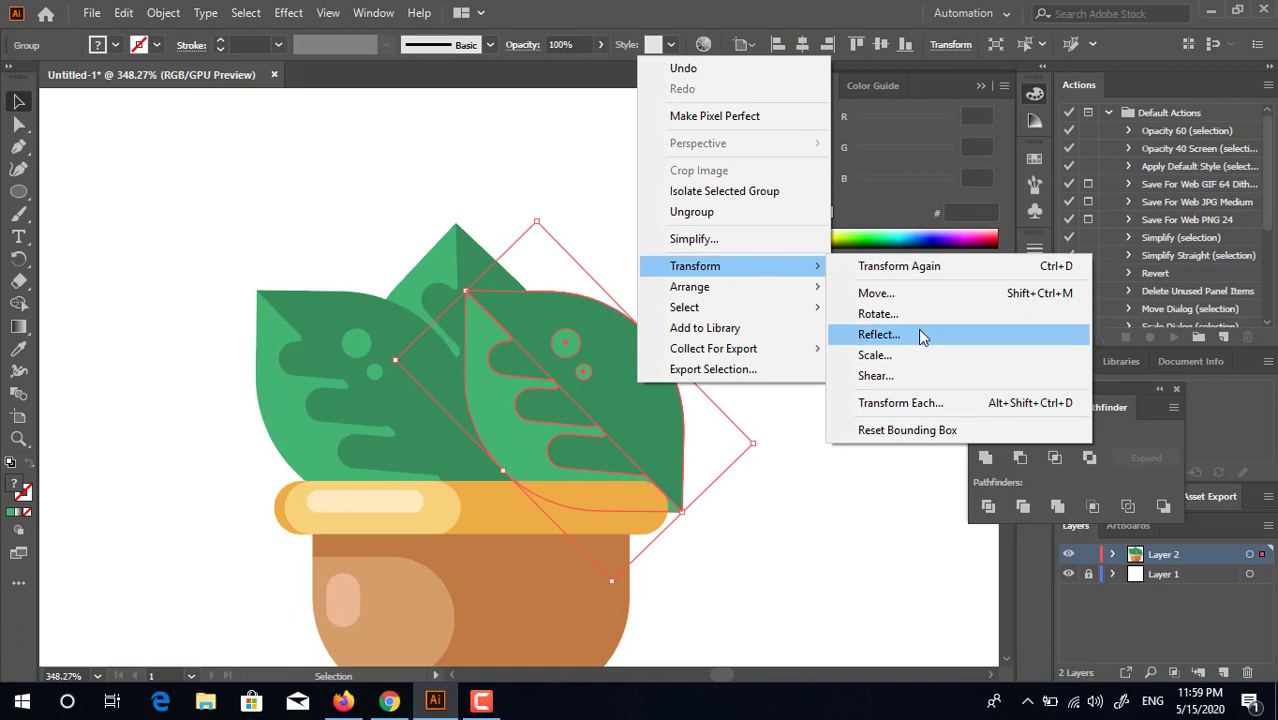
click(917, 333)
click(676, 471)
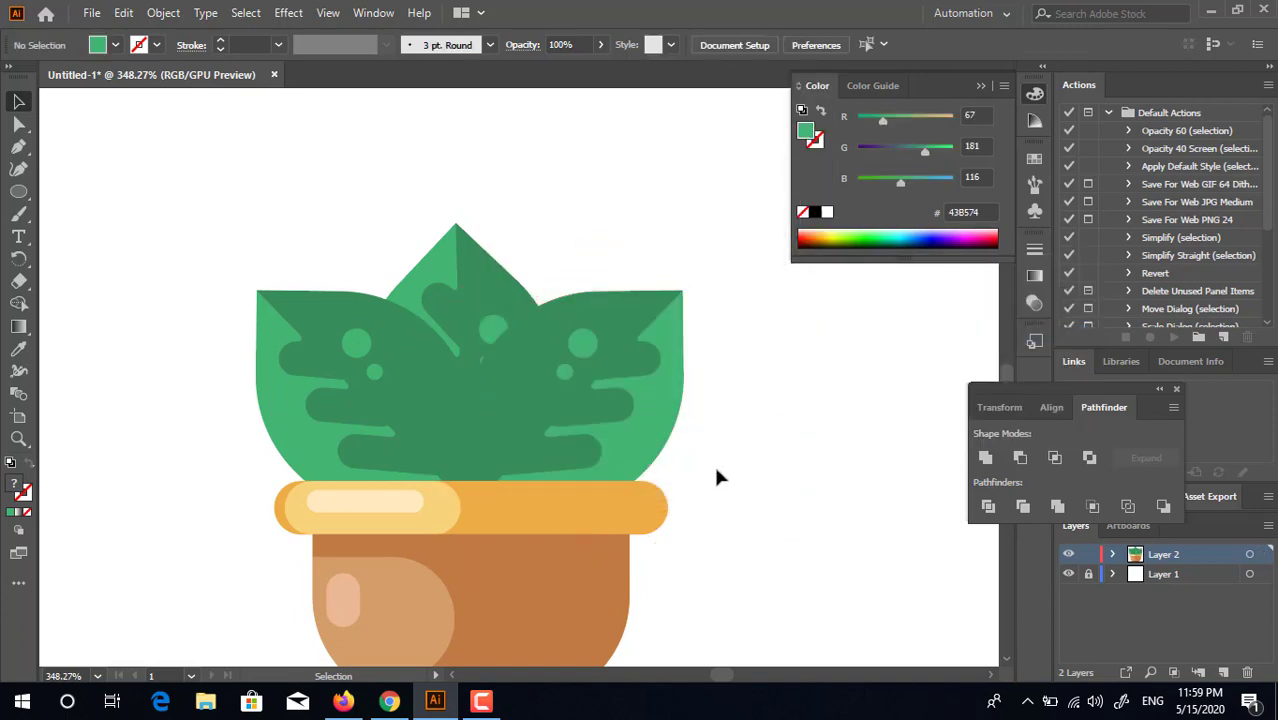
Unite the right leaf into a single silhouette and fill it with the left leaf's dark green, 398E5B
click(635, 418)
click(985, 458)
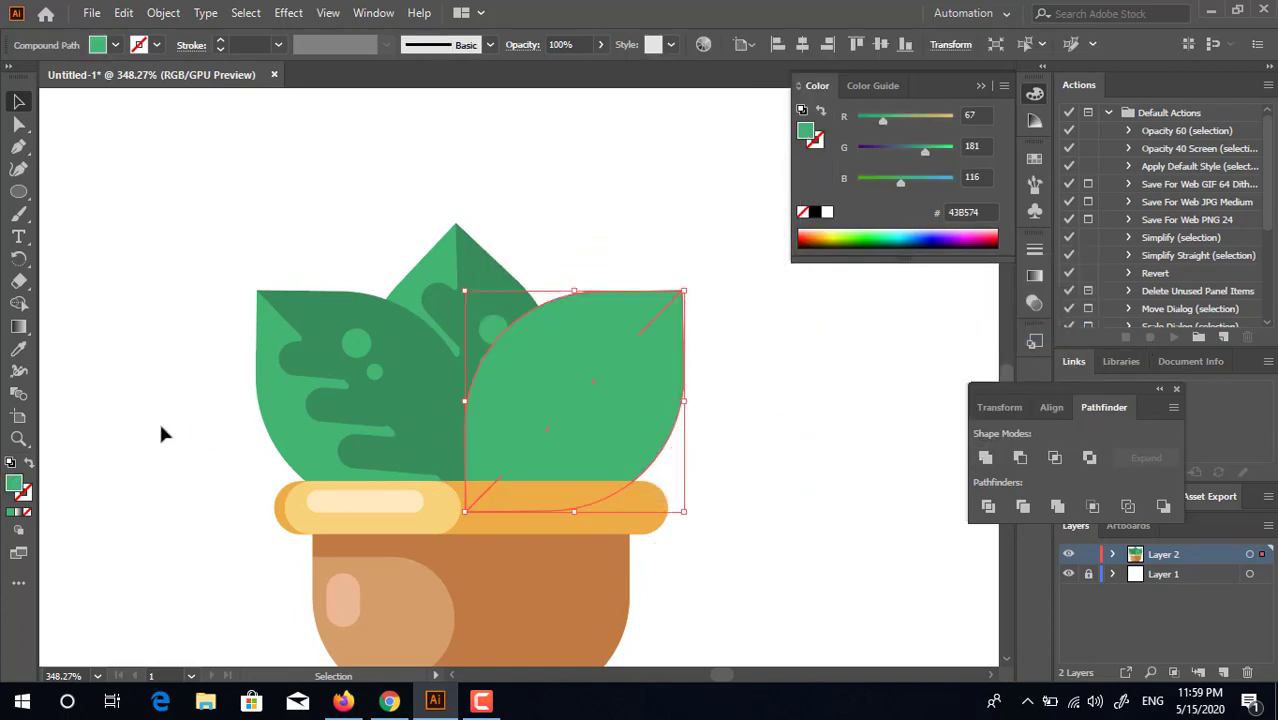
click(18, 348)
click(435, 351)
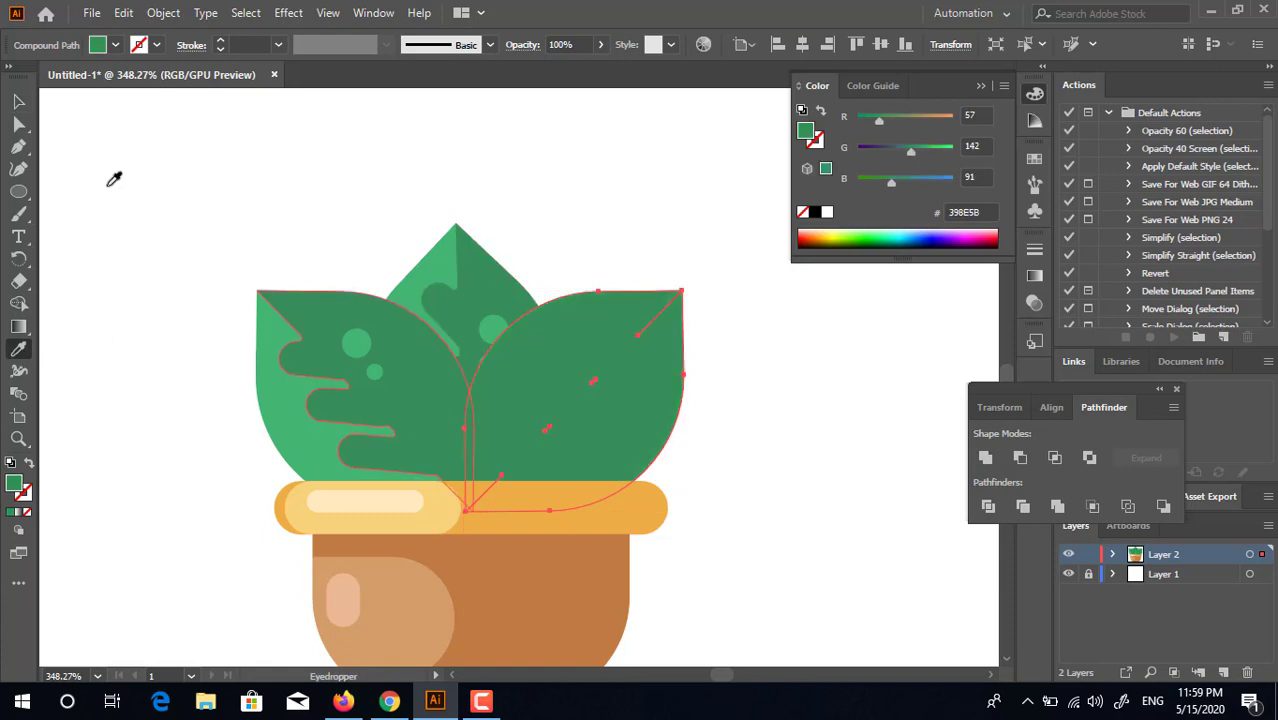
Send the solid green right leaf backward behind the centre leaf
click(28, 112)
key(ctrl+[)
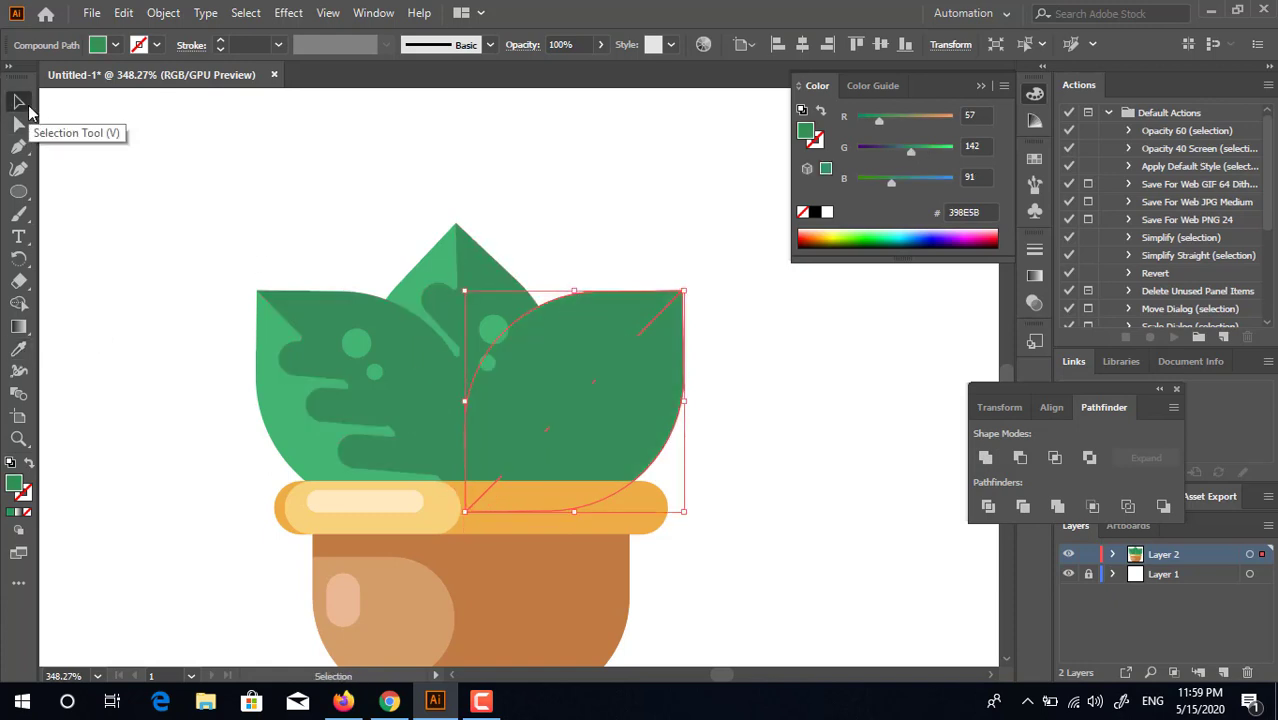
click(748, 384)
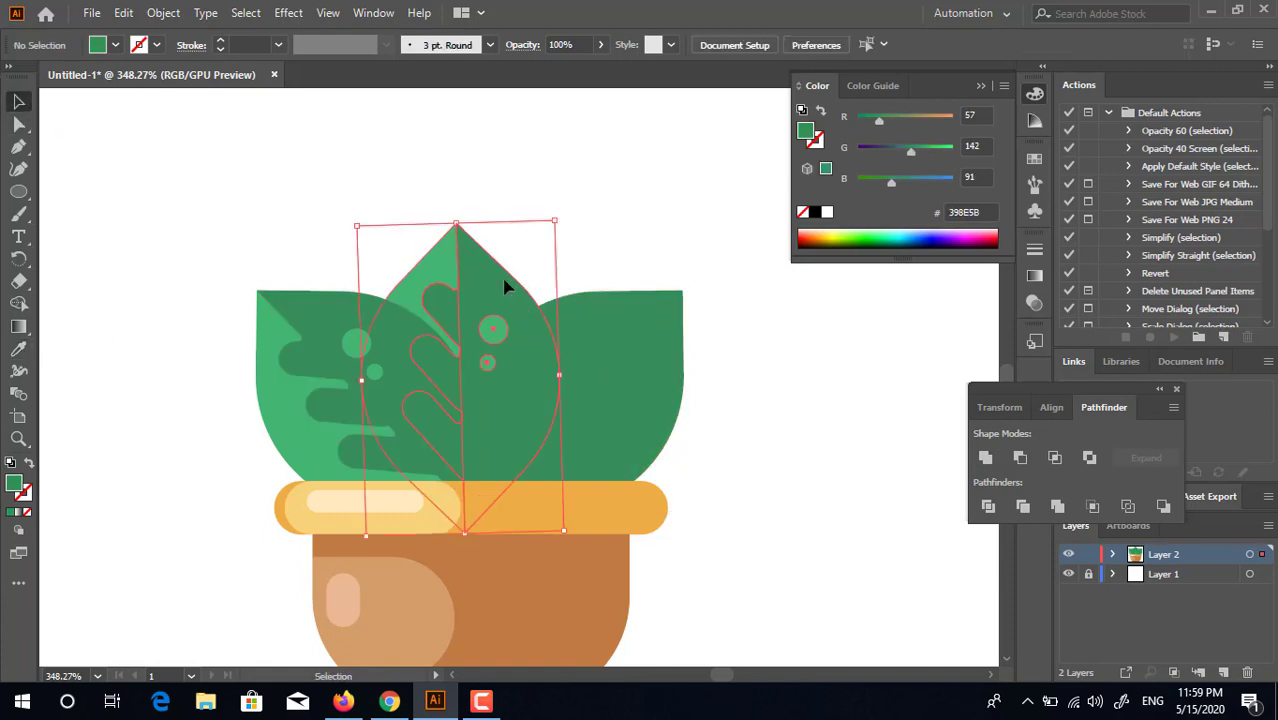
Isolate the dark half of the centre leaf within its group and change its fill to the darker green 2F724A
double_click(505, 283)
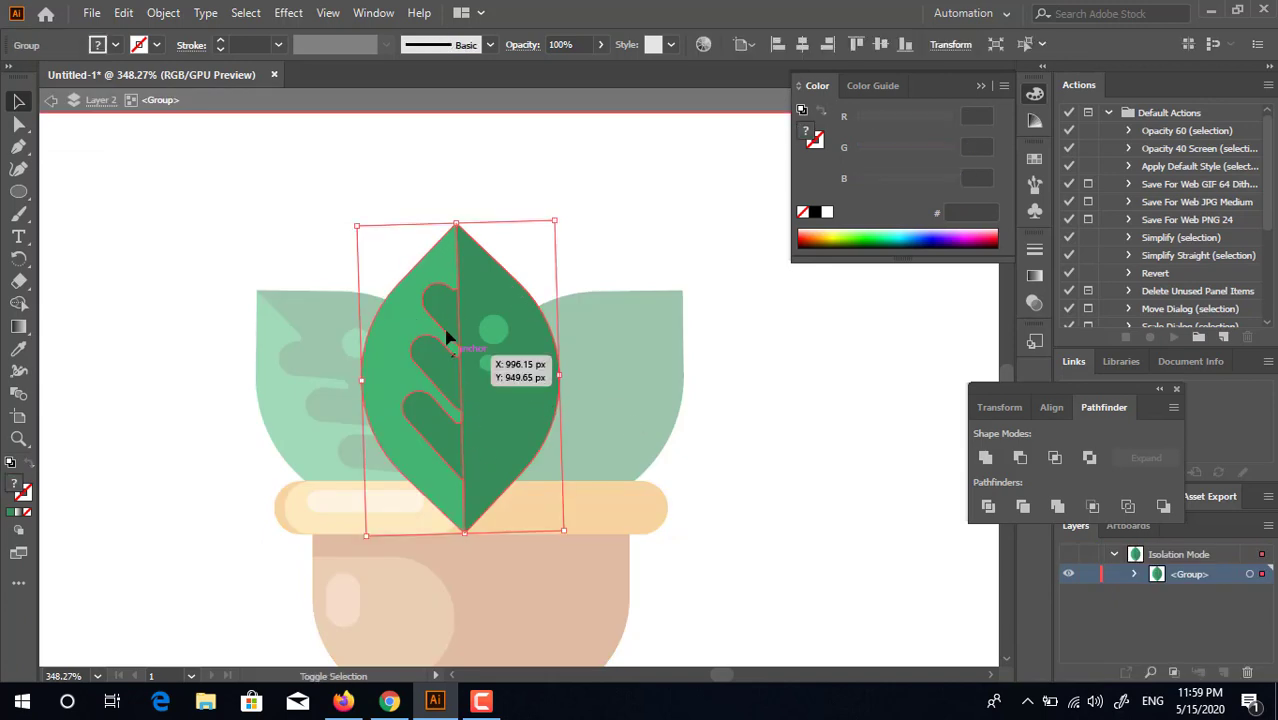
double_click(541, 367)
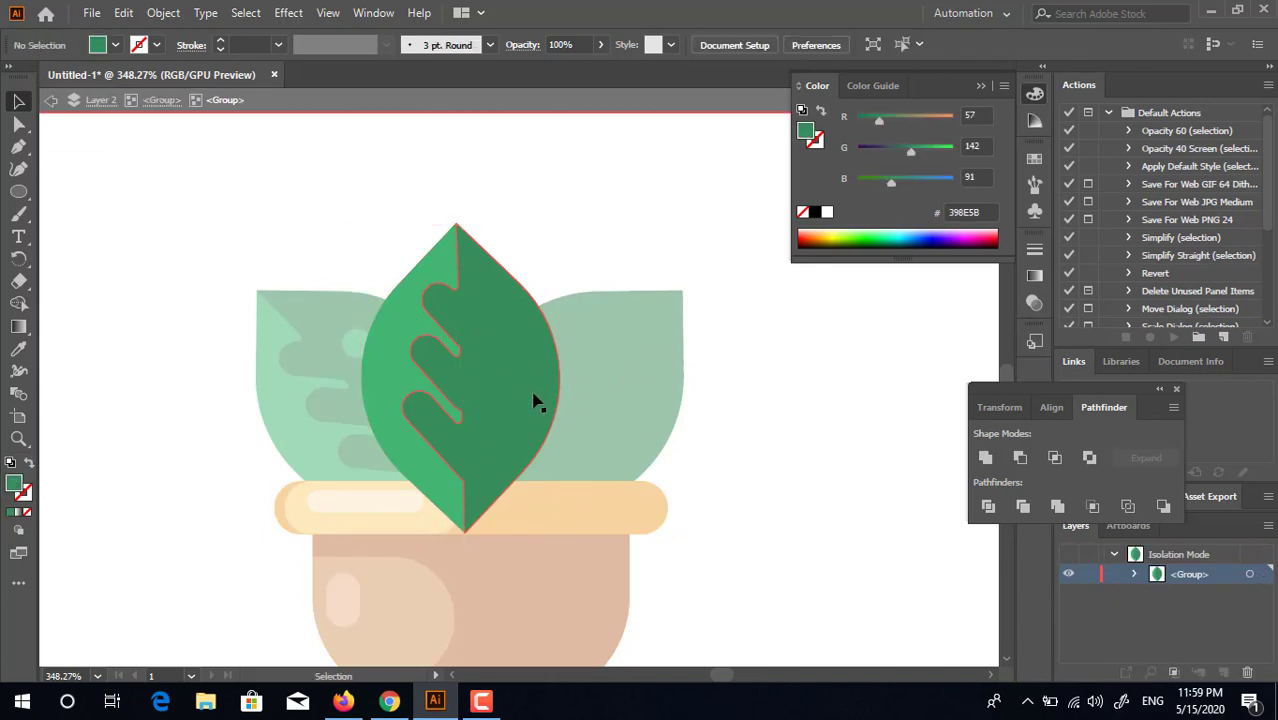
double_click(14, 488)
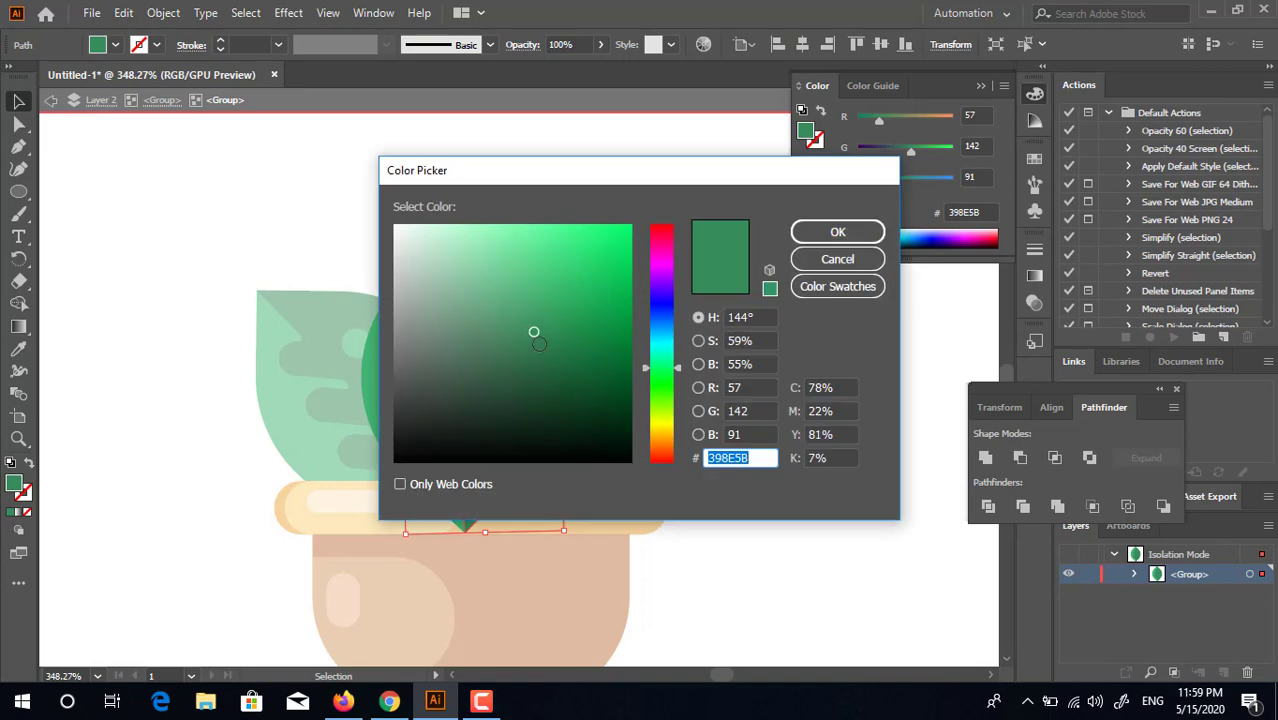
click(535, 347)
click(858, 233)
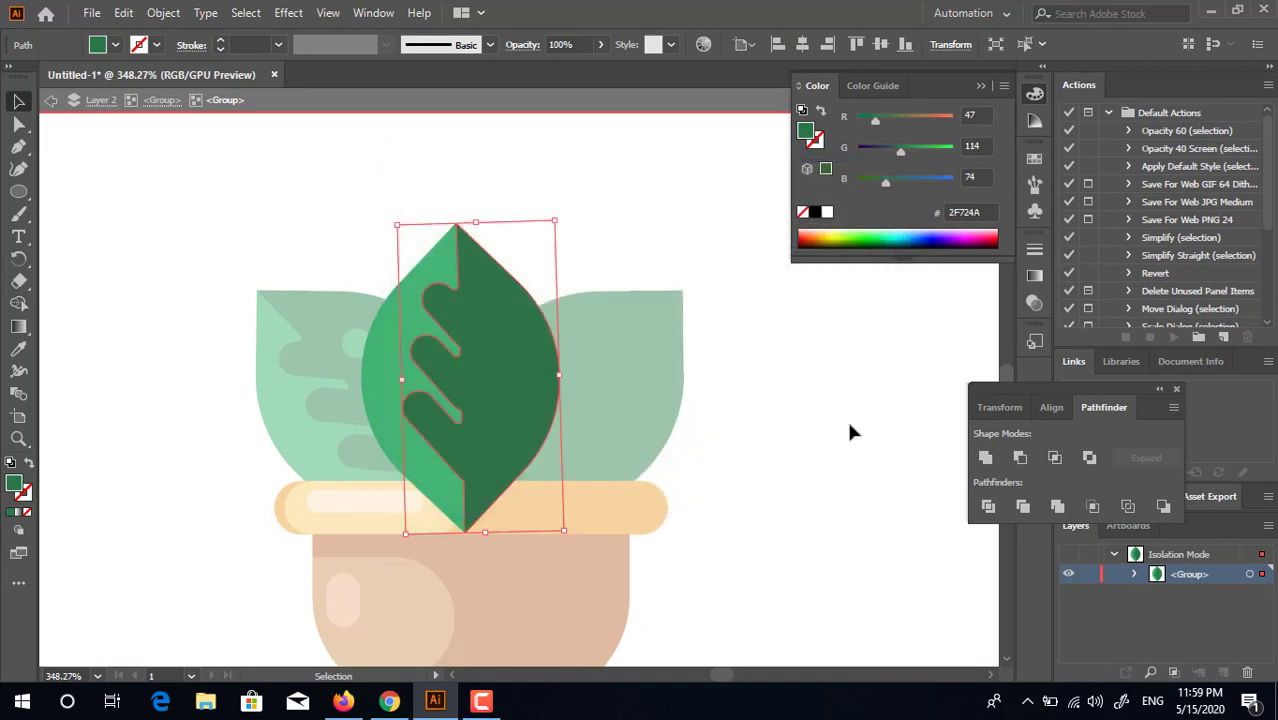
Leave the centre leaf's isolated group and send the whole centre leaf behind the right leaf
double_click(846, 418)
key(z)
drag(833, 411, 736, 493)
drag(648, 466, 680, 476)
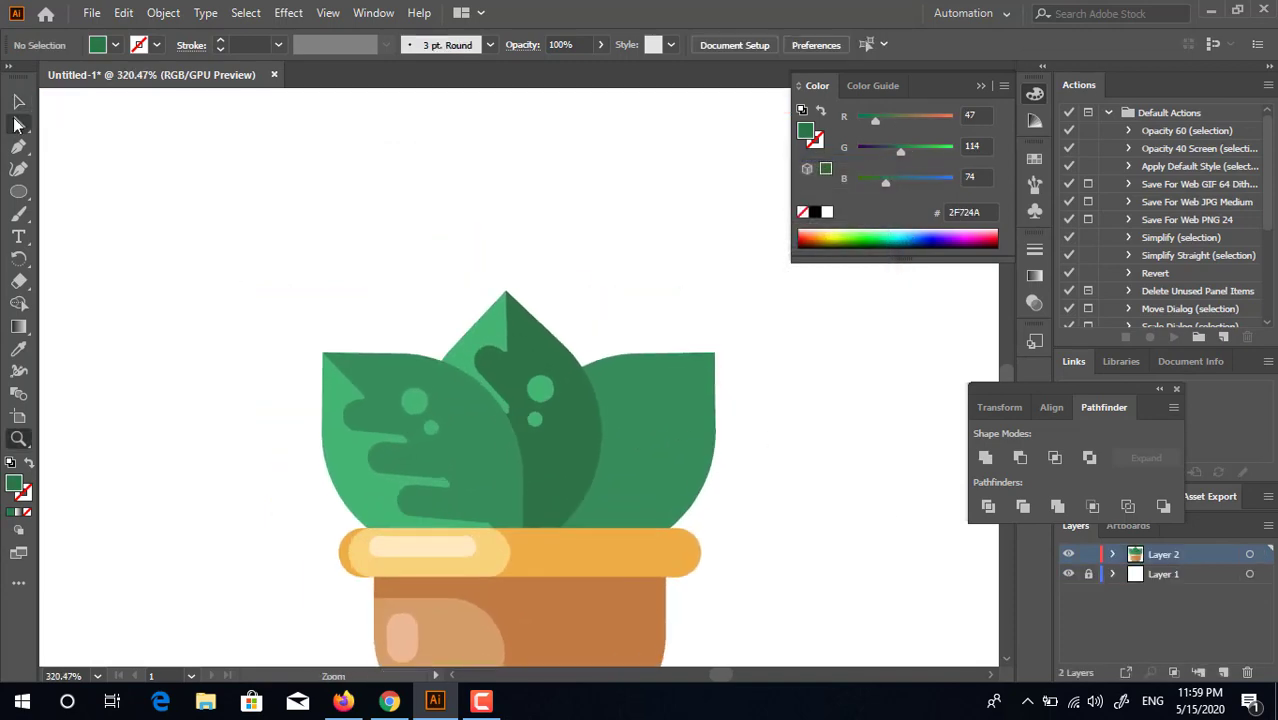
click(18, 101)
click(585, 426)
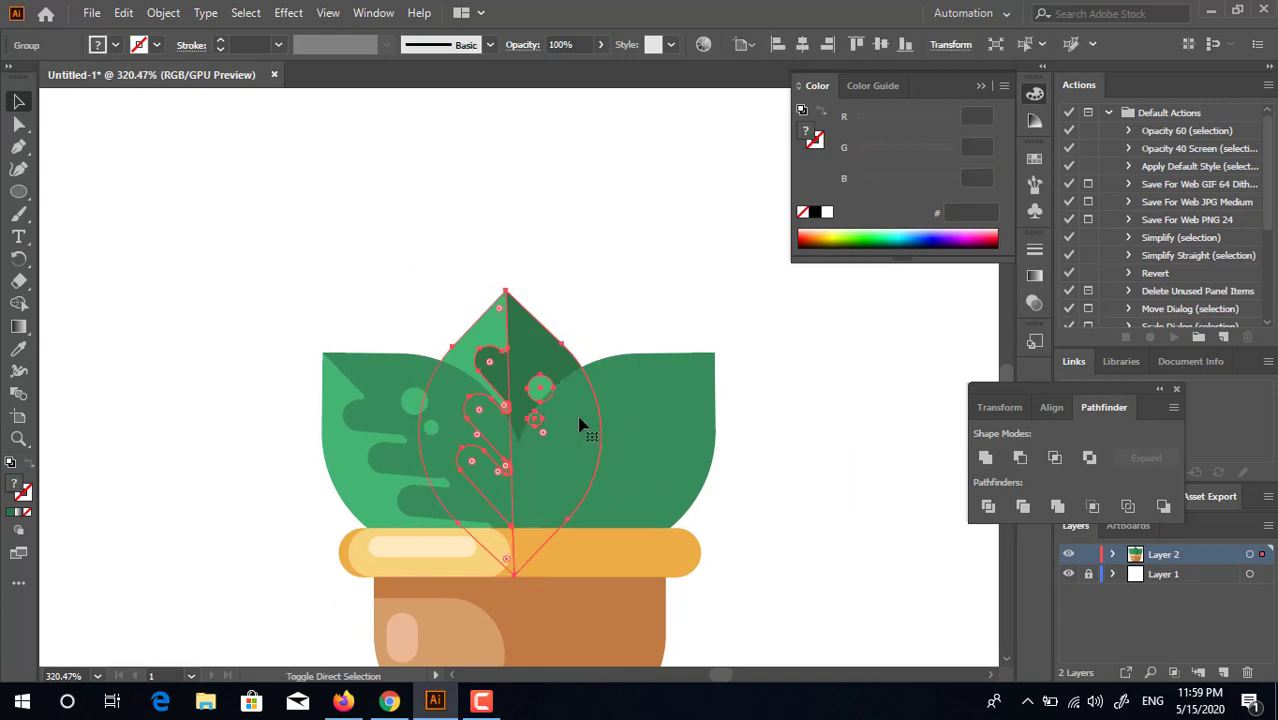
key(ctrl+bracketleft)
Nudge the right leaf slightly away from the left leaf and raise the centre leaf a little between them
click(536, 457)
shift+click(377, 437)
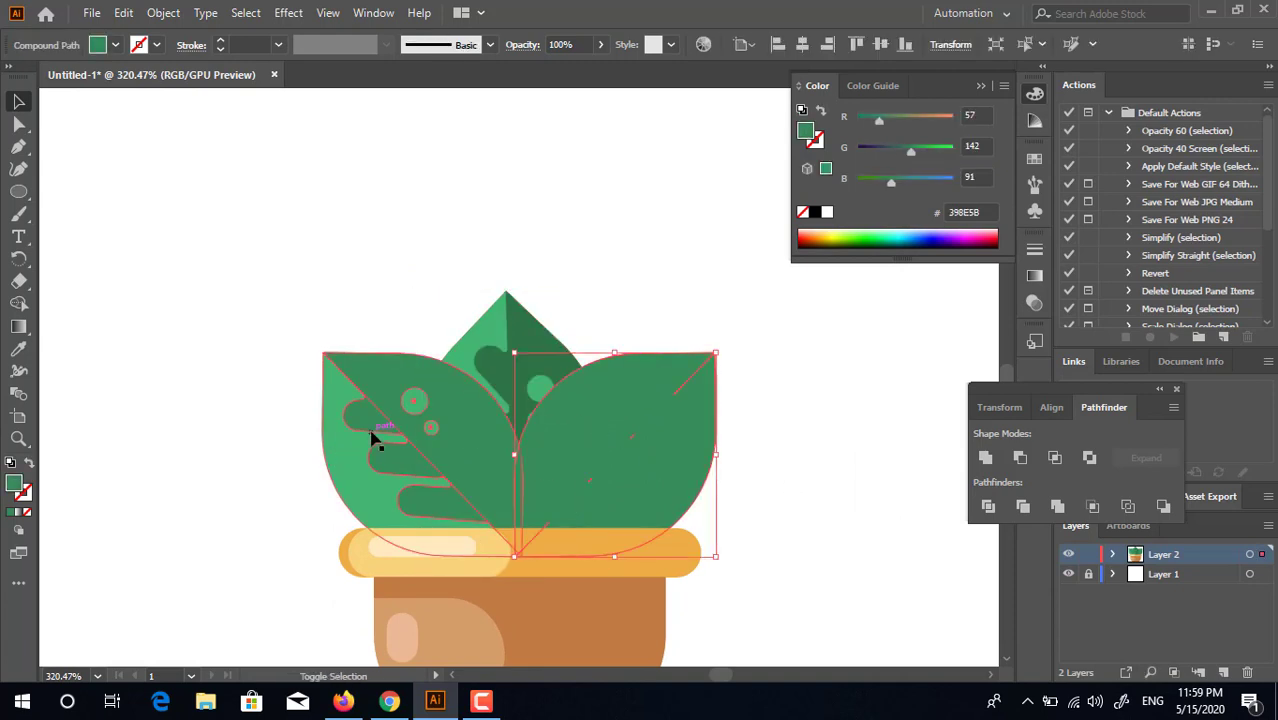
drag(730, 560, 816, 489)
key(z)
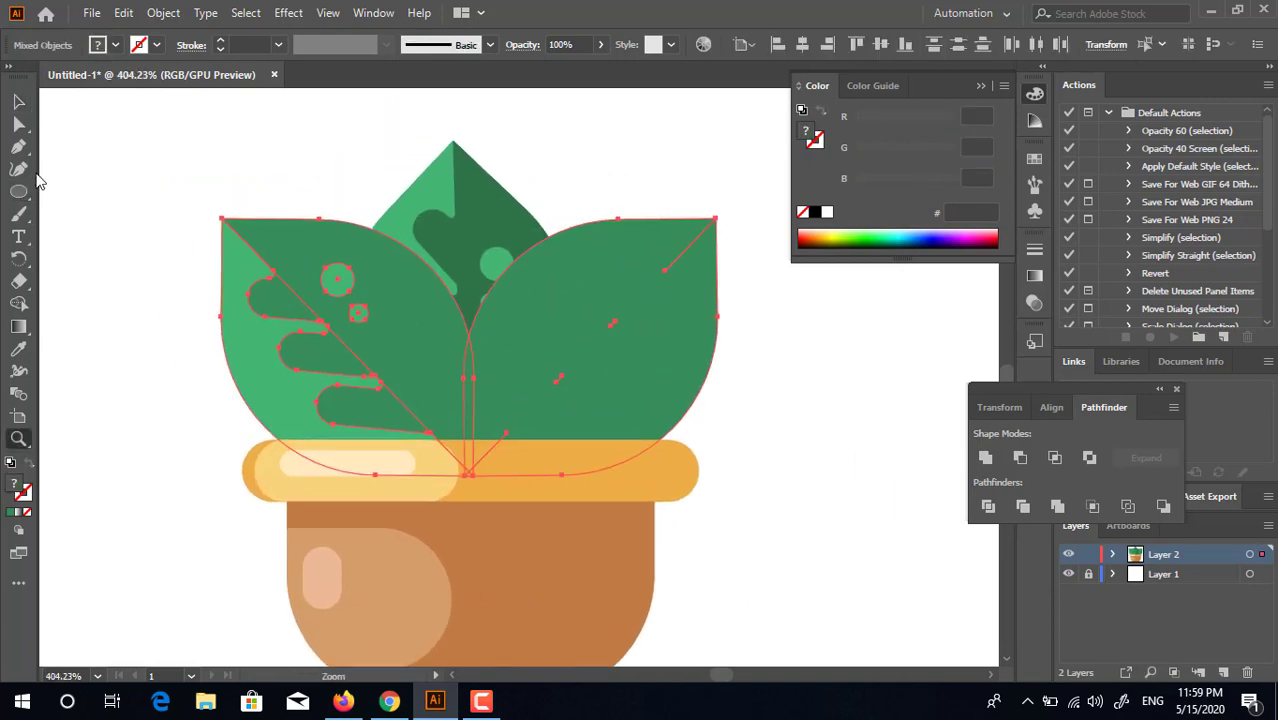
click(9, 106)
click(128, 163)
drag(570, 398, 577, 398)
click(797, 462)
drag(471, 228, 474, 205)
click(796, 480)
drag(783, 452, 799, 496)
key(z)
drag(752, 428, 790, 436)
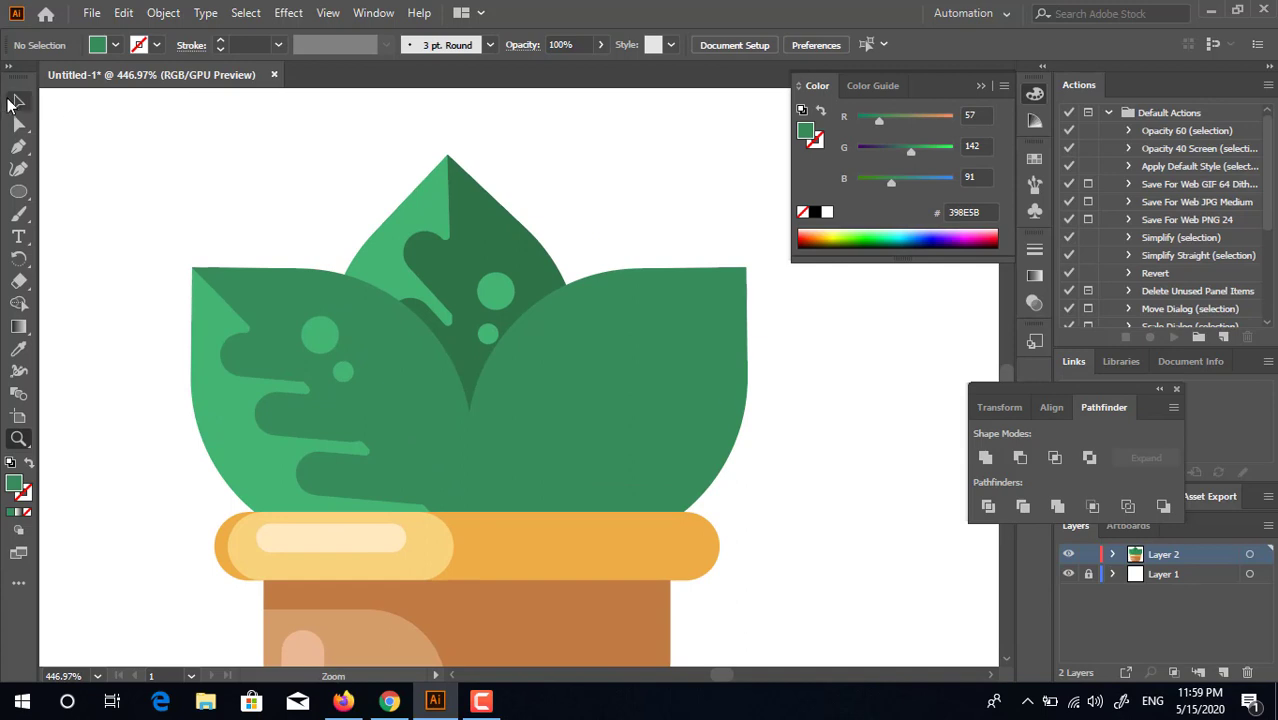
Draw a closed Pen shape from the right leaf's tip covering its lower-right half and fill it with 2F724A
click(16, 102)
click(613, 400)
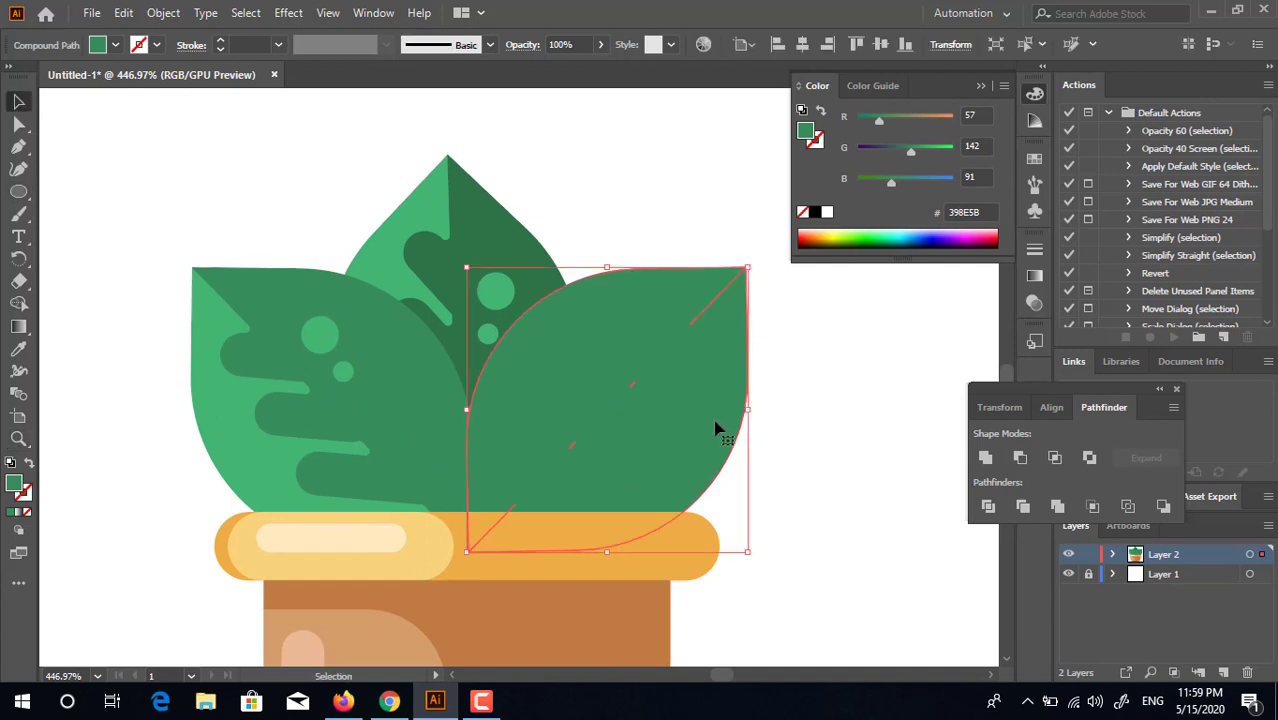
click(18, 146)
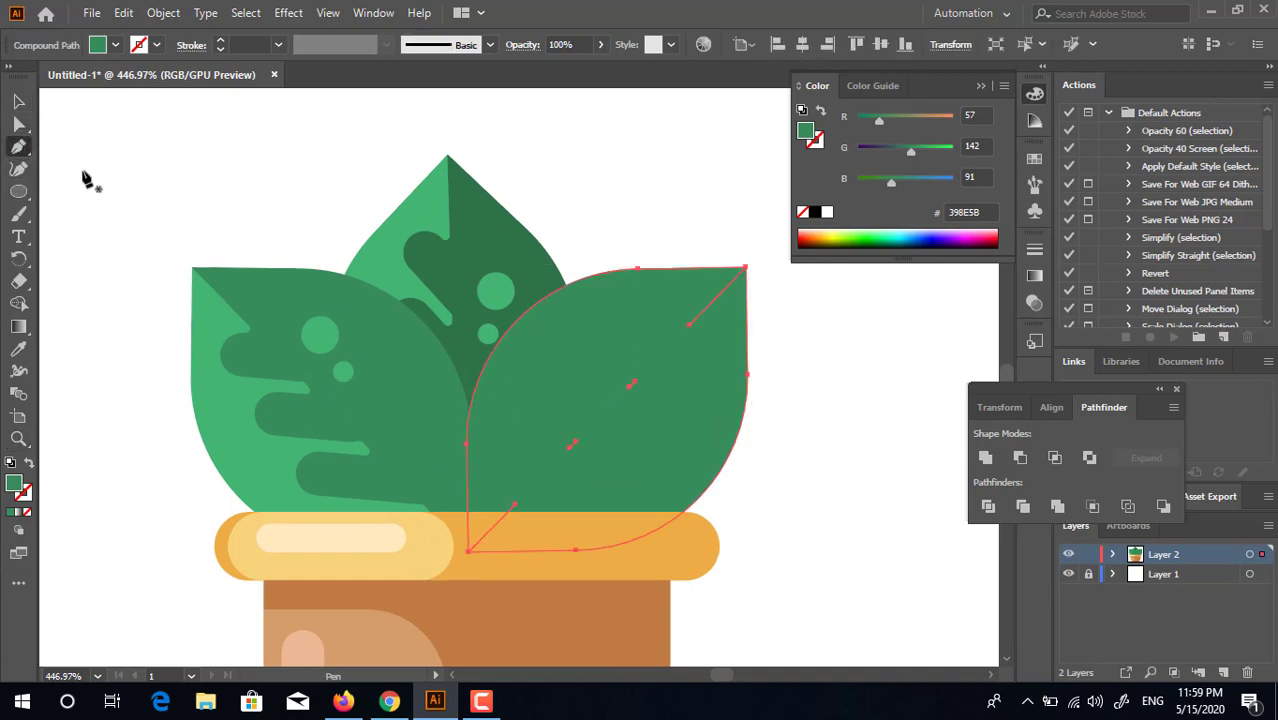
click(757, 254)
click(394, 640)
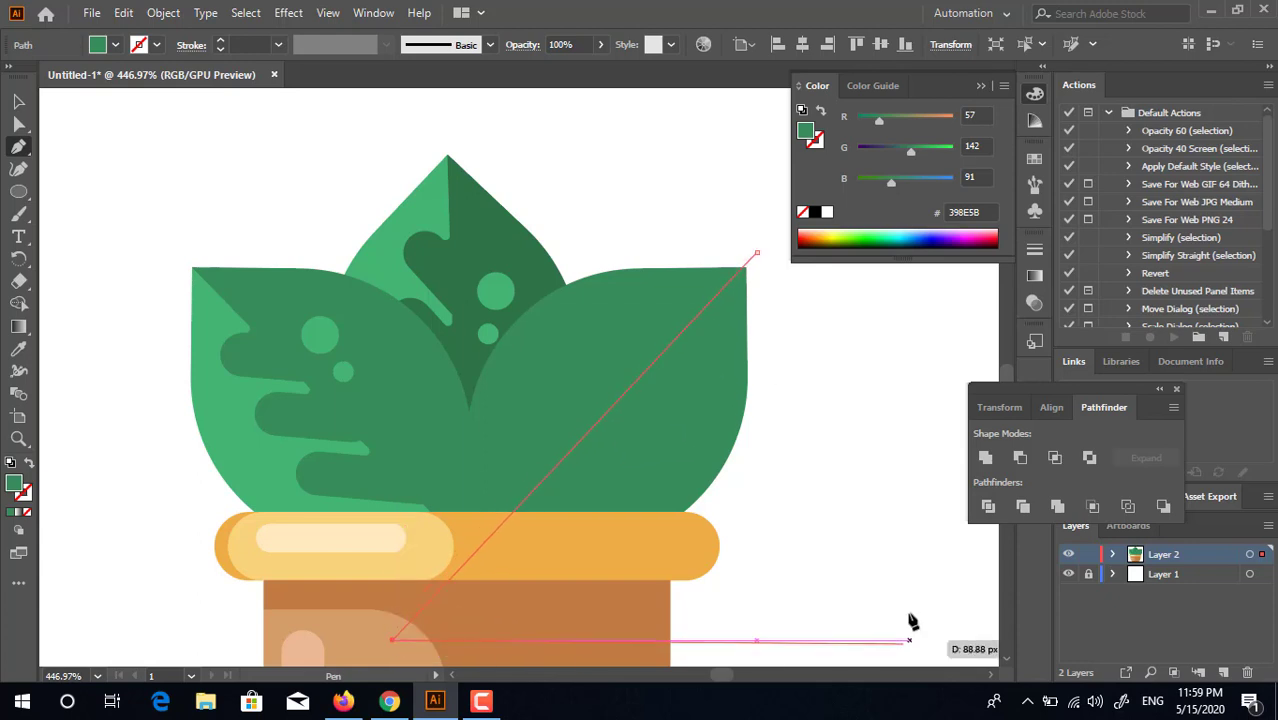
drag(853, 503, 831, 313)
click(757, 255)
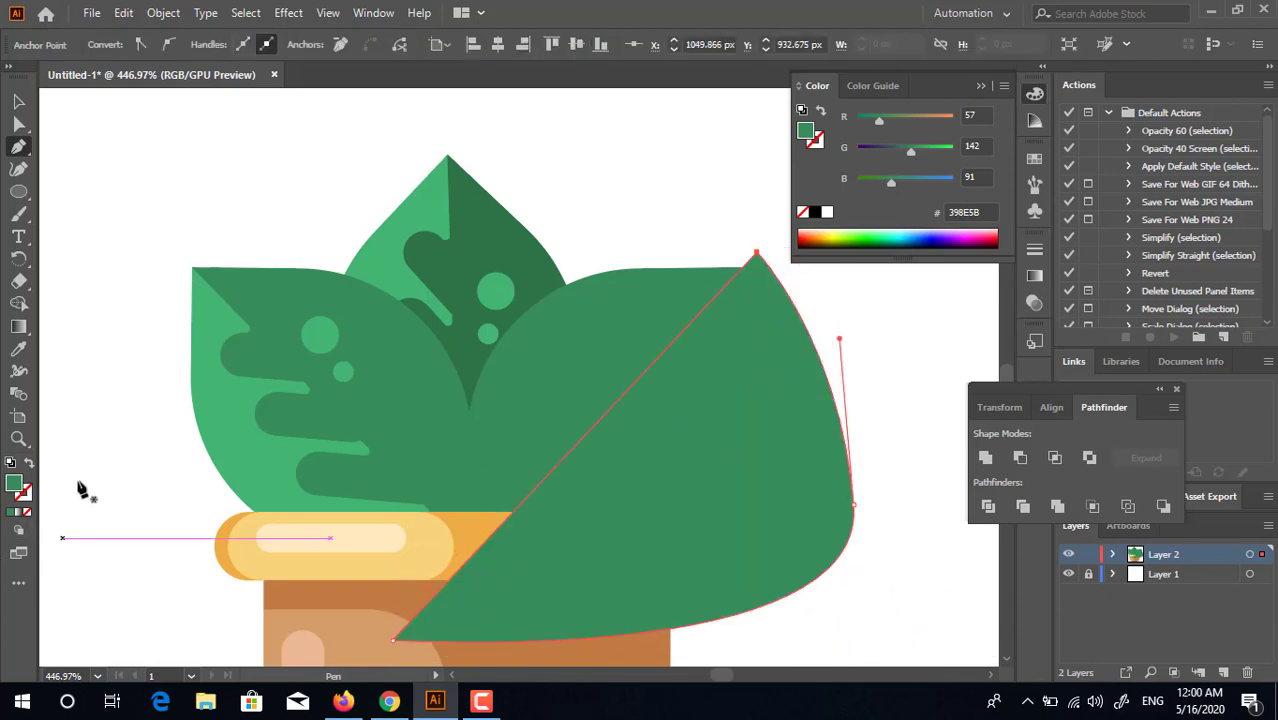
click(437, 250)
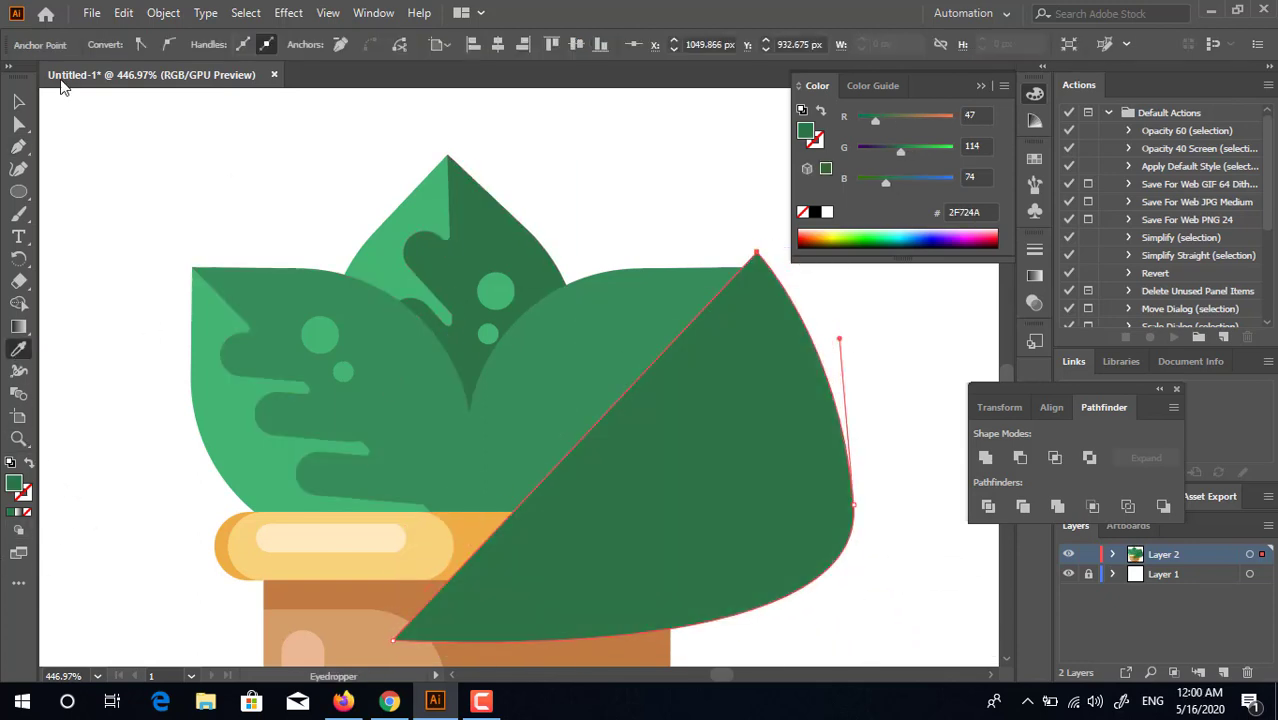
Divide the right leaf with the dark shape and delete the excess piece lying outside the leaf
click(22, 103)
shift+click(615, 323)
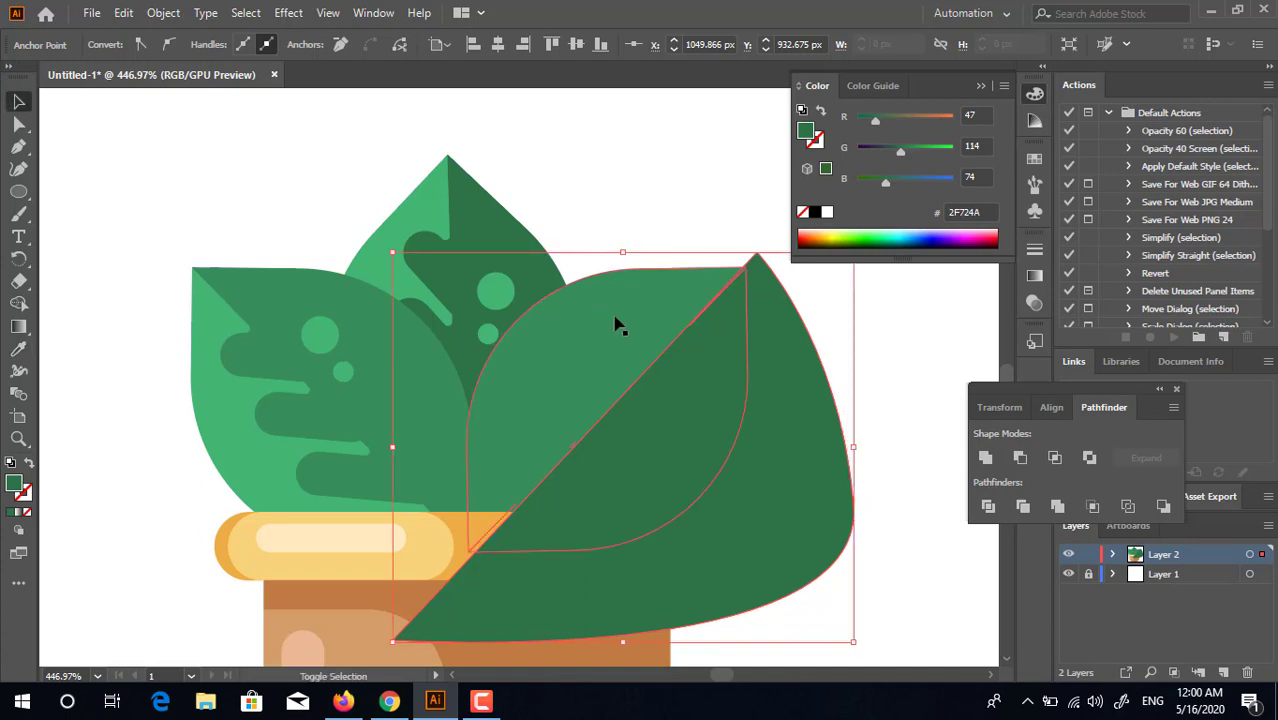
click(992, 509)
double_click(571, 414)
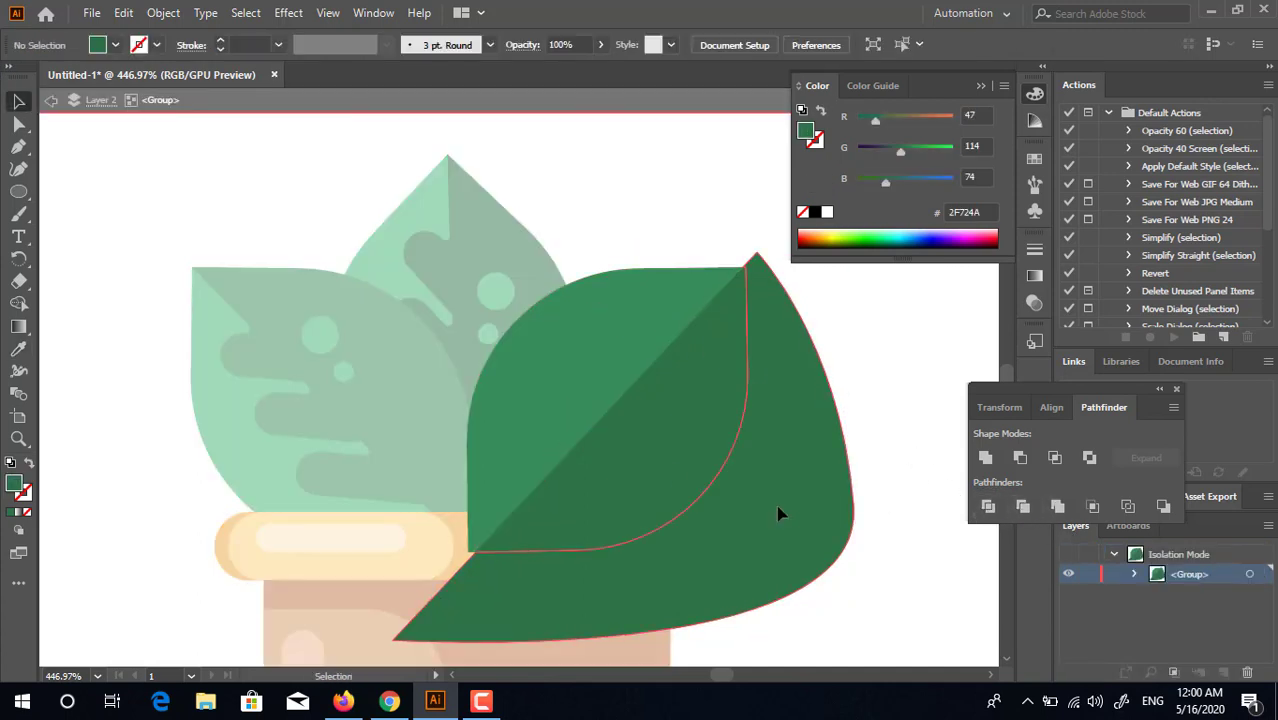
click(779, 514)
key(Delete)
Draw a larger and a smaller 2F724A circle on the right leaf's lighter half
click(18, 191)
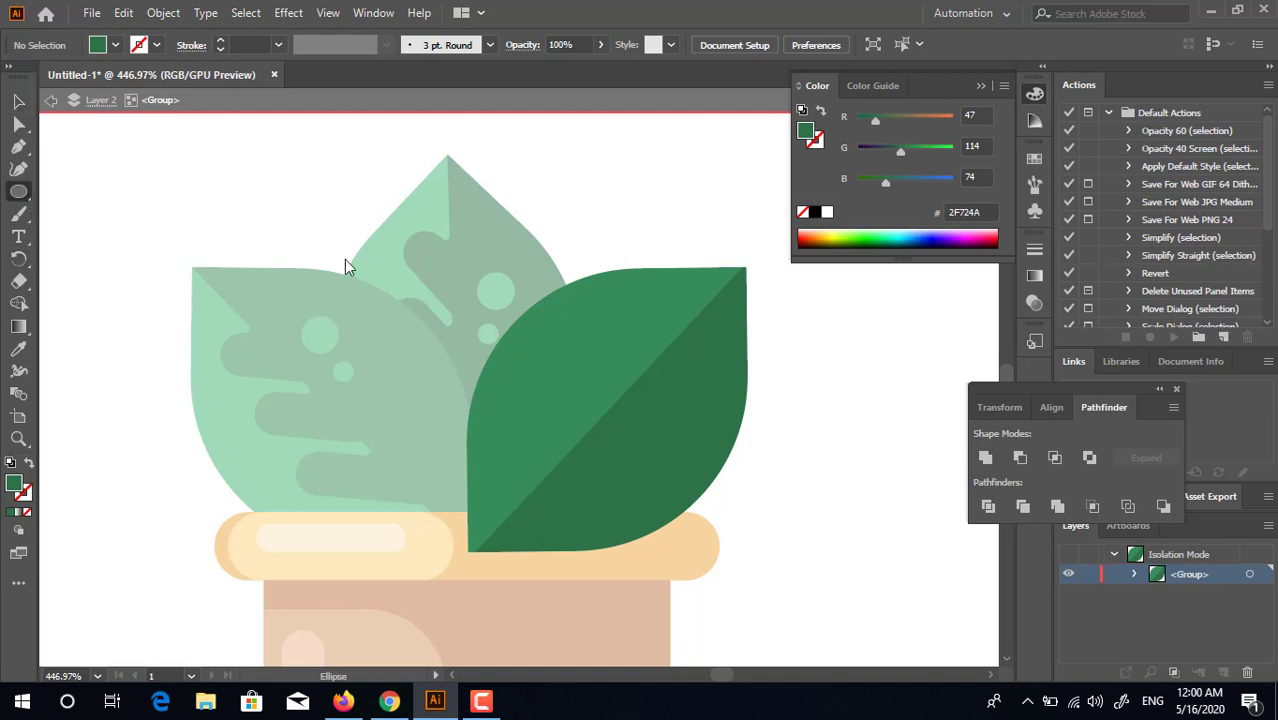
drag(574, 353, 617, 372)
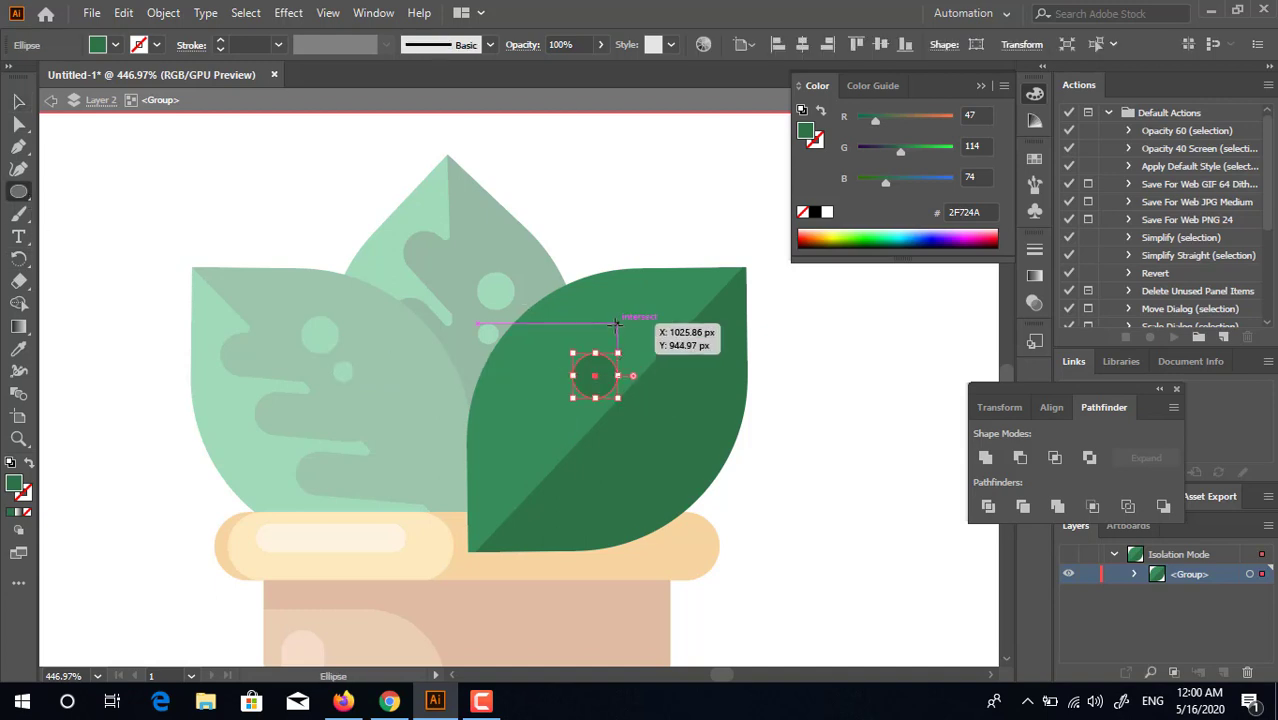
drag(612, 327, 624, 335)
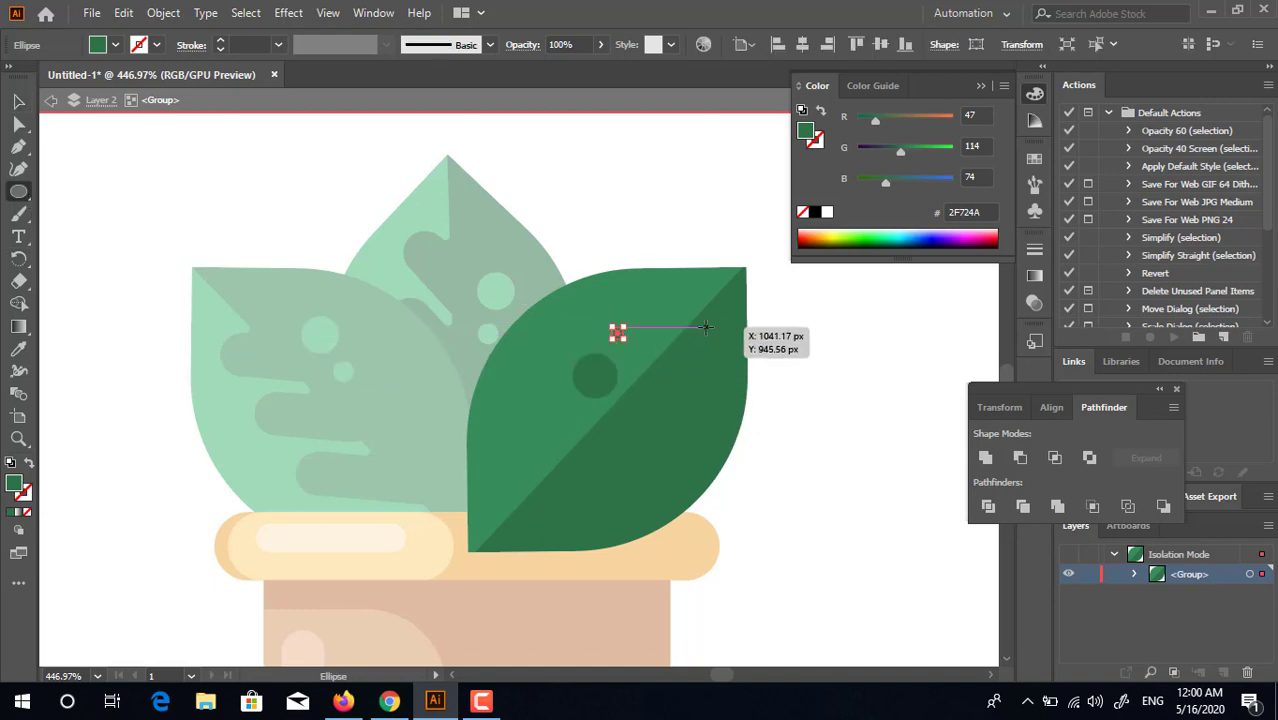
Add a circle filled with 398E5B near the tip of the right leaf's dark half, plus a smaller copy beside it
drag(705, 324, 741, 360)
click(18, 350)
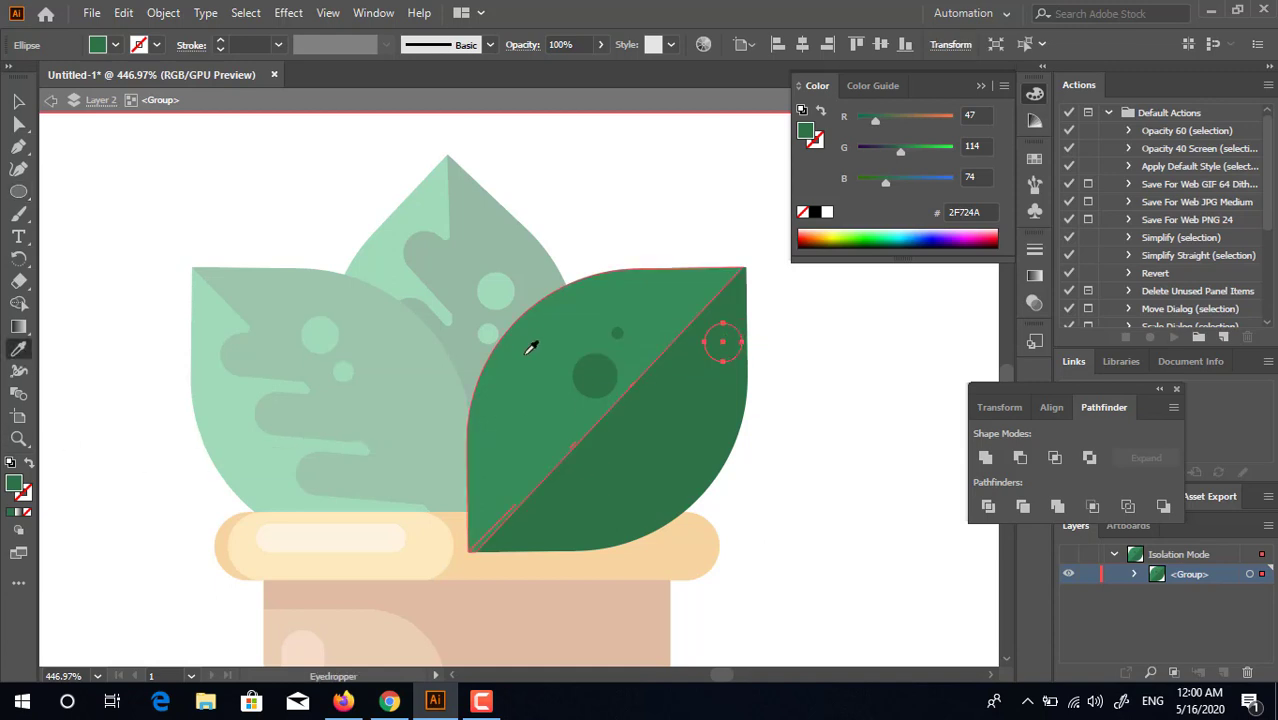
click(660, 310)
click(18, 101)
click(781, 397)
drag(724, 348, 702, 376)
double_click(871, 446)
Isolate the right leaf's group and draw a narrow upright 2F724A rectangle across the lower part of its diagonal
scroll(871, 446, down, 4)
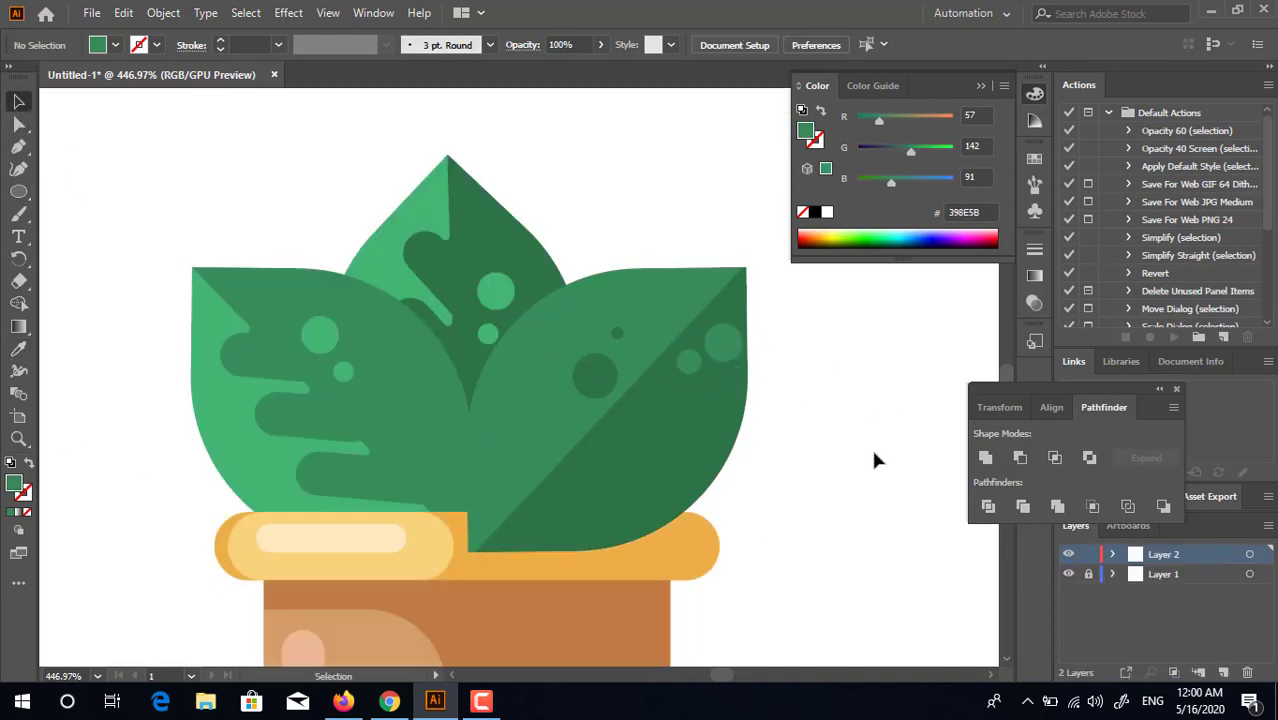
scroll(644, 494, up, 3)
drag(726, 571, 668, 566)
drag(216, 337, 229, 337)
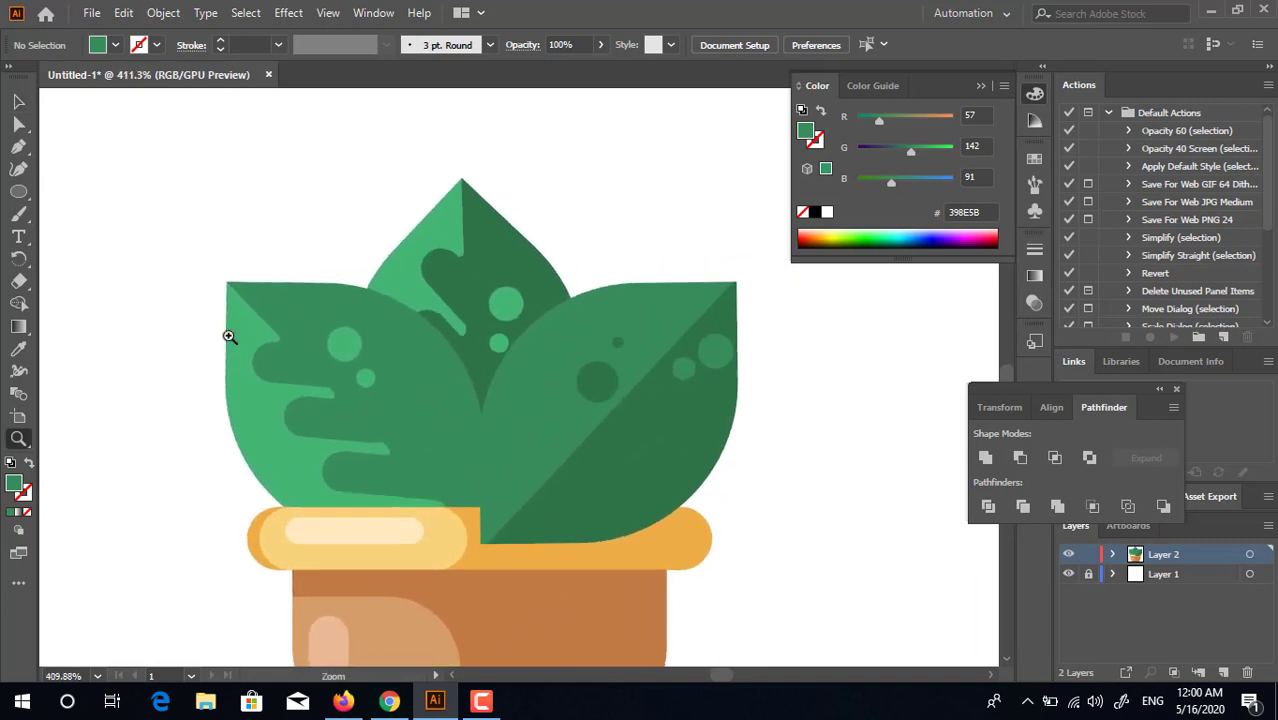
click(18, 101)
click(633, 448)
double_click(633, 448)
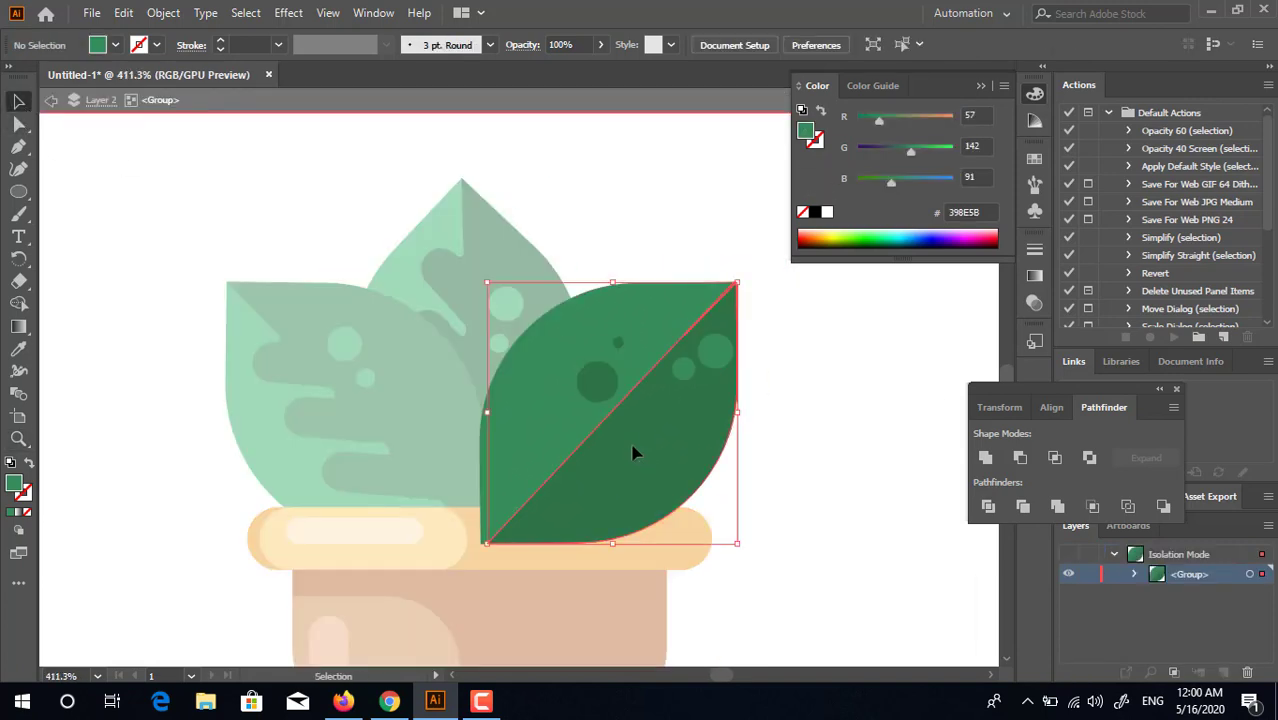
drag(18, 191, 89, 204)
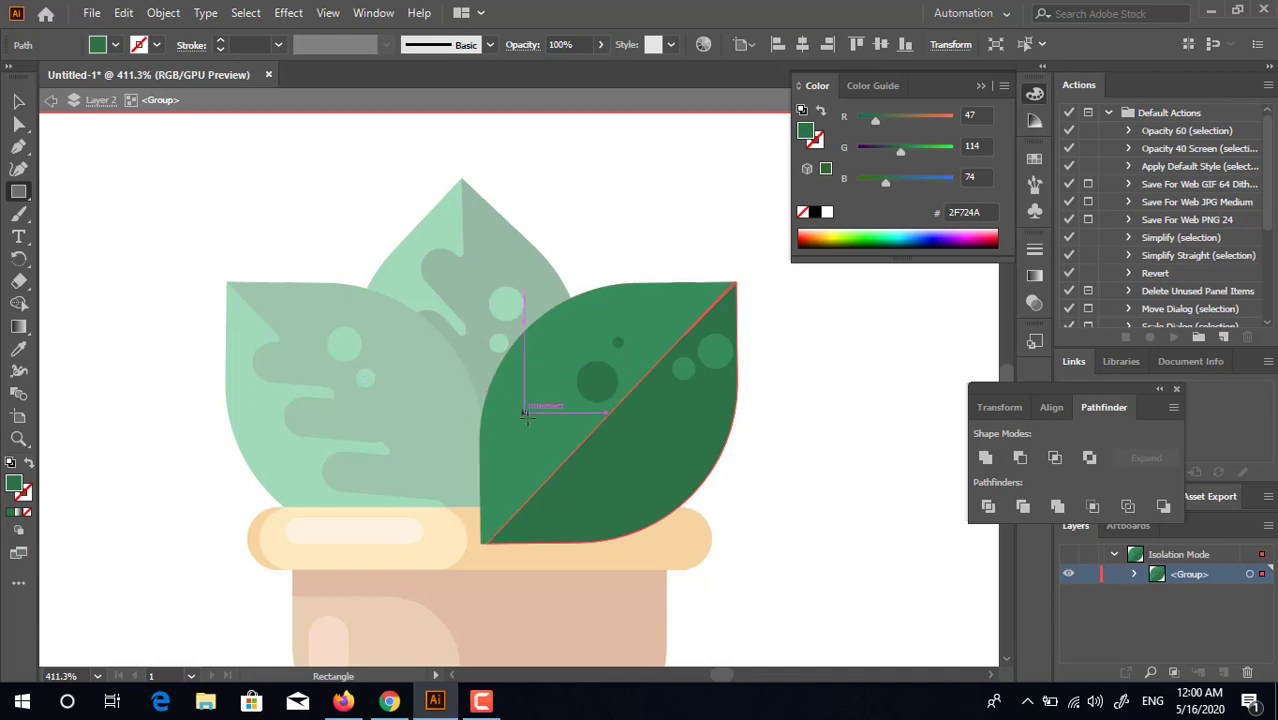
drag(526, 416, 564, 488)
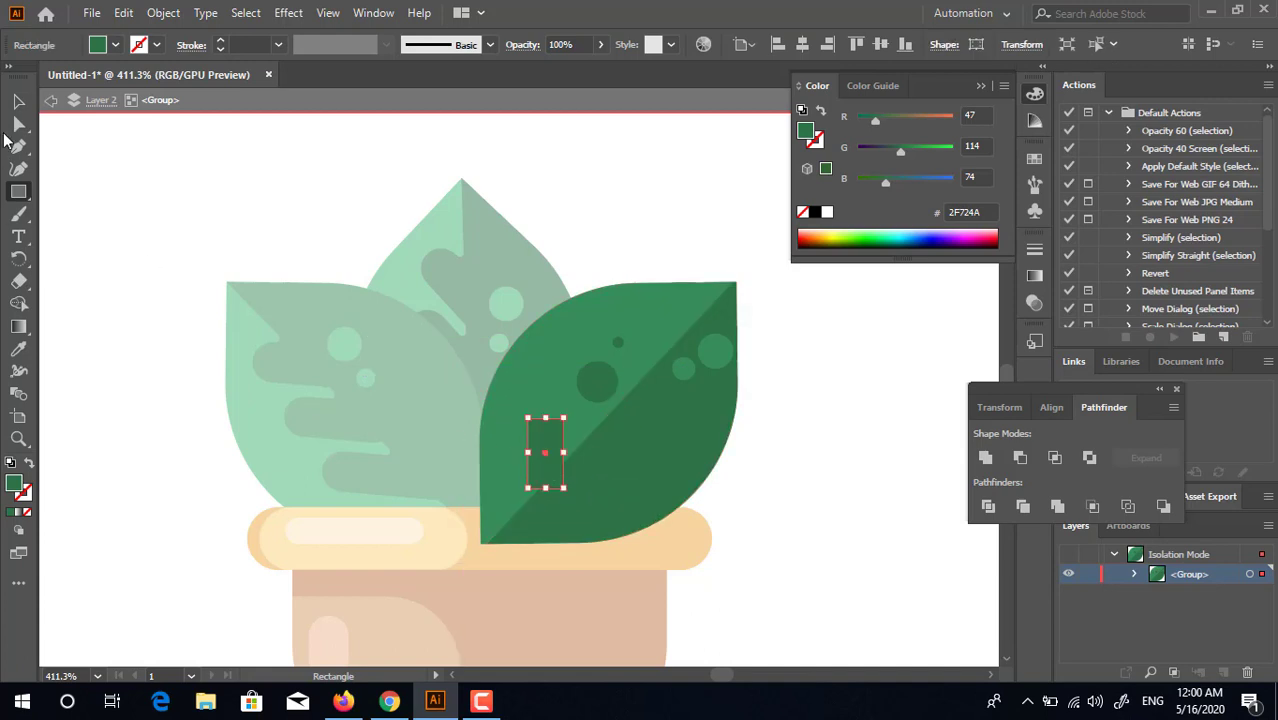
Fully round the rectangle's corners and lengthen it downward into the leaf's dark half
click(18, 123)
drag(545, 433, 547, 531)
click(18, 101)
click(837, 513)
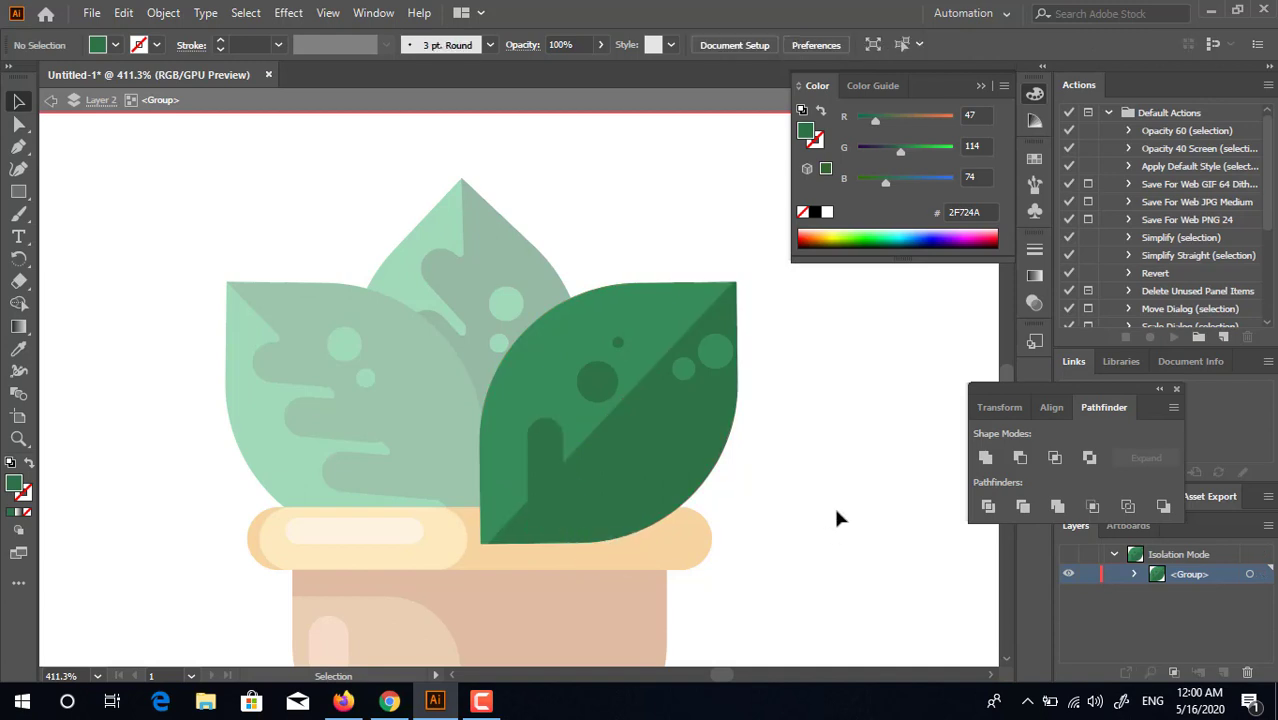
double_click(801, 443)
Reorder the right leaf so it sits behind the pot's rim and in front of the centre leaf
click(716, 431)
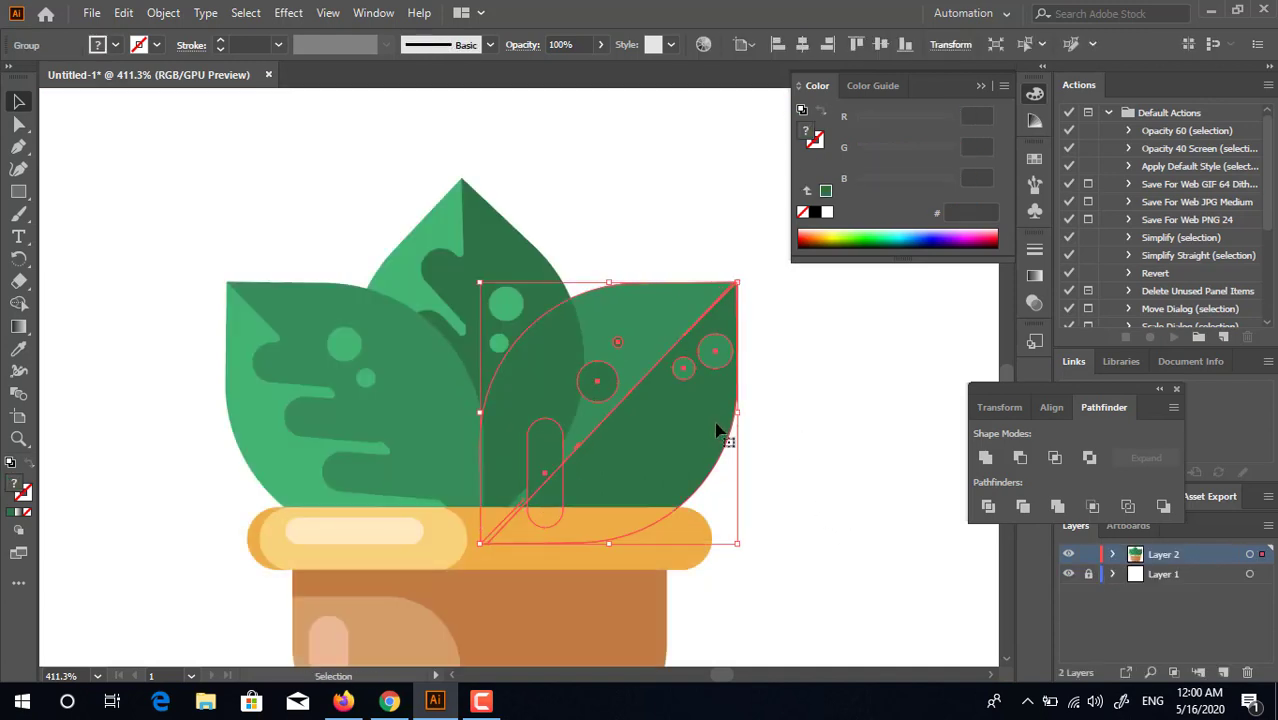
key(ctrl+])
click(764, 428)
Place a reduced copy of the centre leaf above the right leaf and unite it into a single silhouette
key(z)
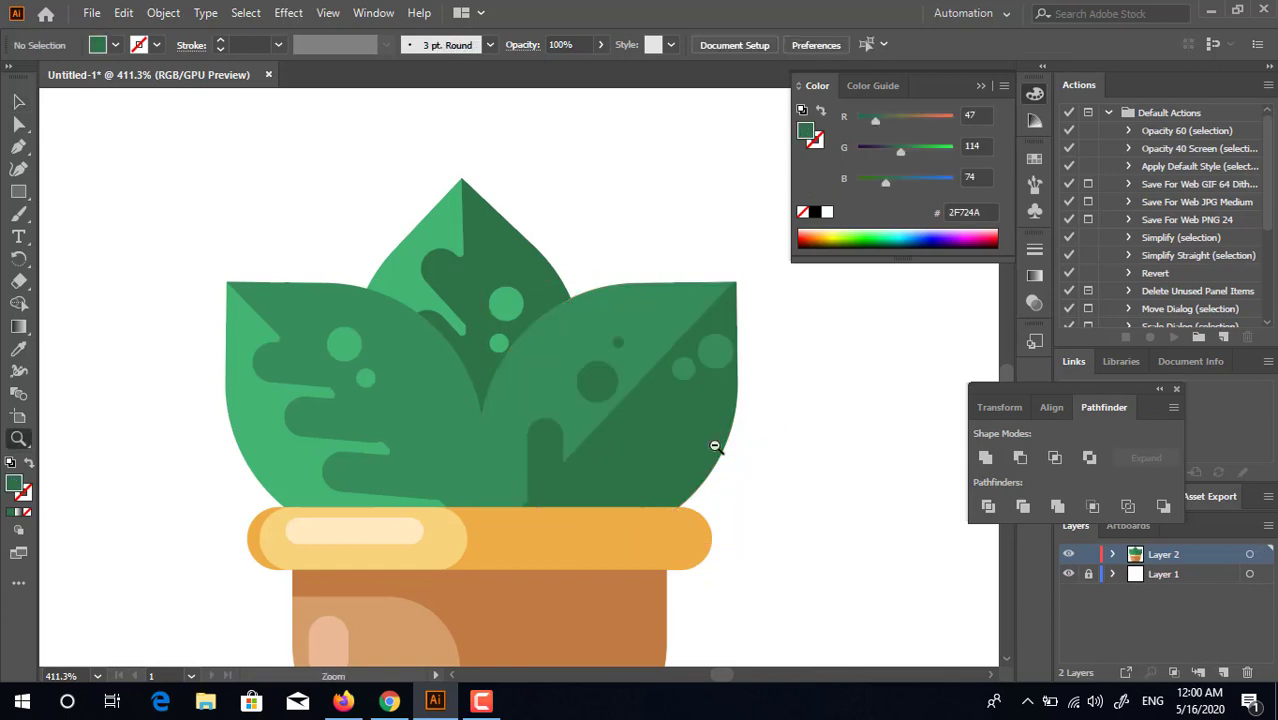
key(space)
drag(718, 445, 329, 444)
drag(664, 470, 693, 488)
key(space)
drag(643, 491, 556, 474)
drag(455, 382, 612, 506)
key(space)
click(22, 104)
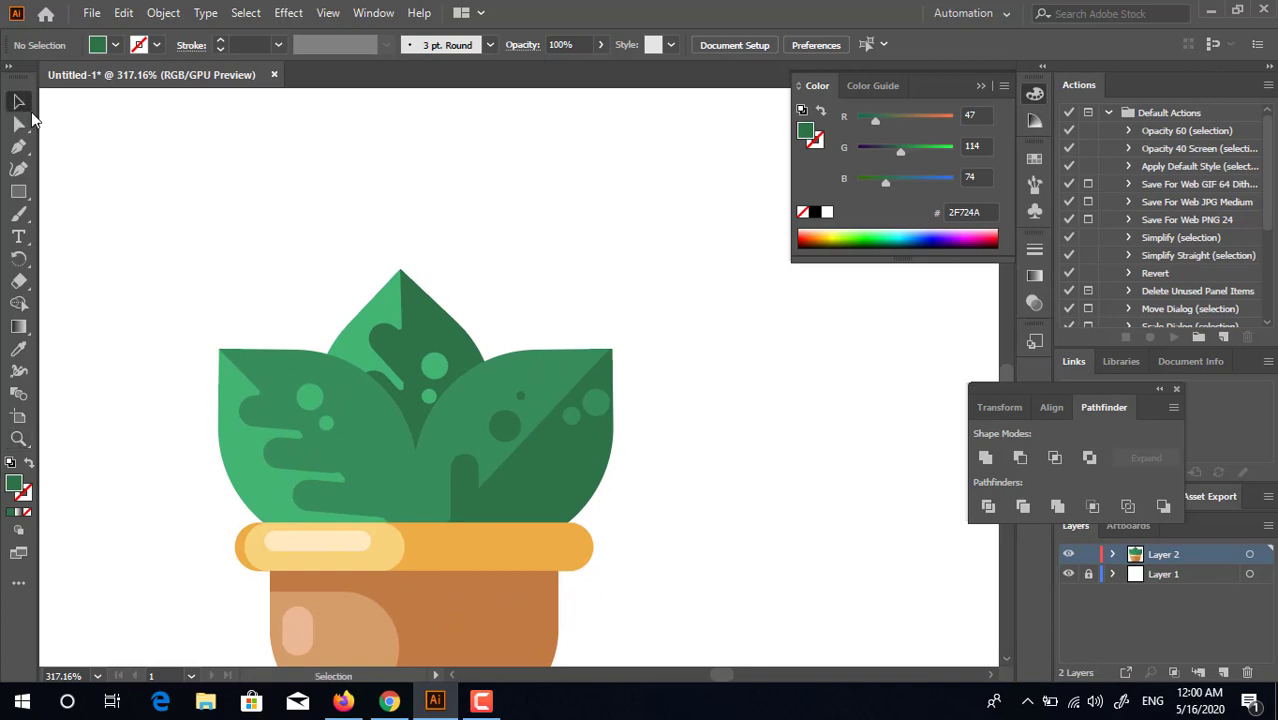
drag(423, 351, 563, 212)
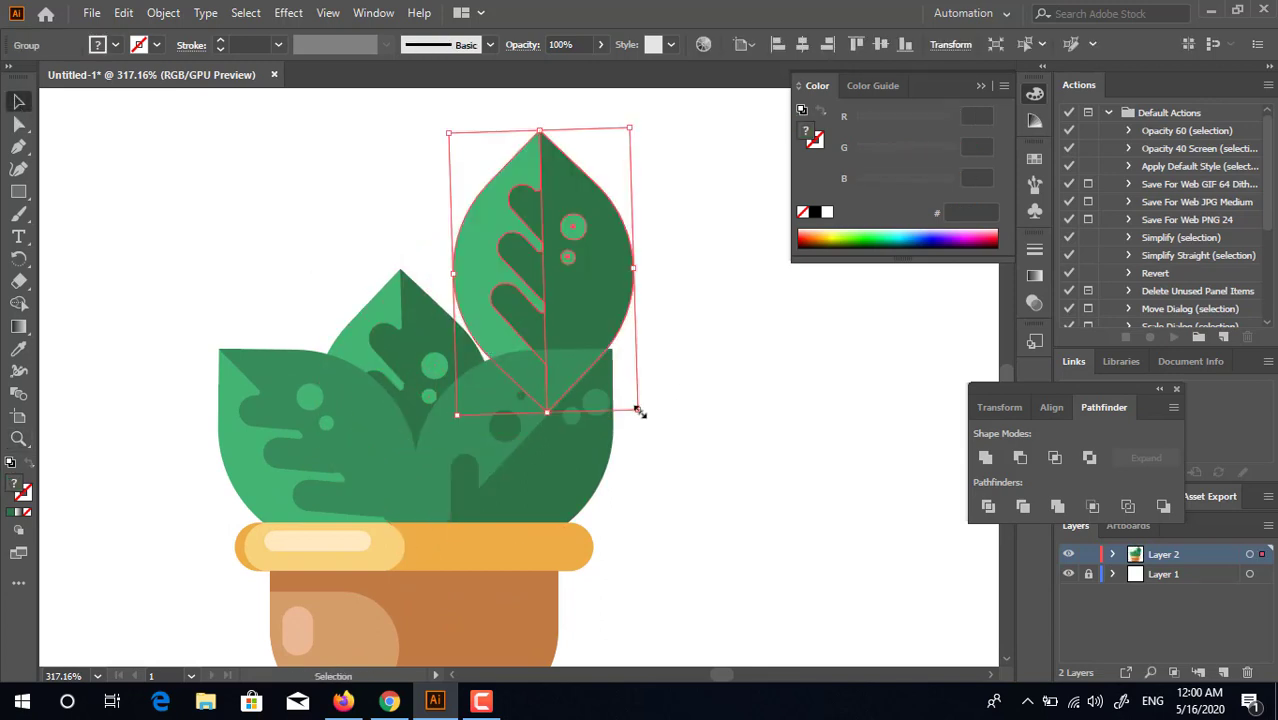
drag(637, 409, 597, 405)
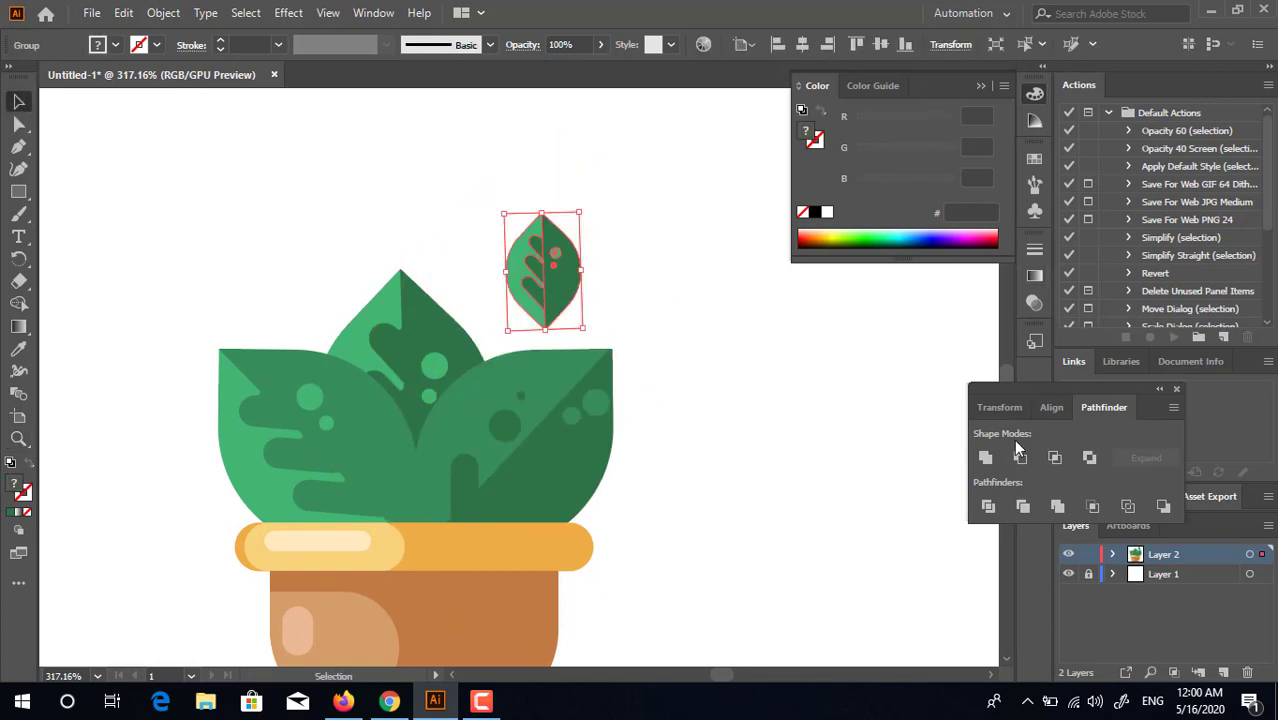
click(986, 458)
click(797, 398)
Rotate the small leaf to lean right and position it above the gap between the centre and right leaves
click(538, 268)
drag(582, 341, 756, 337)
click(756, 337)
drag(556, 290, 524, 302)
click(674, 276)
Fill the small detached leaf with the right leaf's green, 398E5B
key(z)
drag(688, 288, 420, 308)
drag(611, 322, 705, 388)
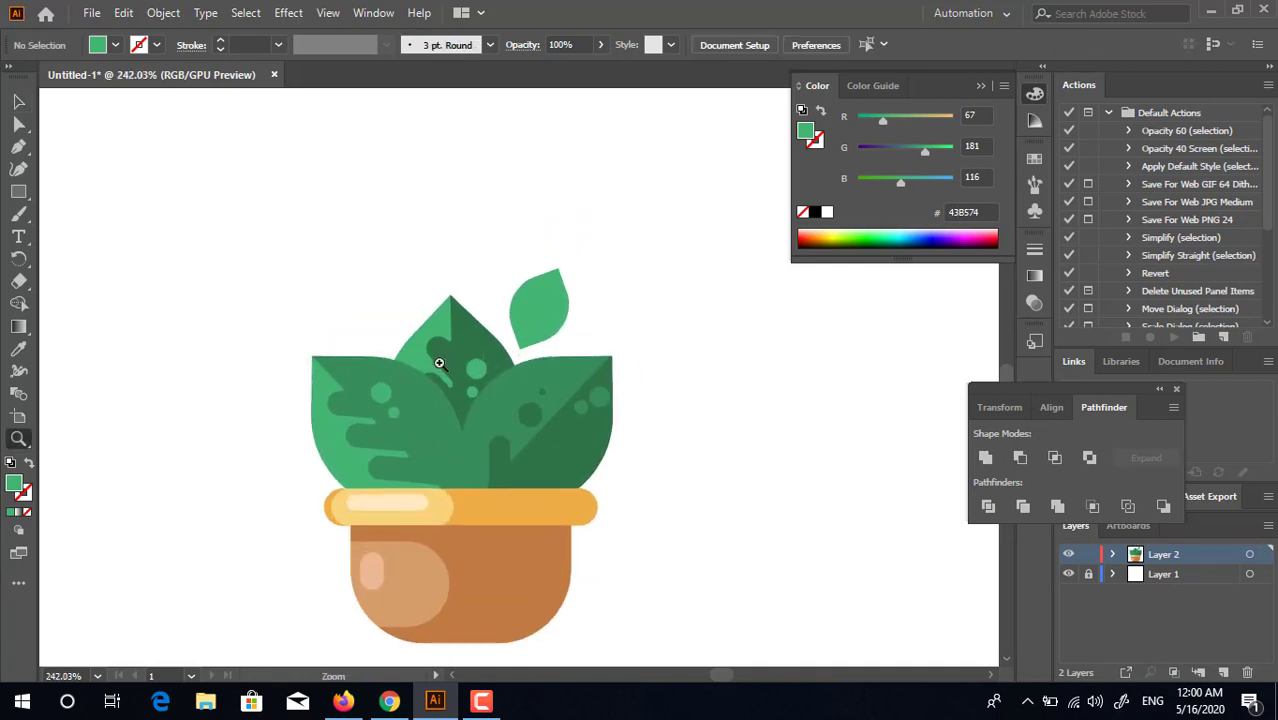
drag(390, 343, 440, 345)
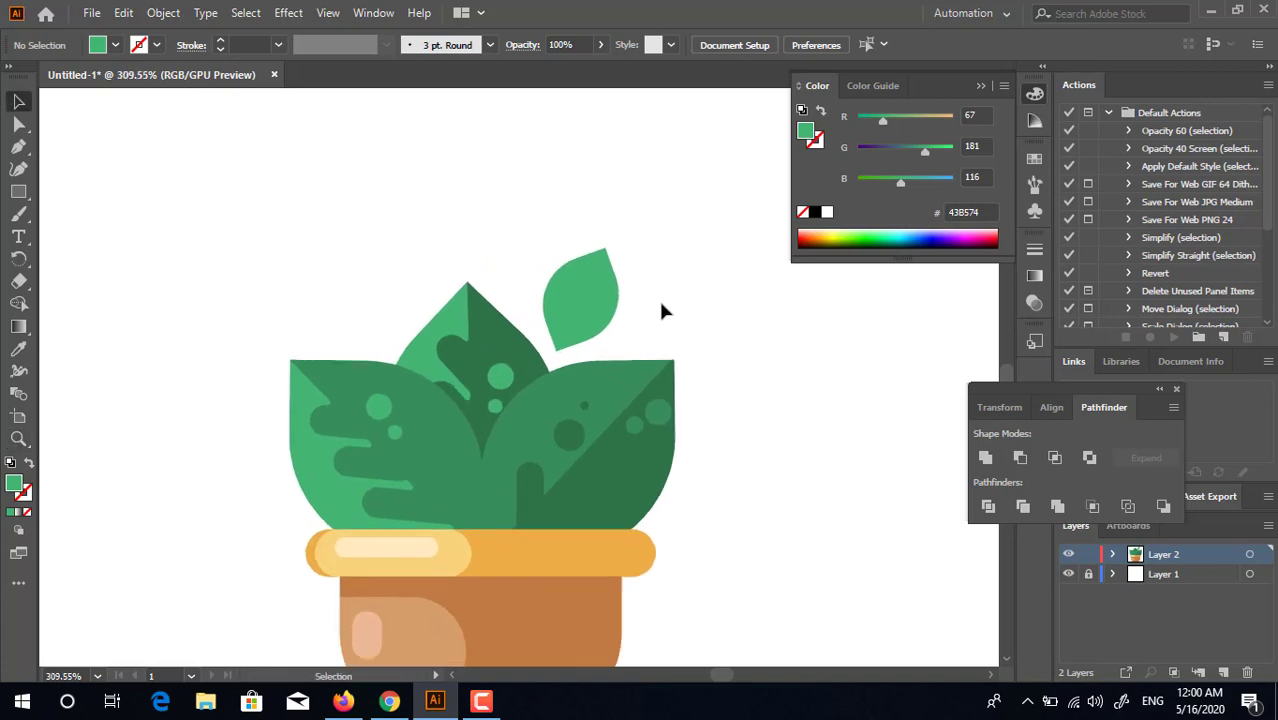
click(612, 316)
click(20, 350)
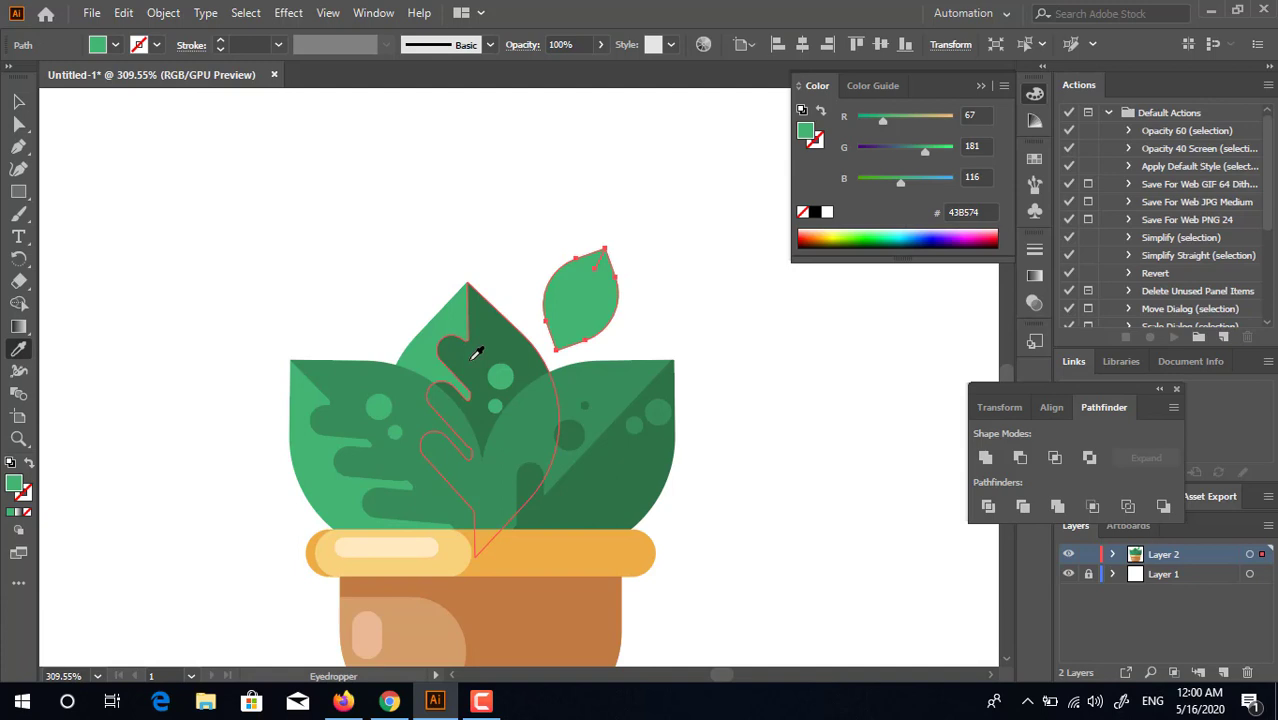
click(570, 440)
click(19, 102)
click(656, 290)
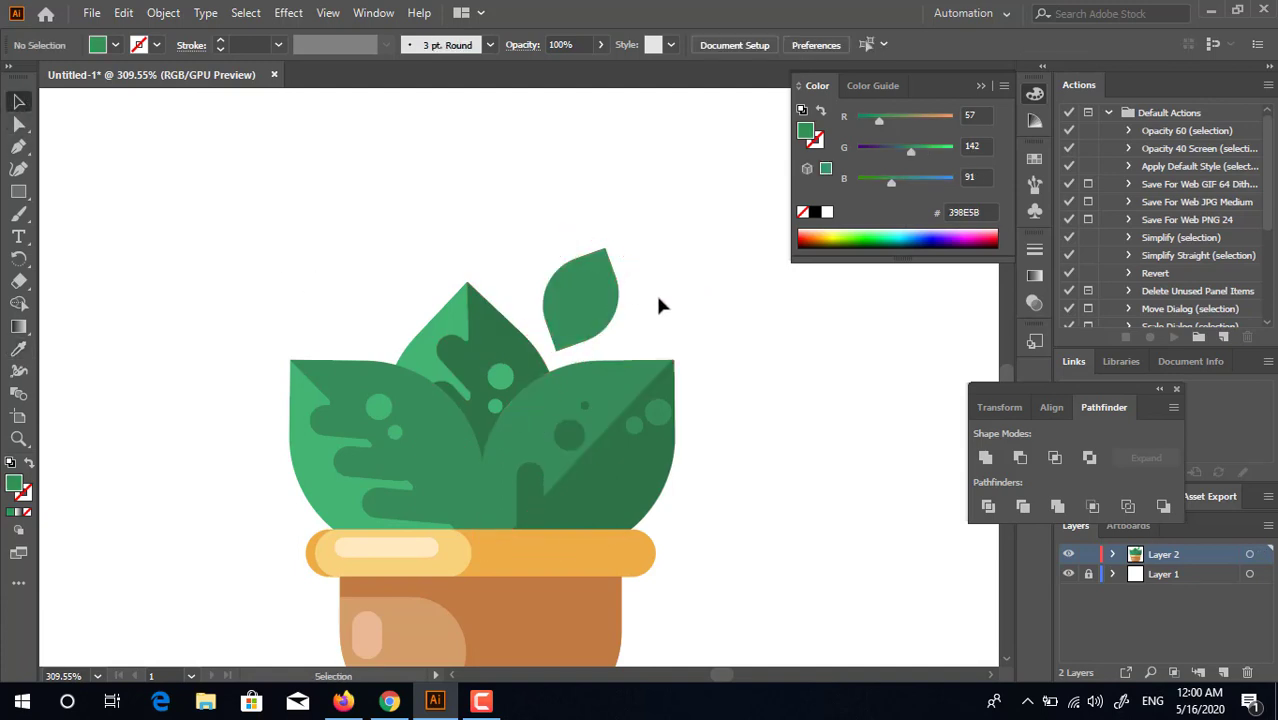
Place a smaller, left-leaning copy of the detached leaf above the gap between the left and centre leaves
drag(583, 299, 293, 299)
drag(348, 265, 305, 370)
click(334, 310)
drag(295, 290, 647, 389)
click(411, 338)
key(z)
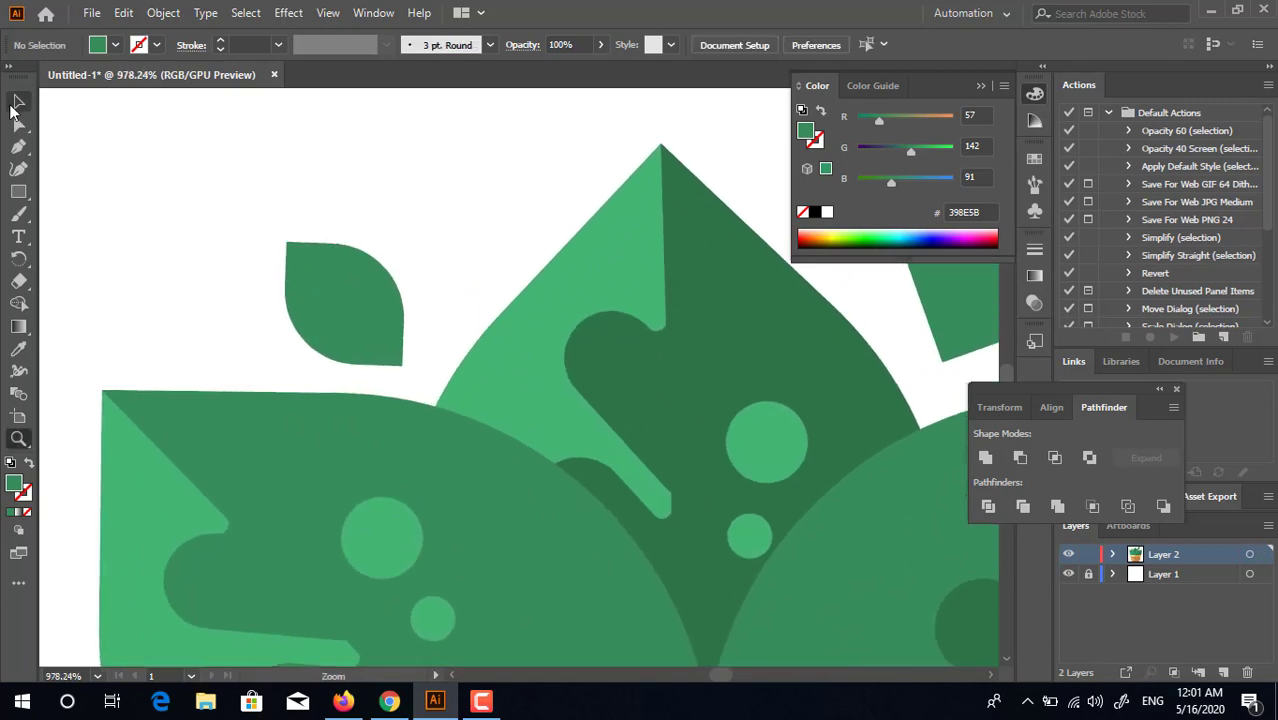
click(18, 103)
drag(335, 275, 355, 284)
click(271, 260)
Draw a small circle on the upper part of the larger detached leaf and fill it with the centre leaf's dark green, 2F724A
key(z)
drag(275, 262, 110, 270)
drag(328, 307, 454, 302)
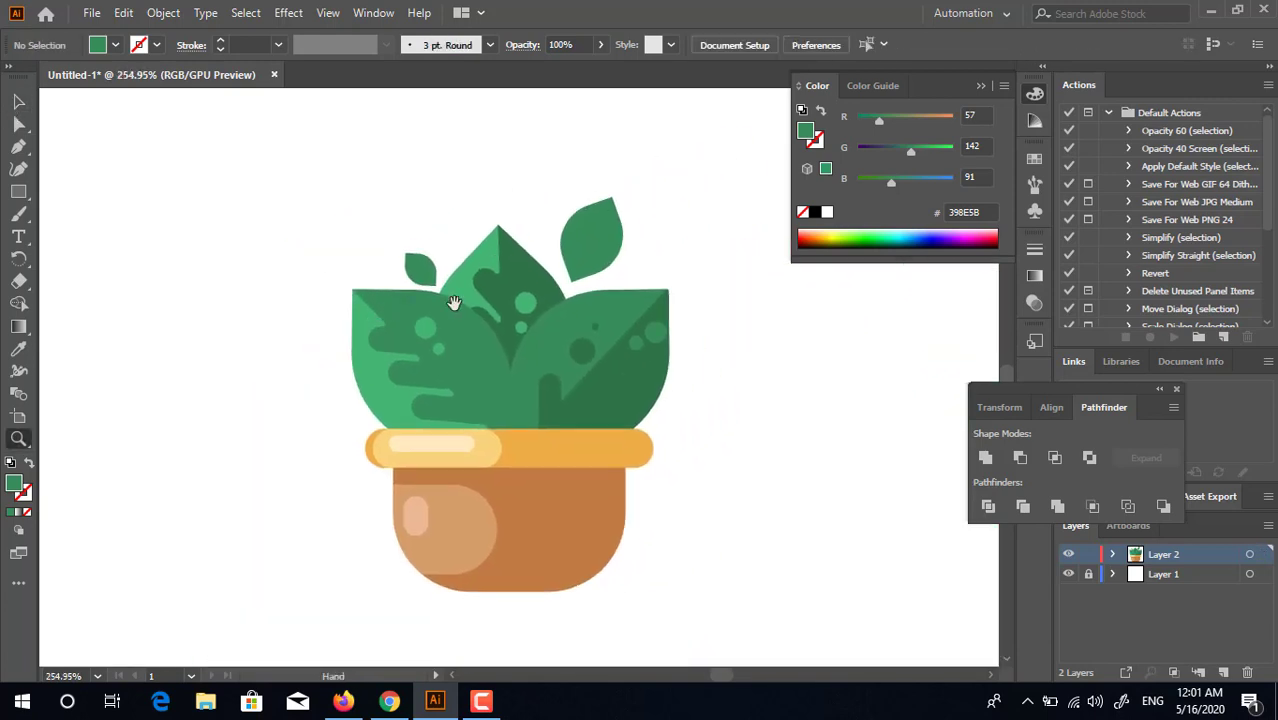
drag(570, 346, 577, 346)
drag(551, 273, 625, 326)
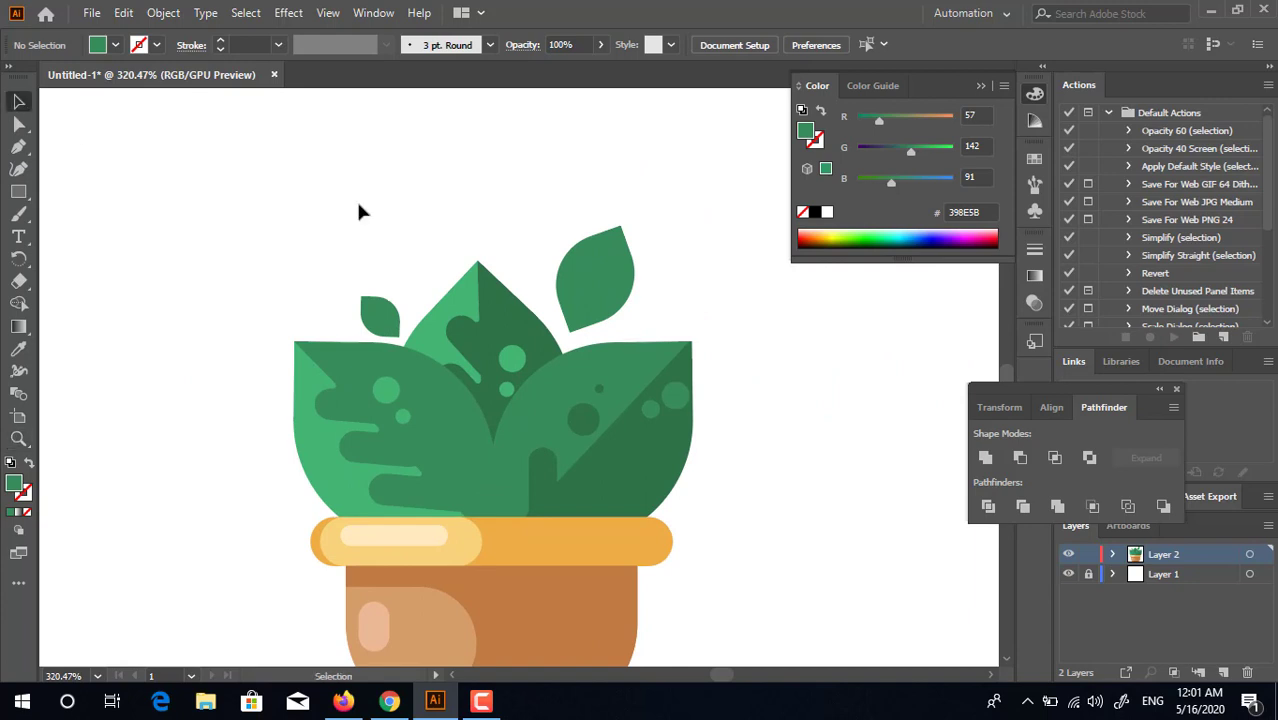
click(621, 283)
key(z)
drag(684, 245, 720, 272)
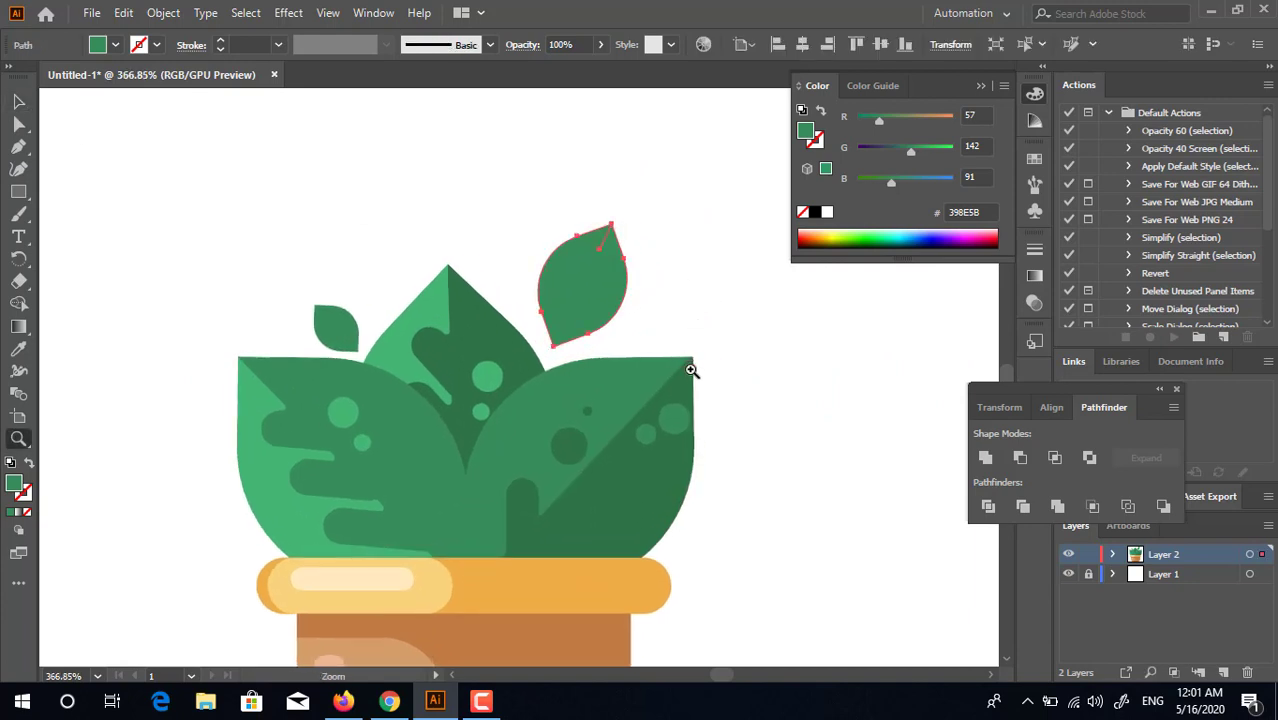
drag(690, 368, 640, 331)
drag(574, 205, 640, 210)
click(20, 192)
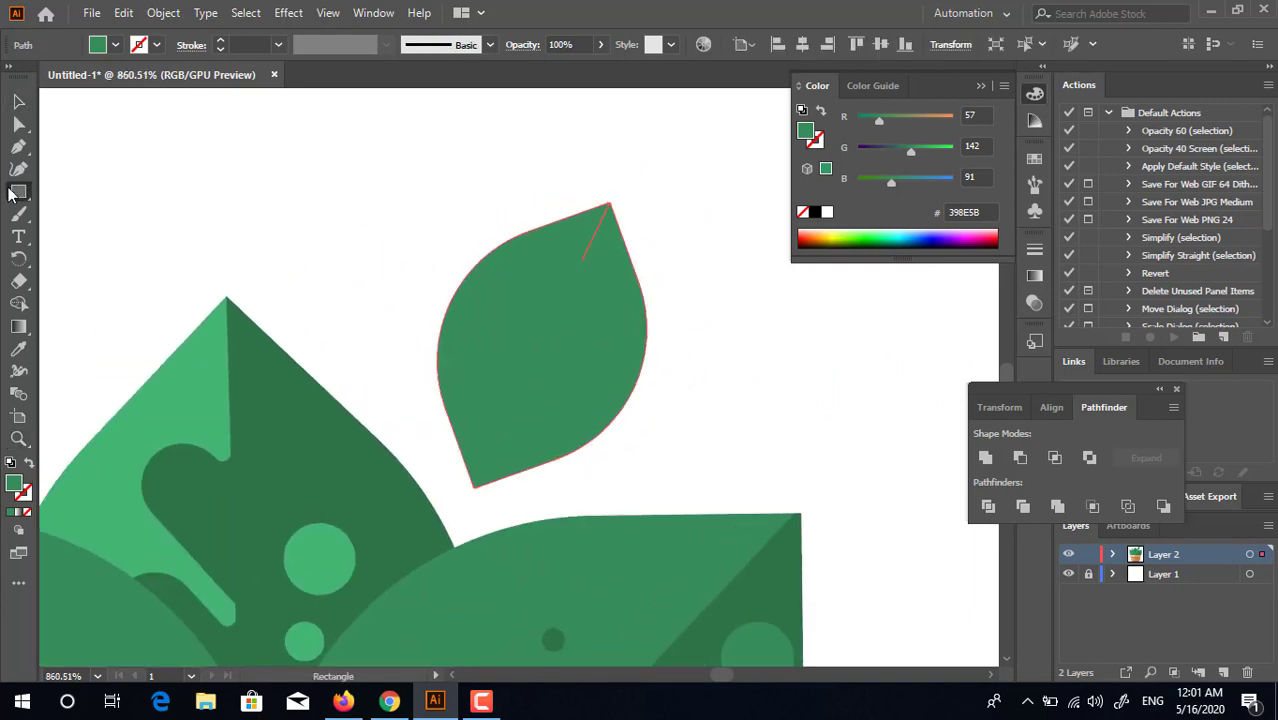
drag(10, 192, 100, 208)
drag(462, 271, 520, 316)
click(18, 348)
click(280, 422)
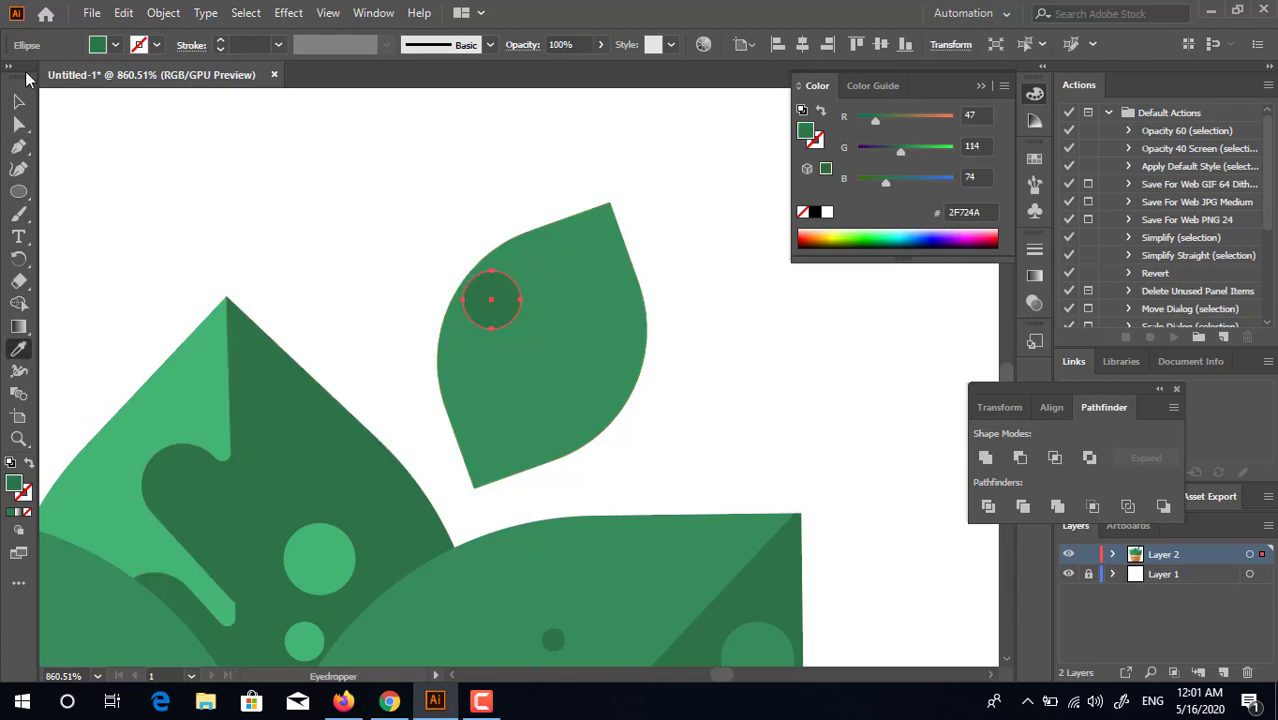
Add two smaller dark green circles below the first one to form a three-spot cluster on the larger detached leaf
drag(26, 75, 18, 102)
click(14, 130)
click(716, 320)
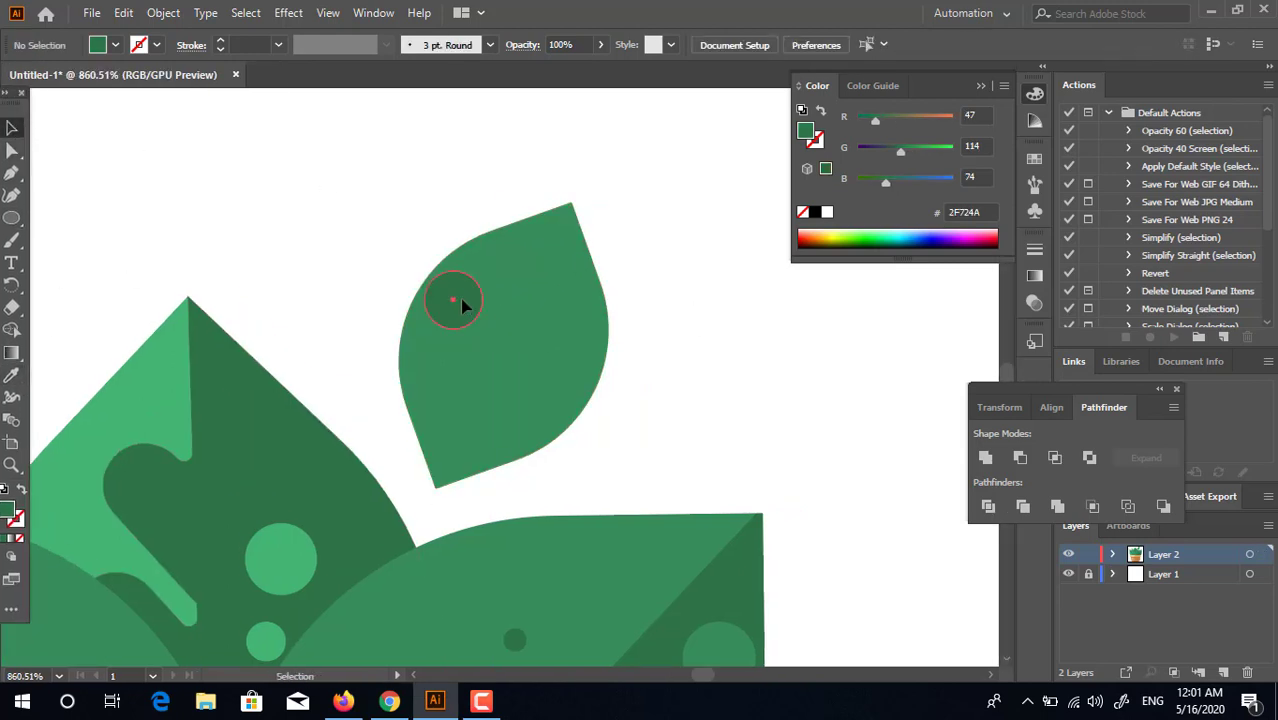
drag(462, 305, 509, 372)
click(775, 396)
click(771, 395)
drag(768, 394, 646, 297)
key(v)
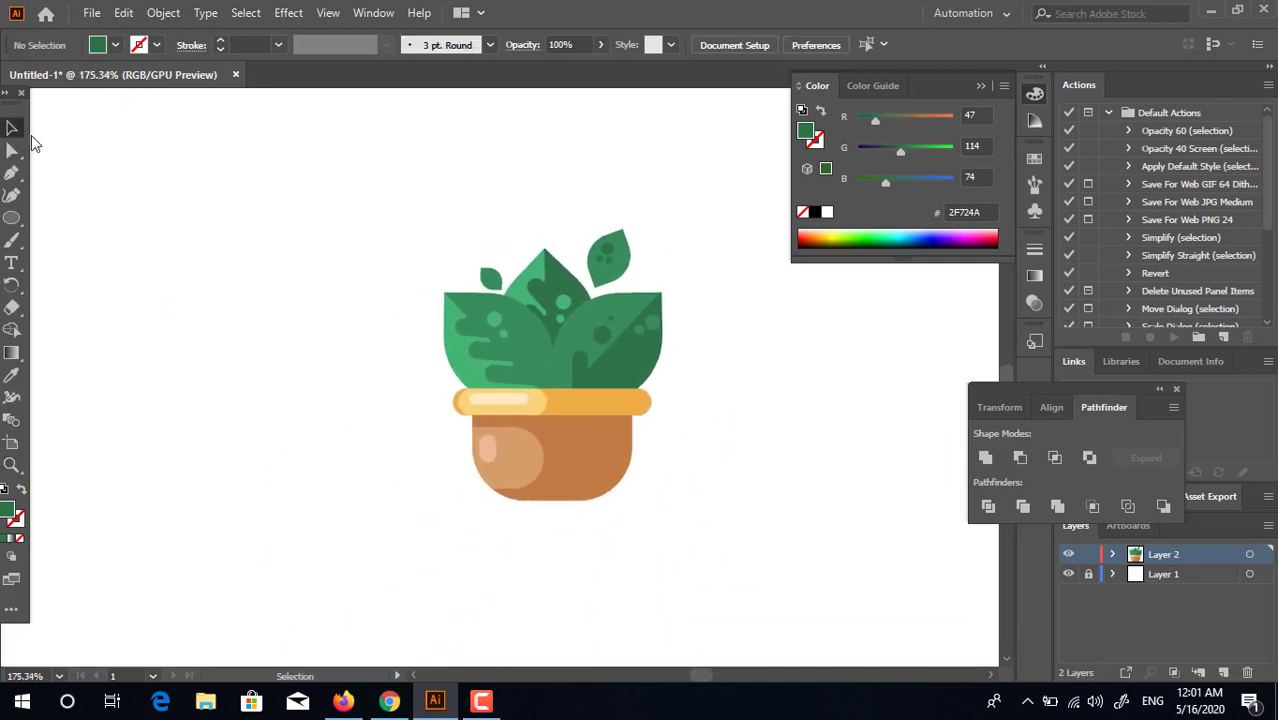
Draw a small horizontal rectangle in the middle of the smaller detached leaf and round its corners
drag(690, 386, 690, 445)
drag(466, 346, 863, 442)
drag(321, 251, 581, 383)
click(14, 172)
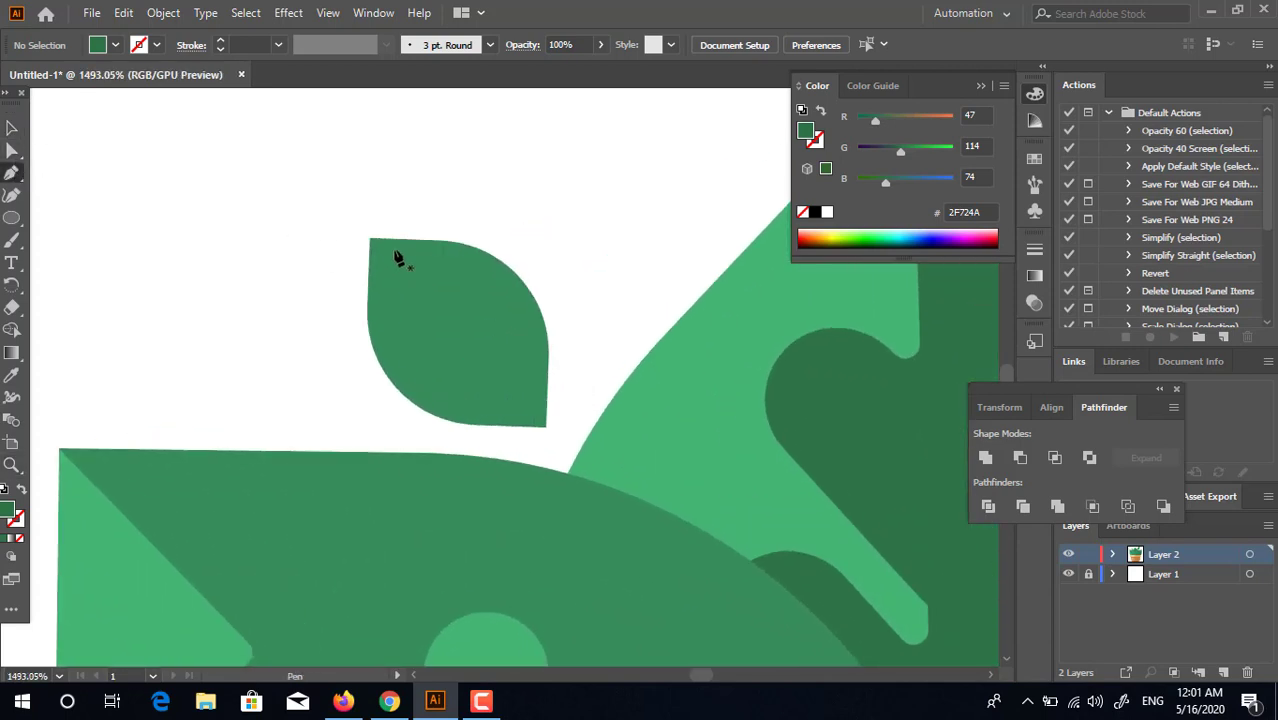
key(z)
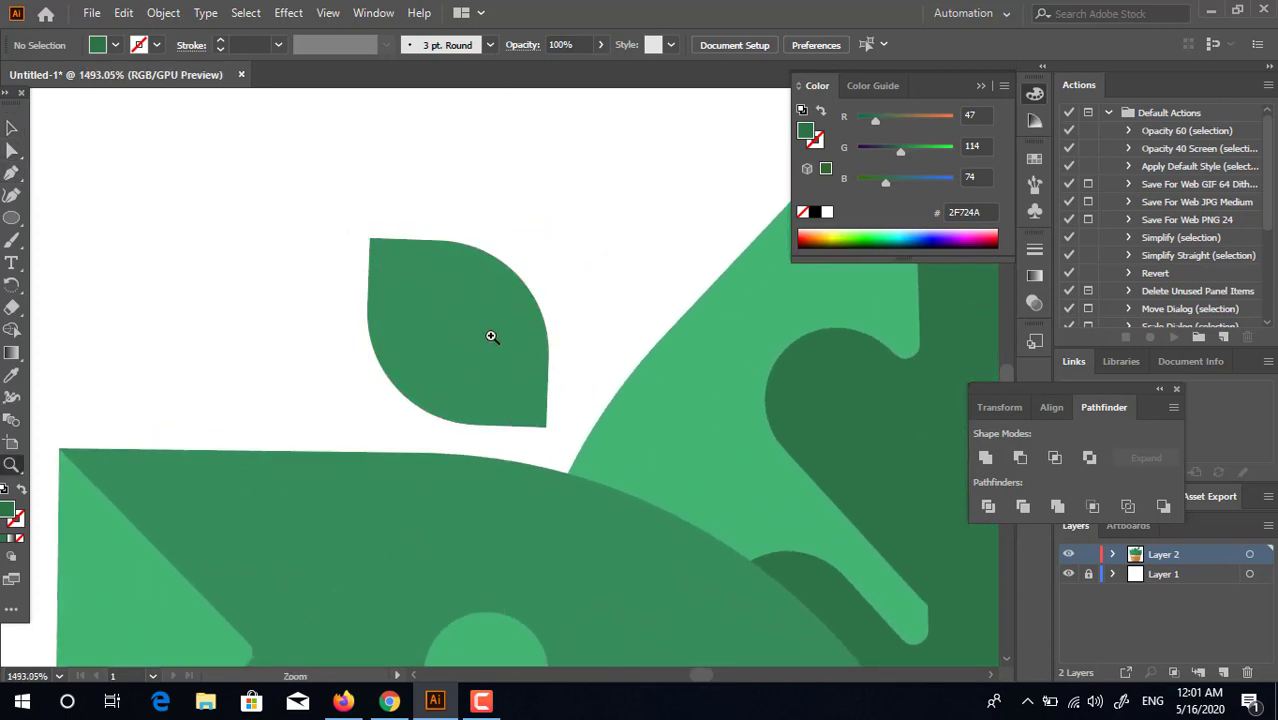
drag(491, 334, 515, 336)
drag(12, 218, 121, 241)
key(m)
mouse_move(412, 304)
mouse_down()
mouse_move(500, 354)
mouse_move(492, 346)
mouse_up()
click(12, 172)
click(12, 149)
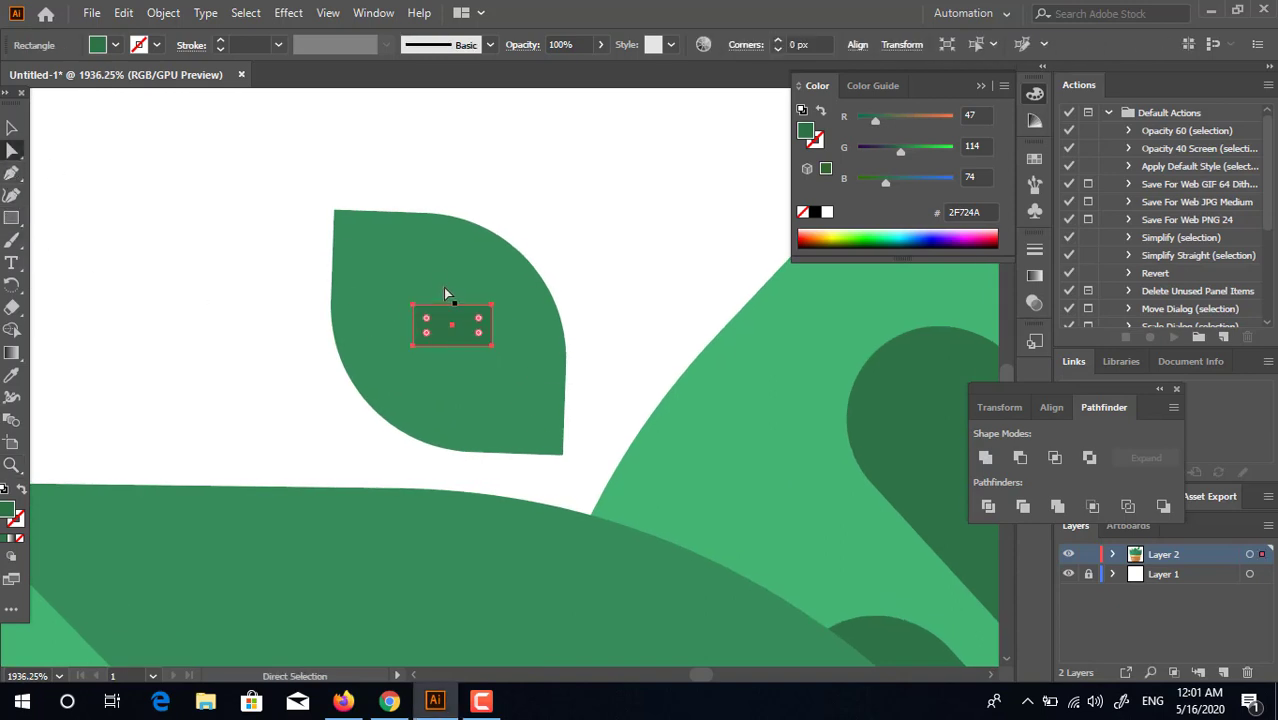
key(z)
drag(585, 356, 303, 325)
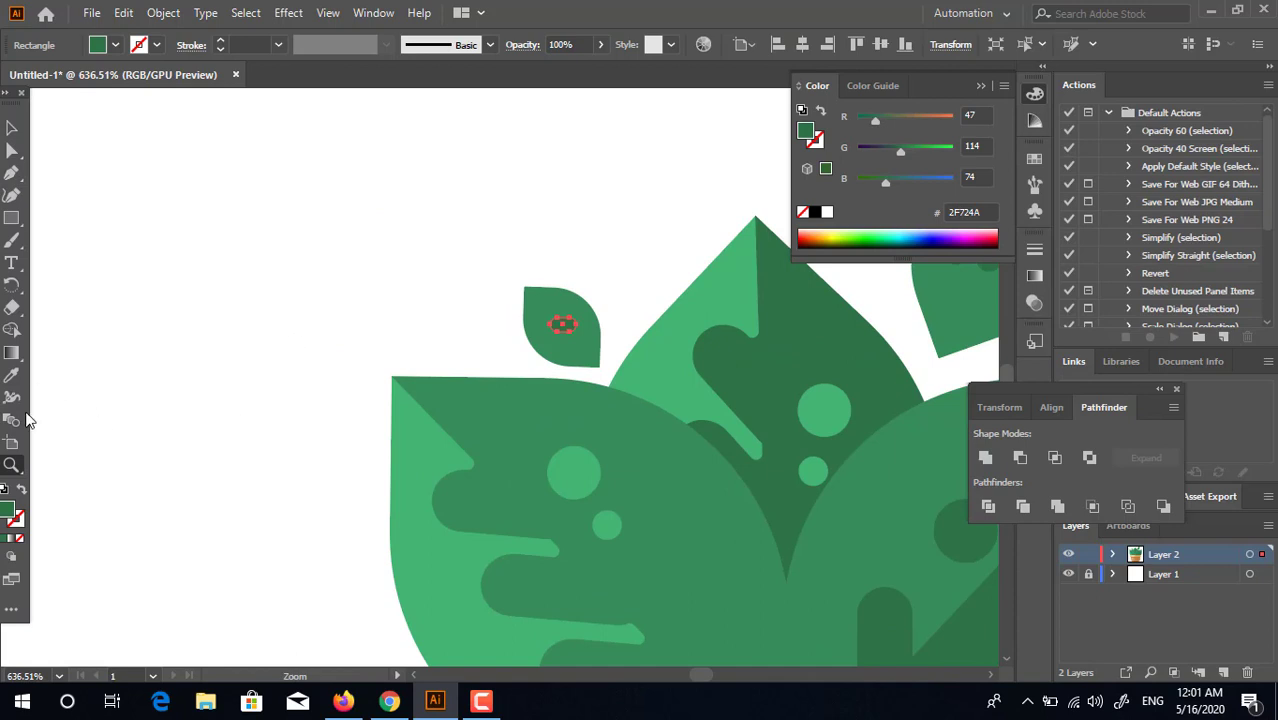
Fill the small rounded rectangle with the left leaf's light green, 43B574
key(i)
click(426, 480)
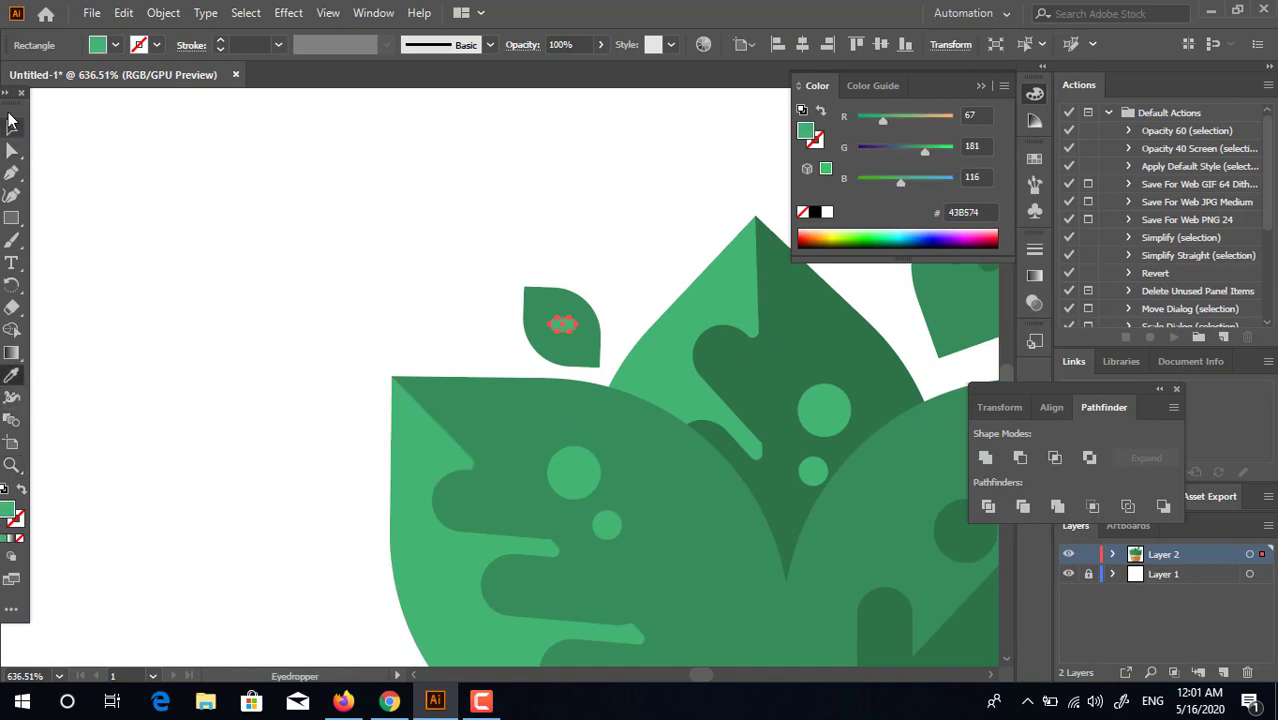
click(11, 124)
click(130, 162)
Review the whole potted plant, including the details on both detached leaves
key(z)
drag(602, 362, 361, 376)
key(space)
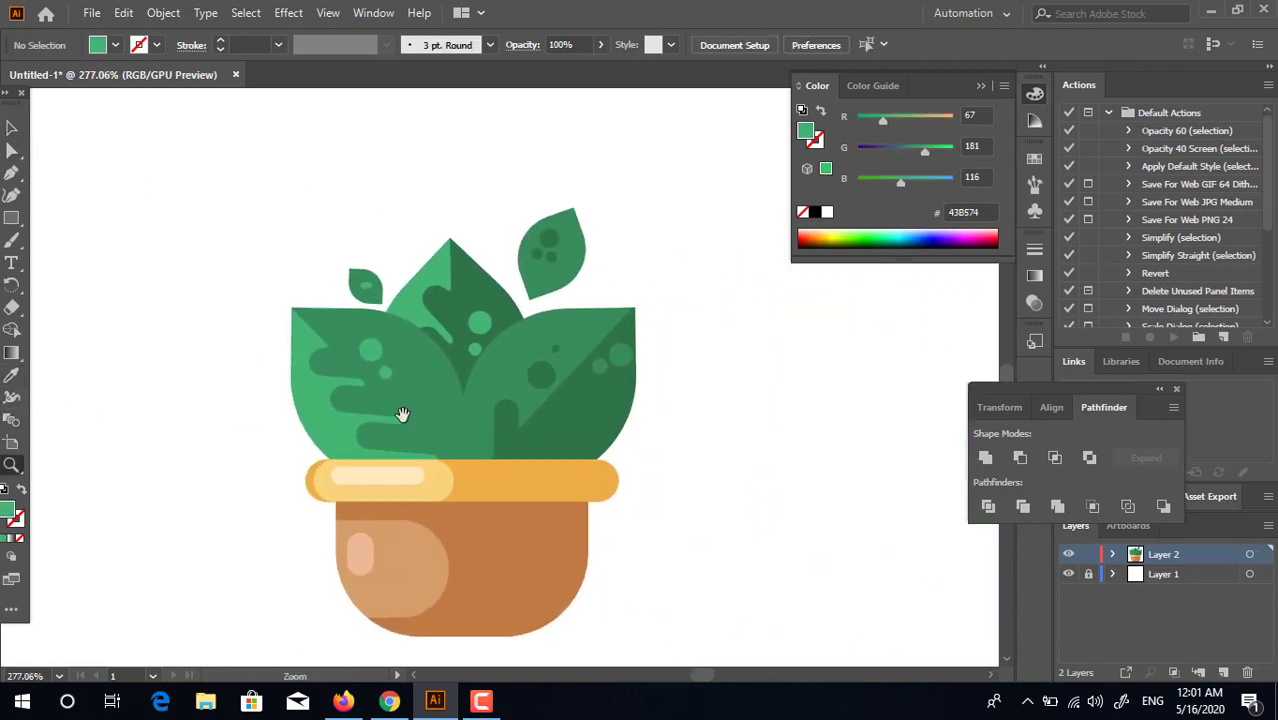
drag(402, 414, 412, 403)
click(14, 128)
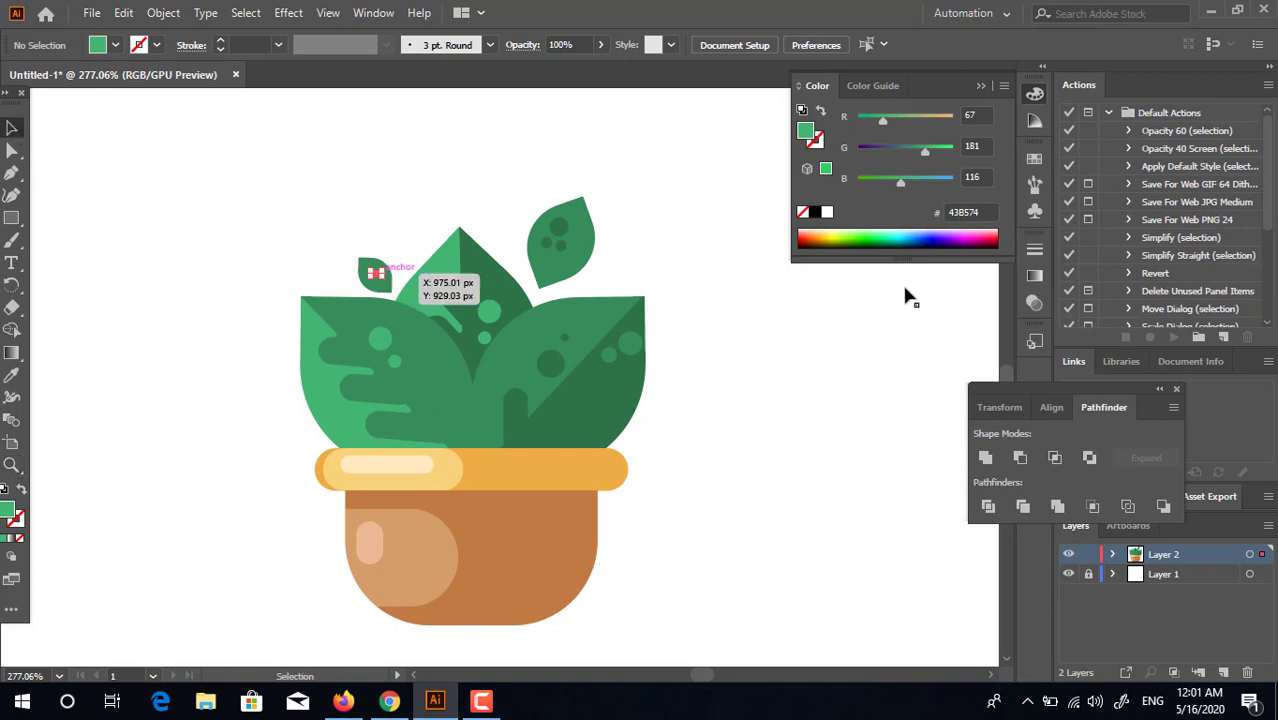
click(375, 271)
click(720, 411)
key(space)
drag(727, 436, 798, 424)
key(z)
key(space)
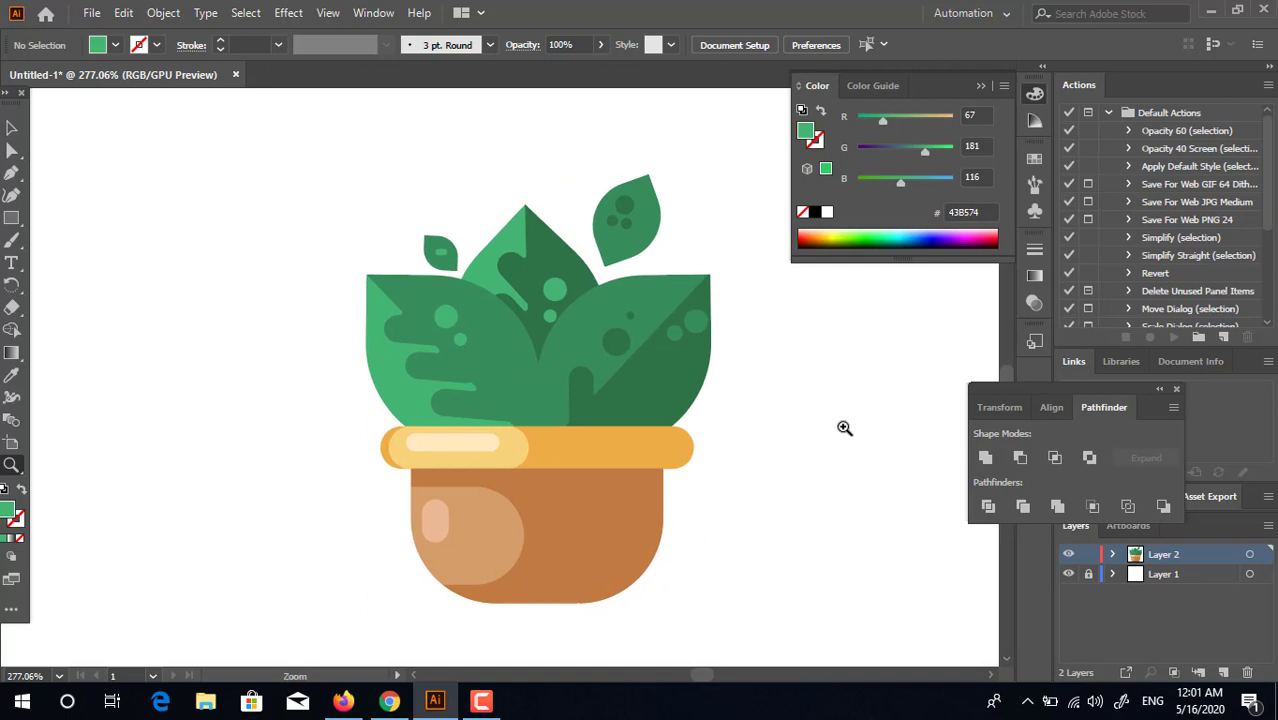